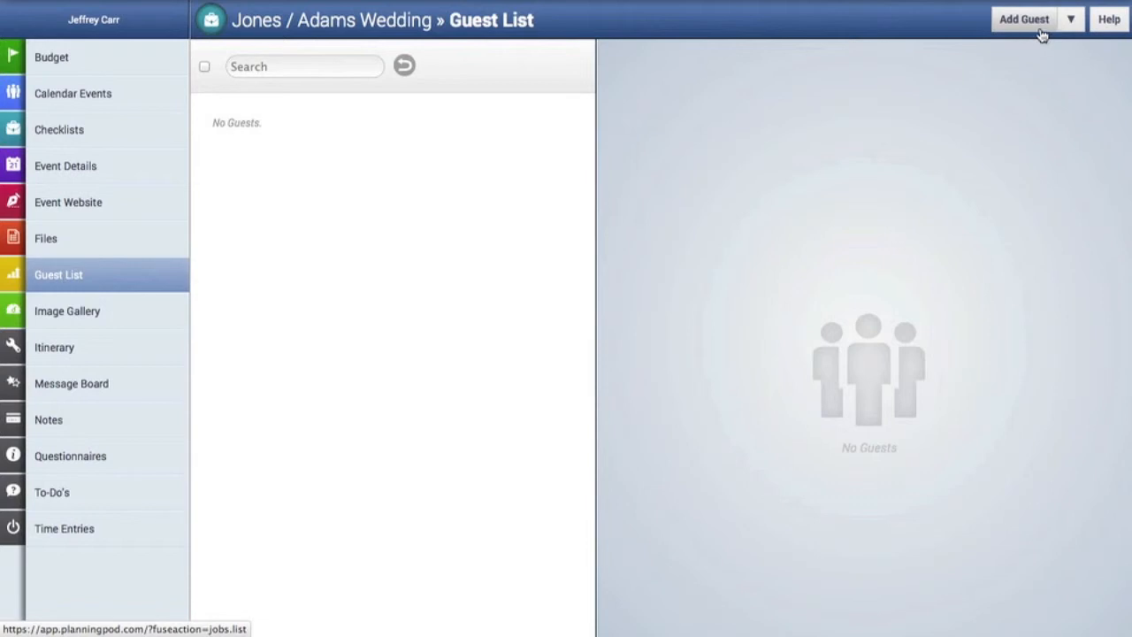
Rename the first event guest list to Wedding Ceremony, add Reception and Day-After Brunch, and save.
left_click(1071, 21)
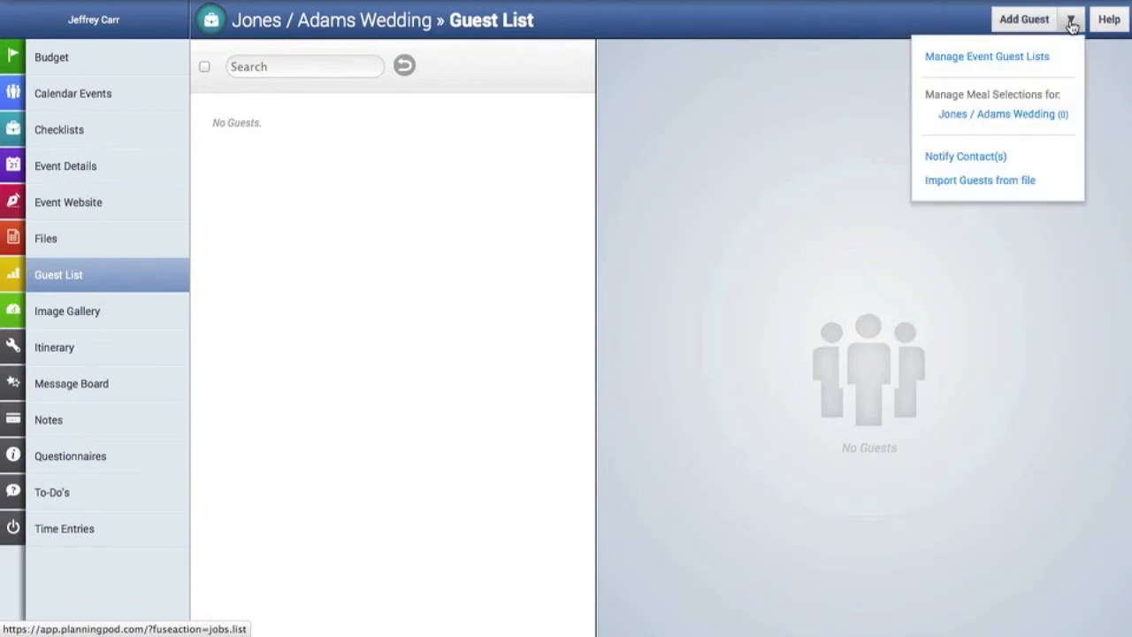
left_click(1042, 57)
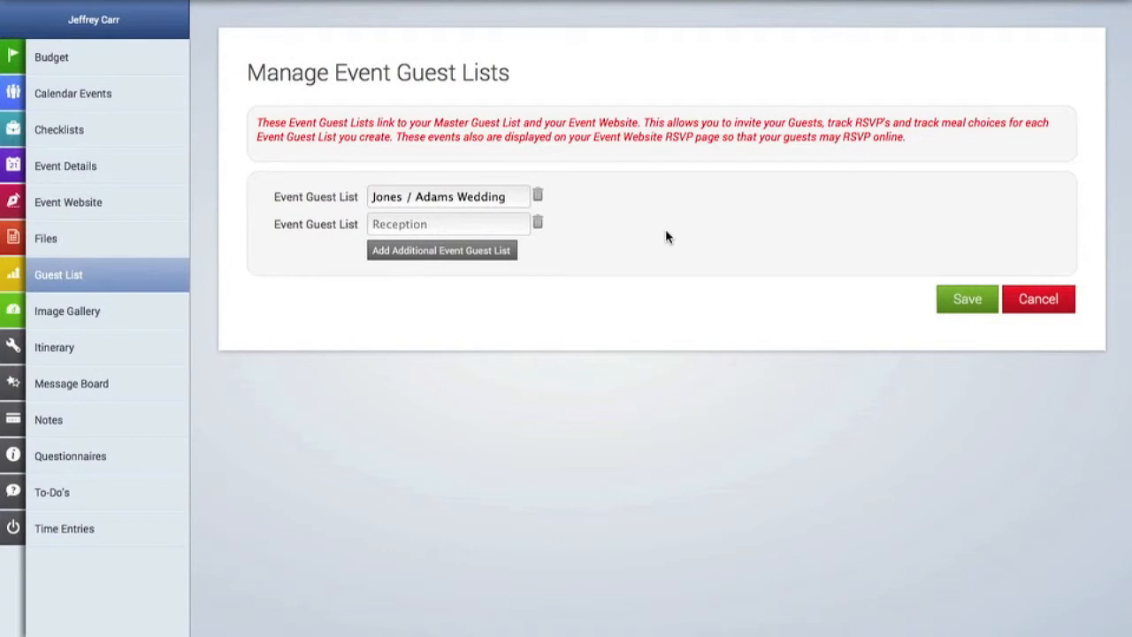
left_click_drag(513, 200, 253, 177)
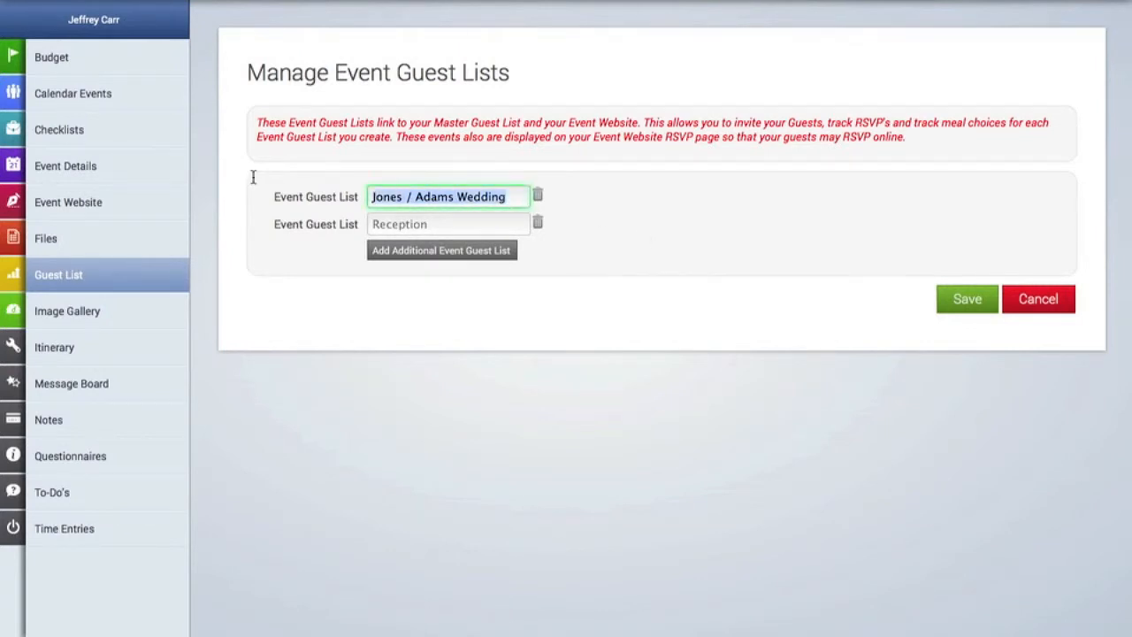
type("Wedding Ce")
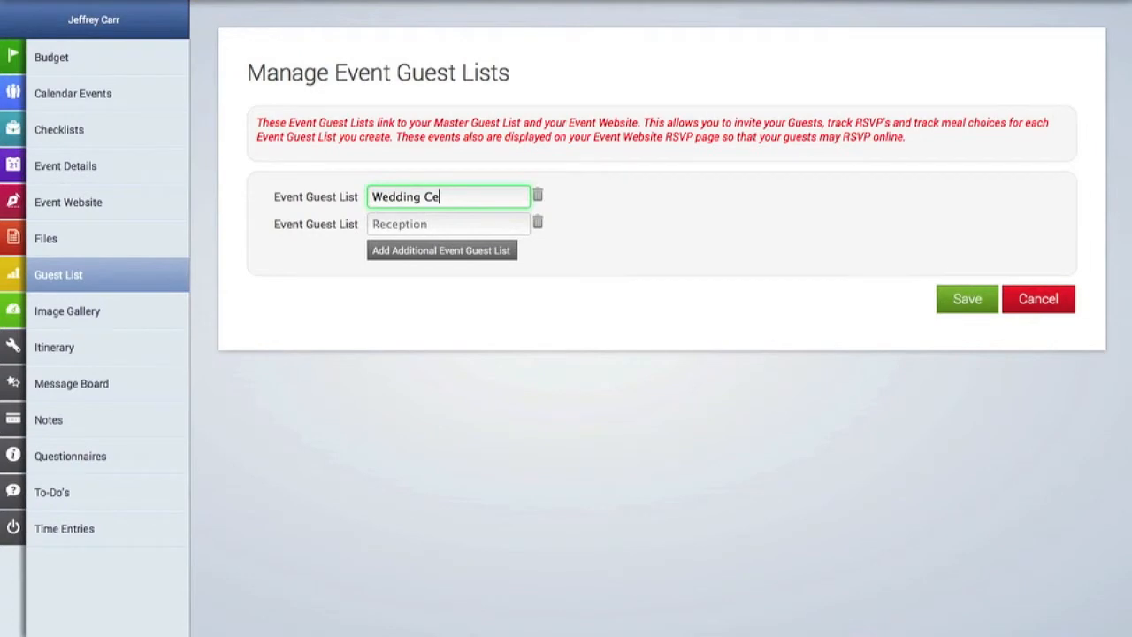
type("remony")
key("Tab")
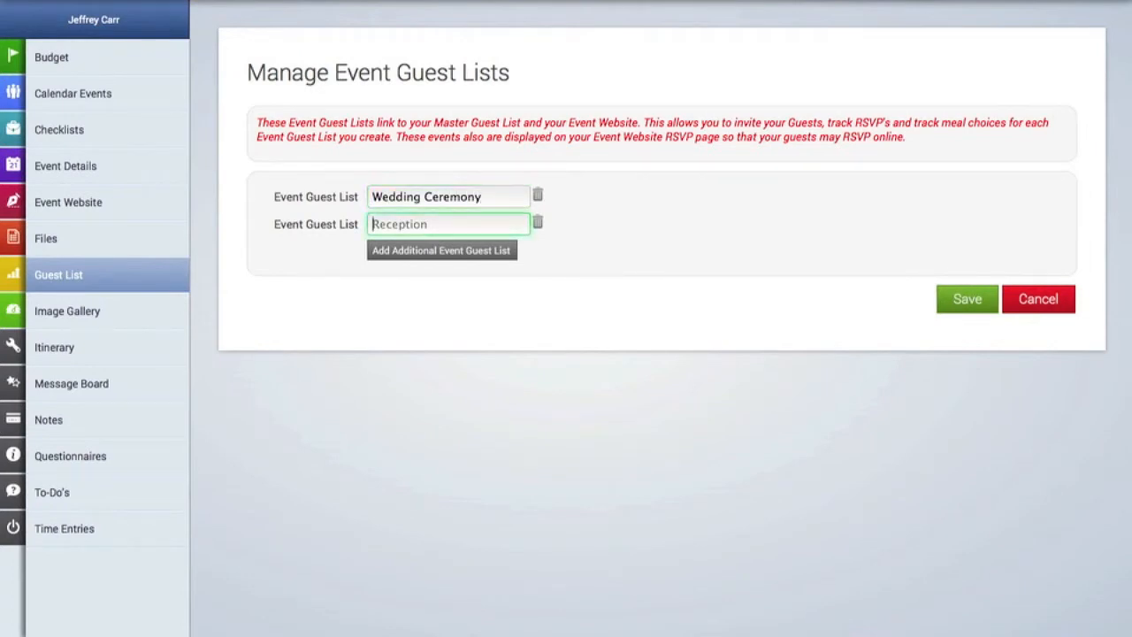
type("Reception")
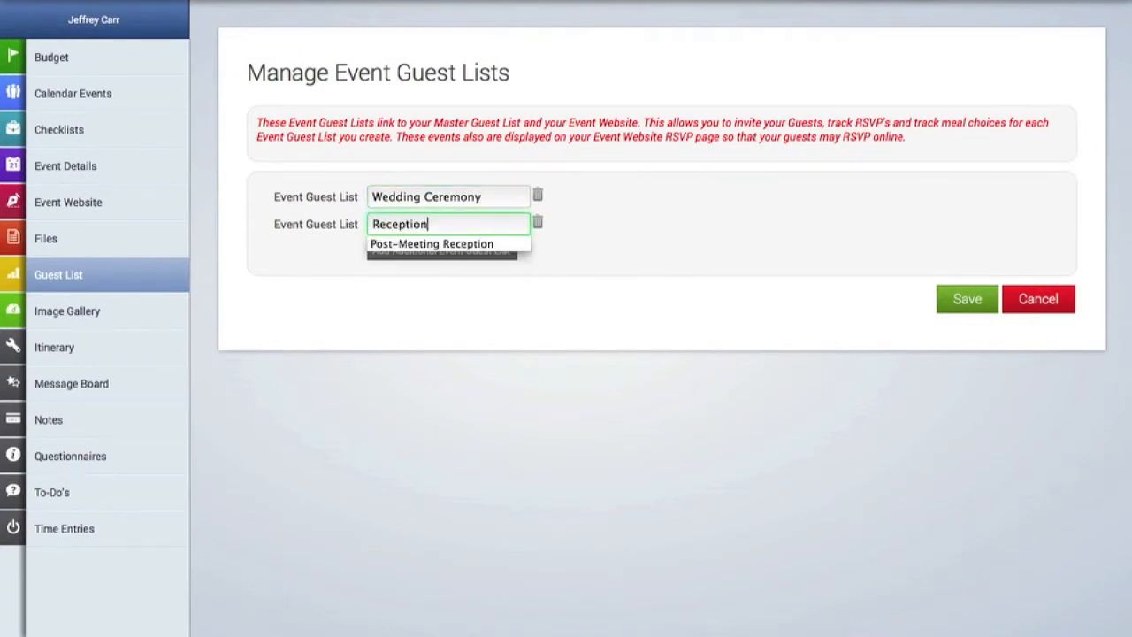
left_click(698, 244)
left_click(468, 254)
left_click(453, 251)
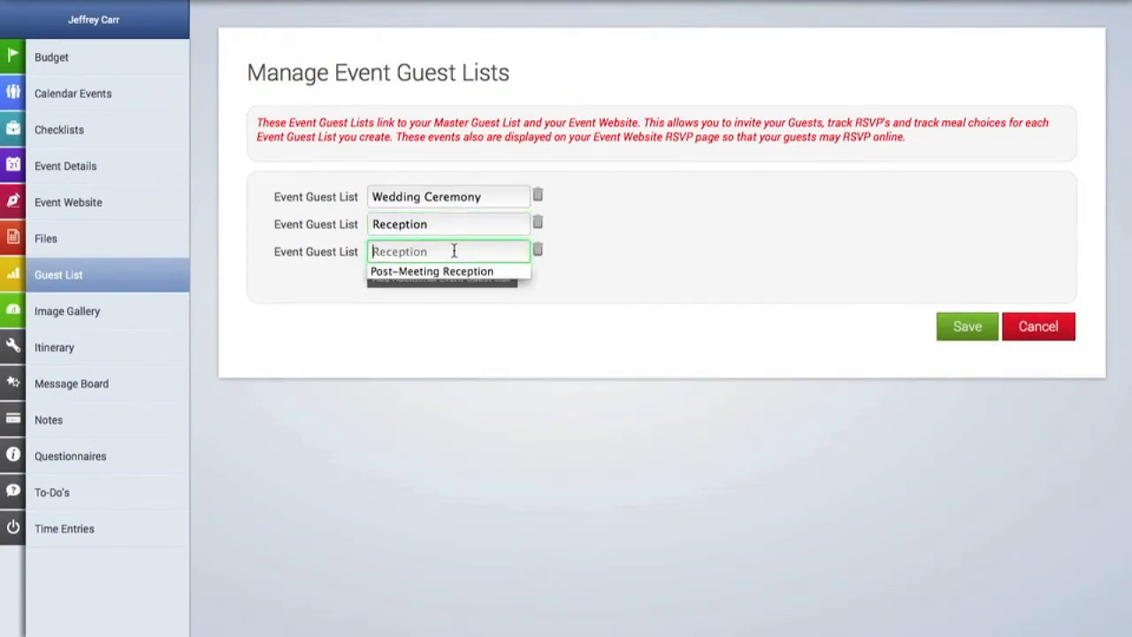
type("Day-After Brunch")
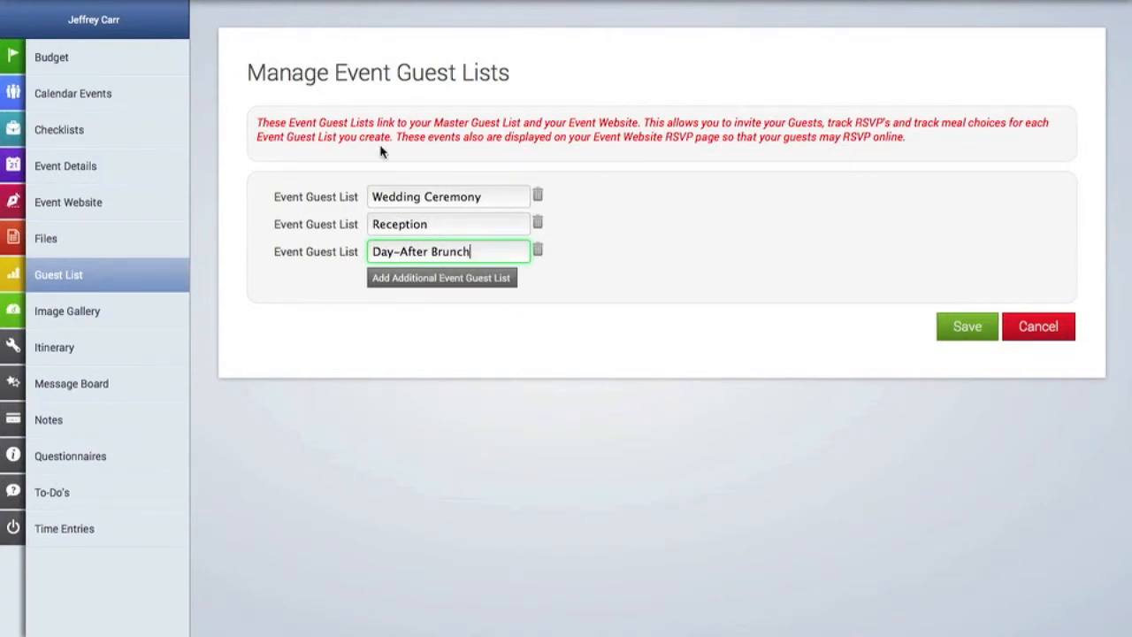
left_click(951, 333)
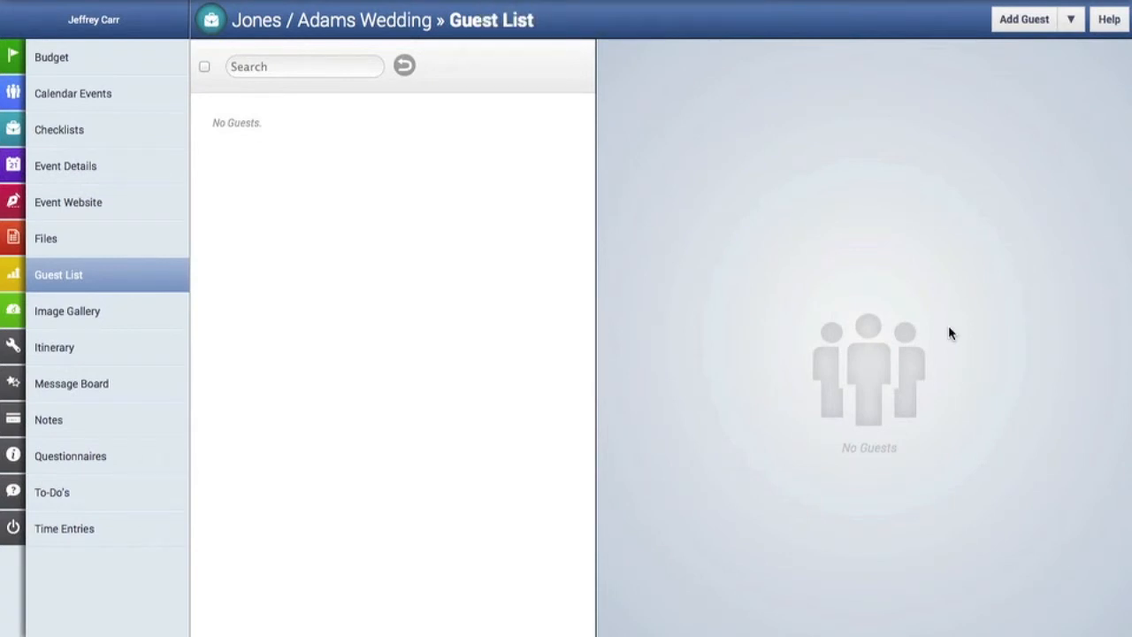
Enter Steak and Fish as the first two Reception meal choices.
left_click(1071, 21)
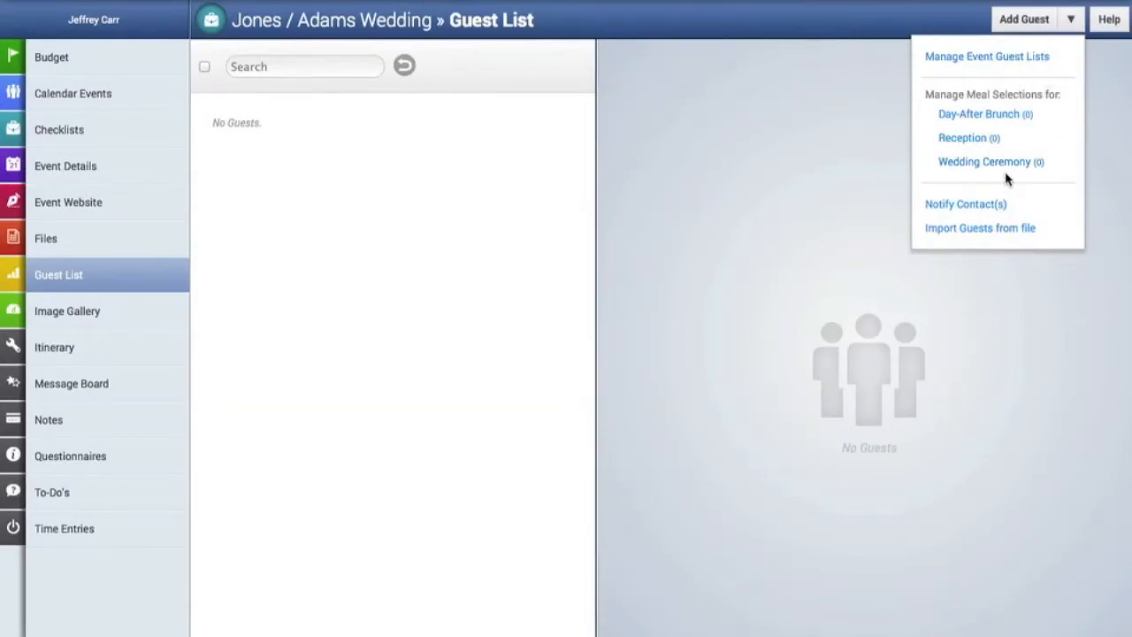
left_click(980, 142)
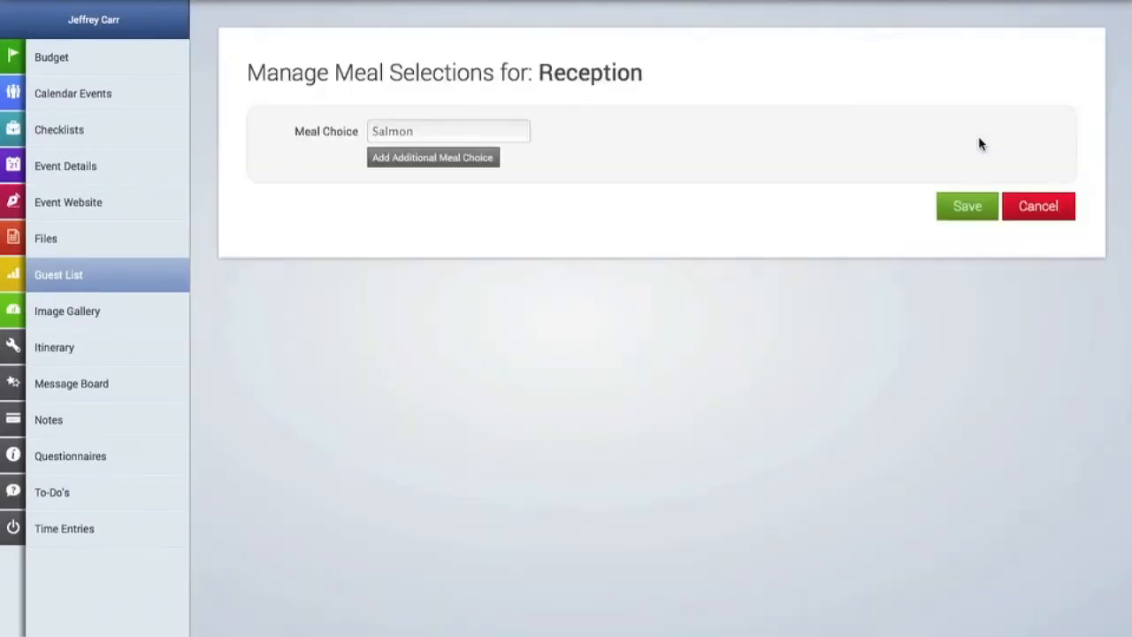
left_click(495, 130)
type("Steak")
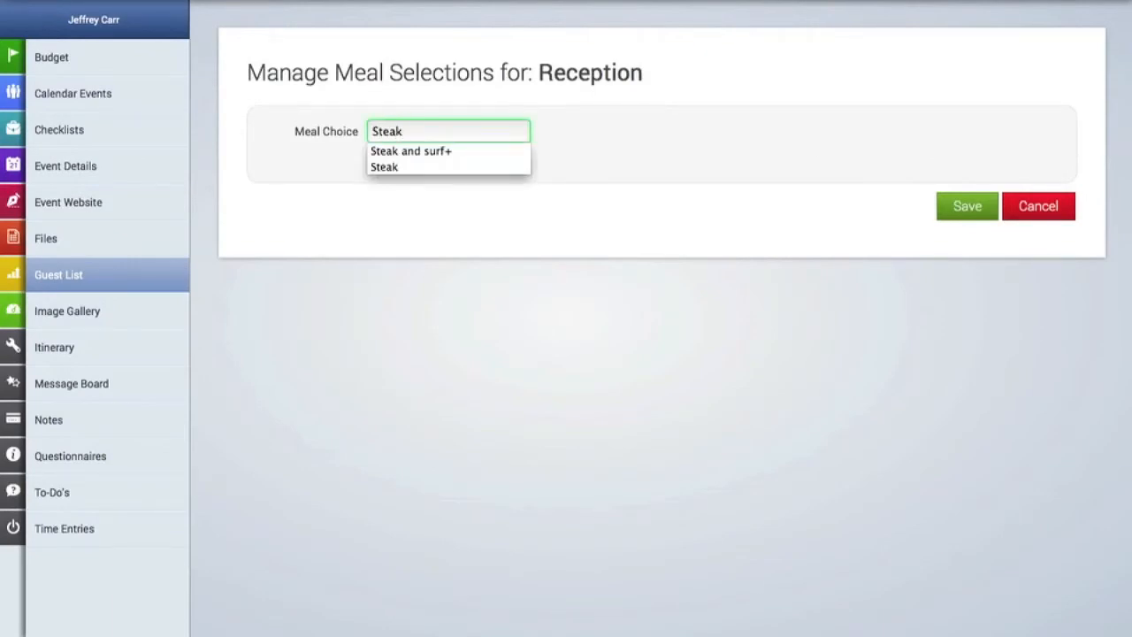
left_click(596, 137)
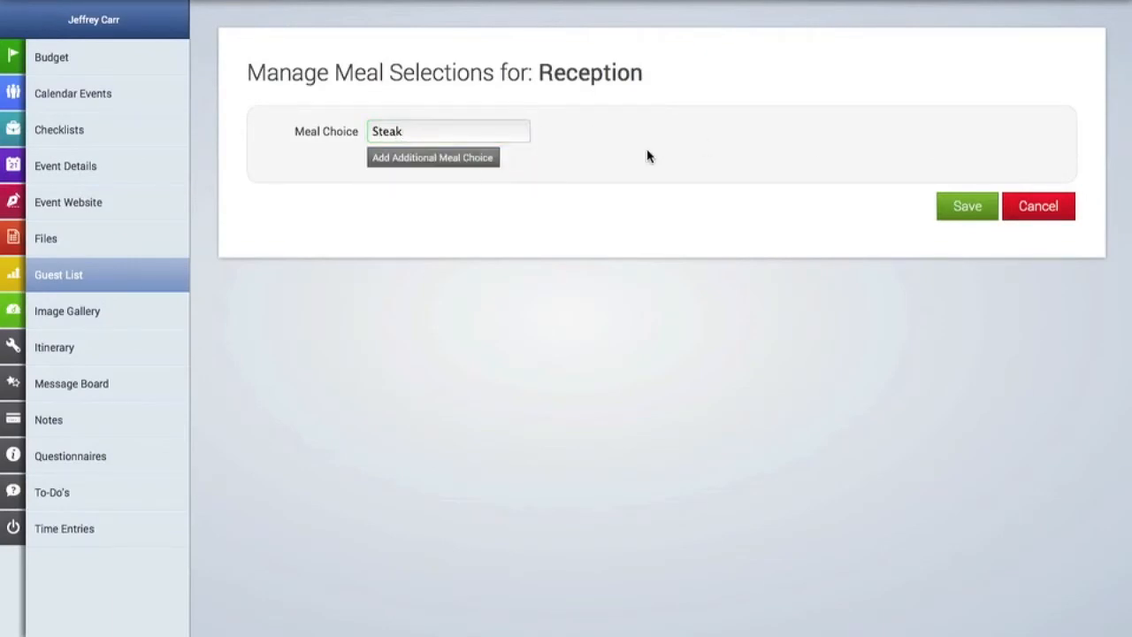
left_click(408, 160)
type("Fish")
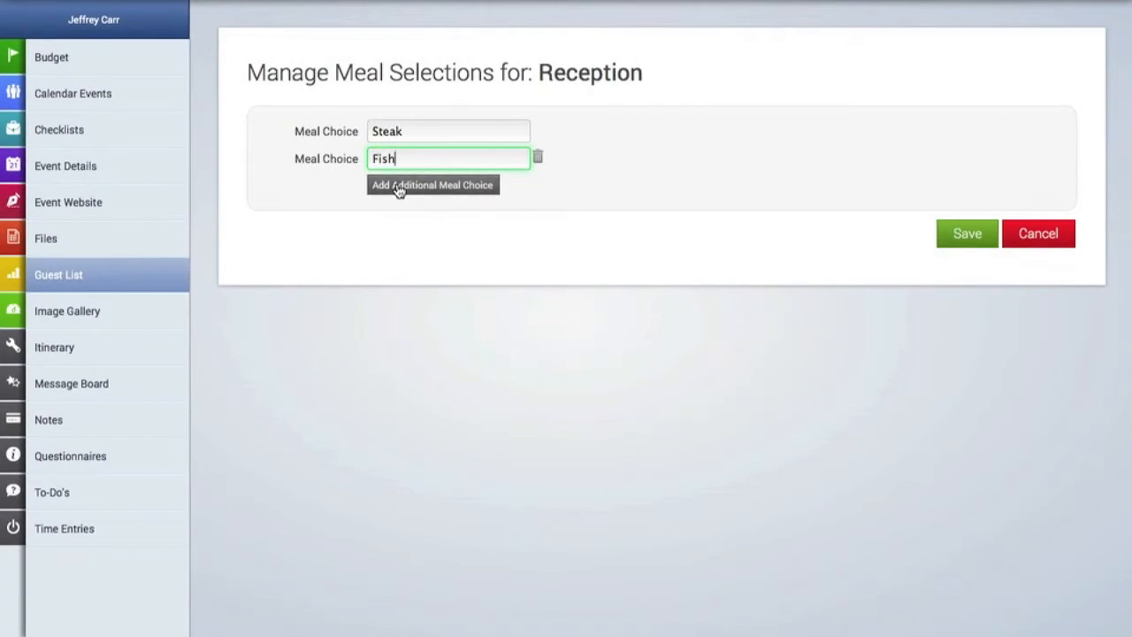
Add Chicken and Veggie as further Reception meal choices and save all four.
left_click(398, 187)
type("Chicken")
left_click(651, 240)
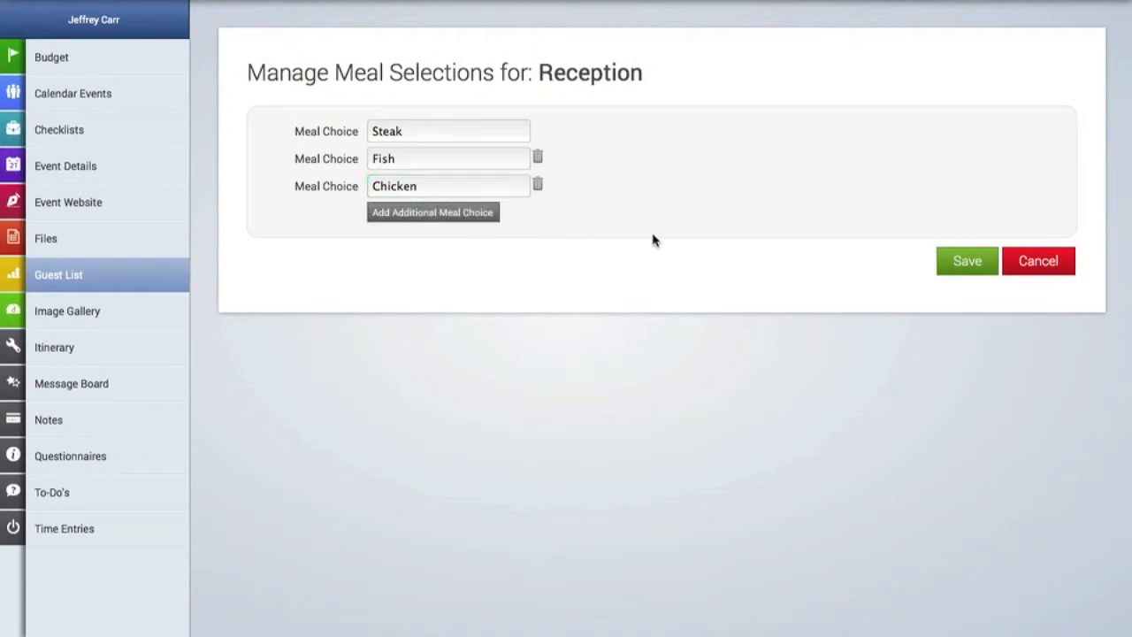
left_click(459, 219)
type("Veggie")
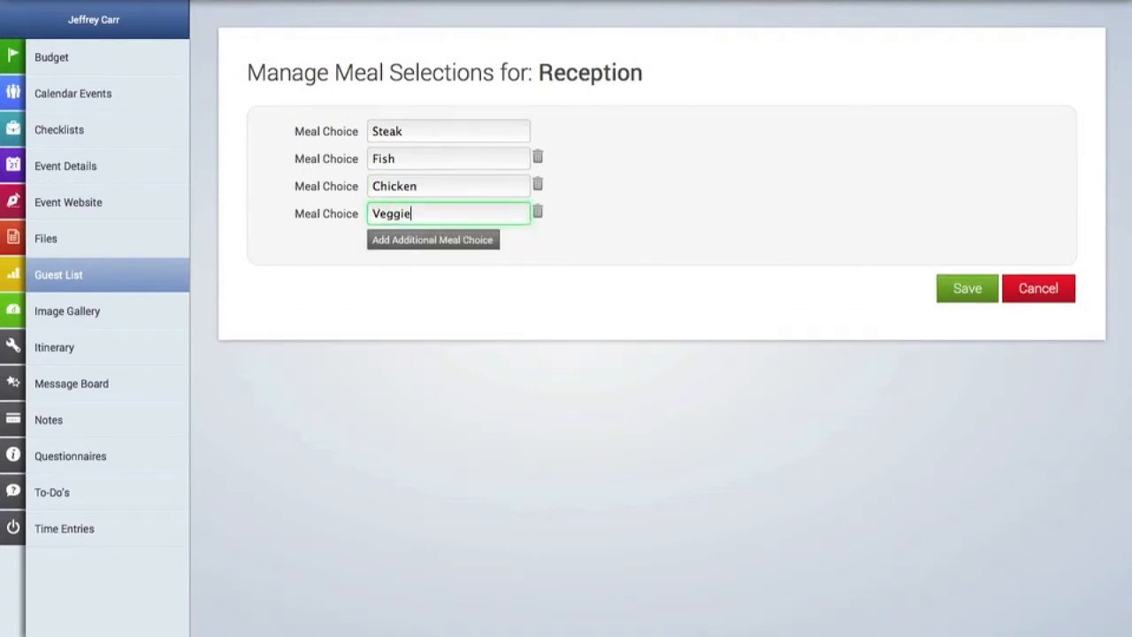
left_click(949, 294)
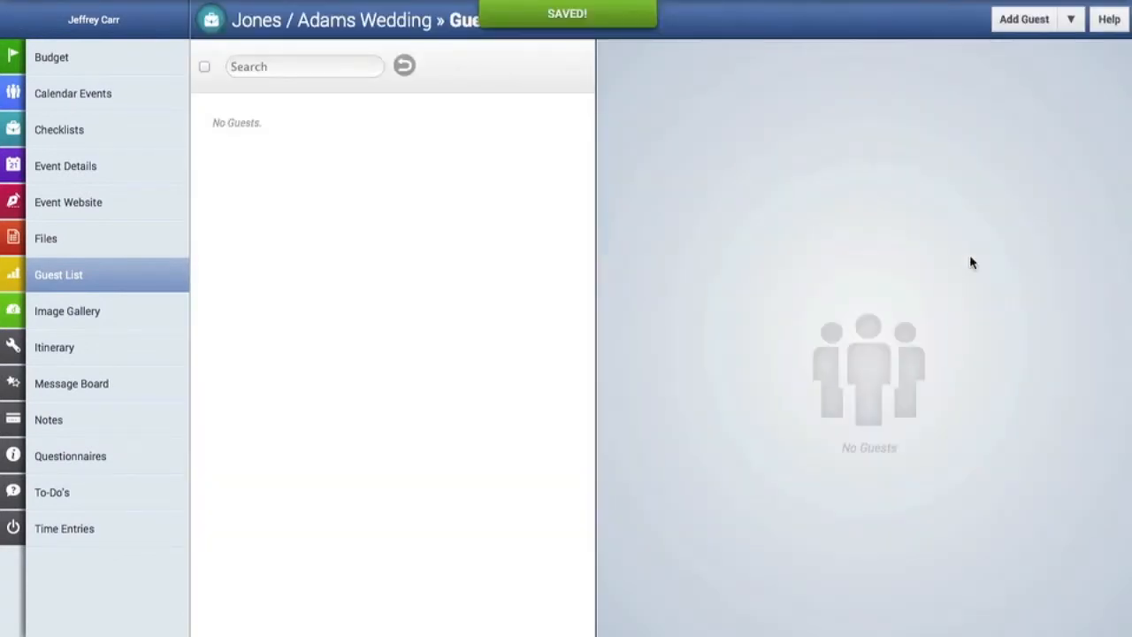
left_click(1070, 18)
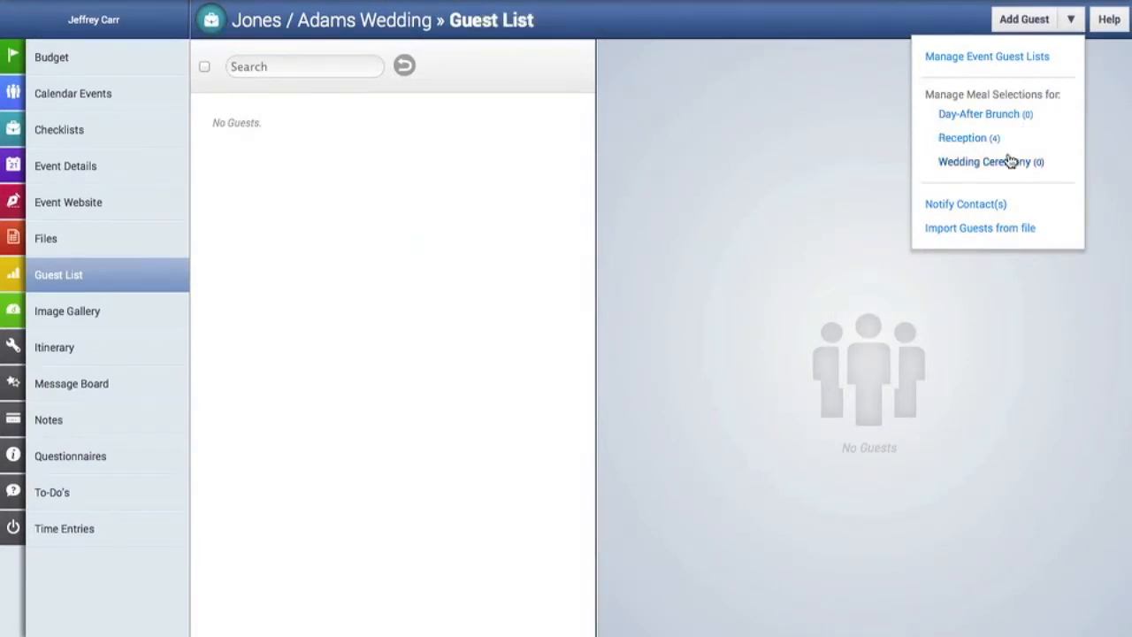
Save Buffet and Menu as the Day-After Brunch meal choices and check the per-event meal counts.
left_click(1003, 115)
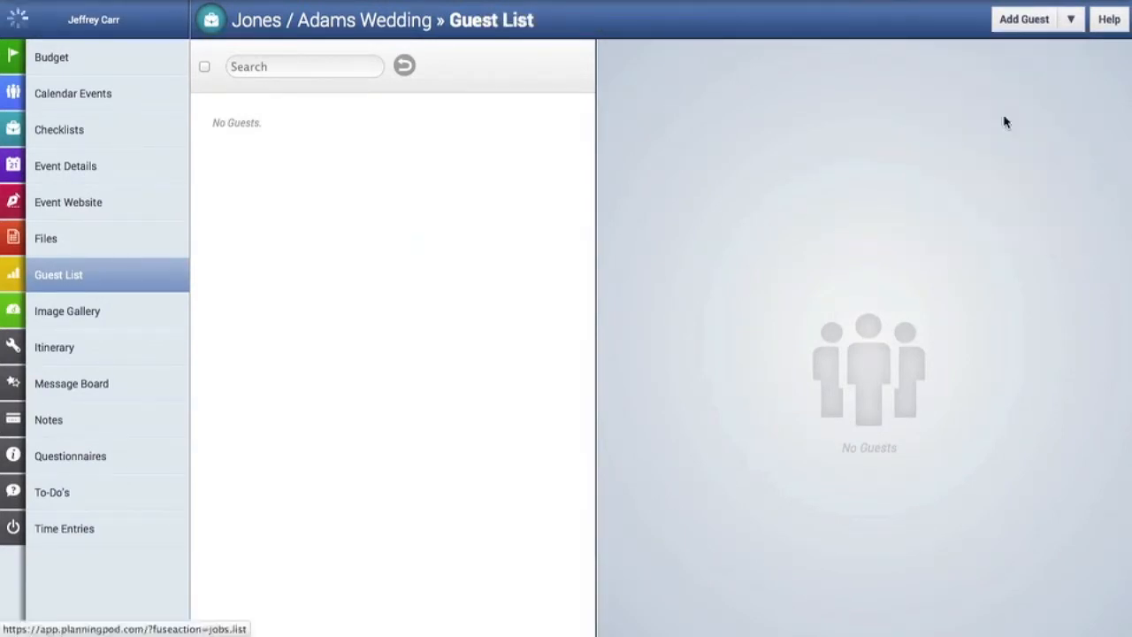
left_click(468, 133)
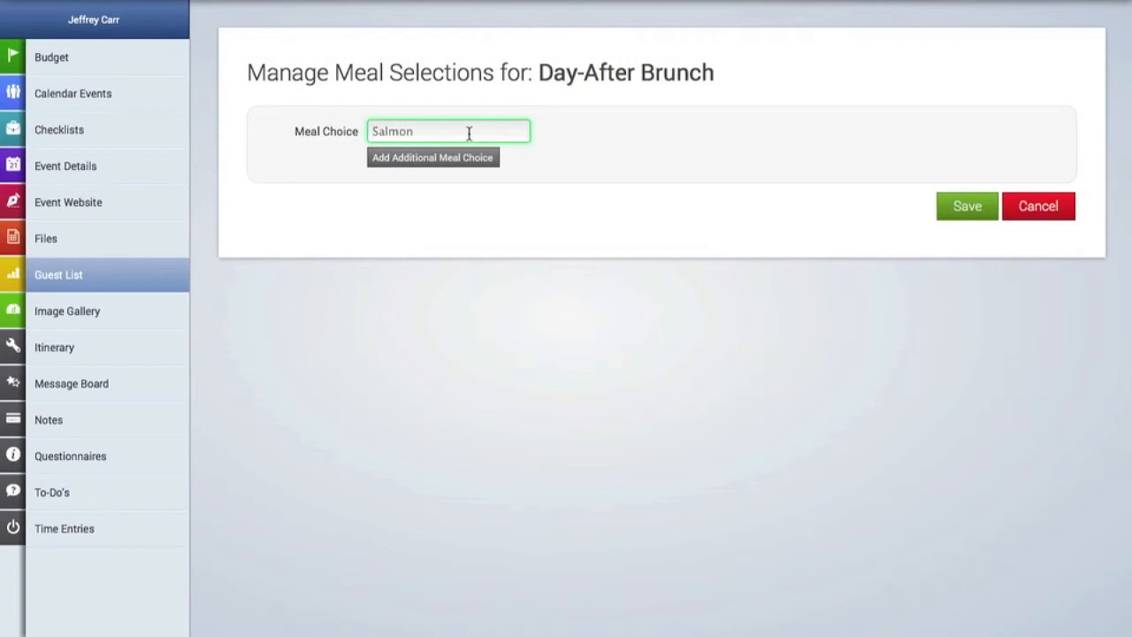
type("Buffet")
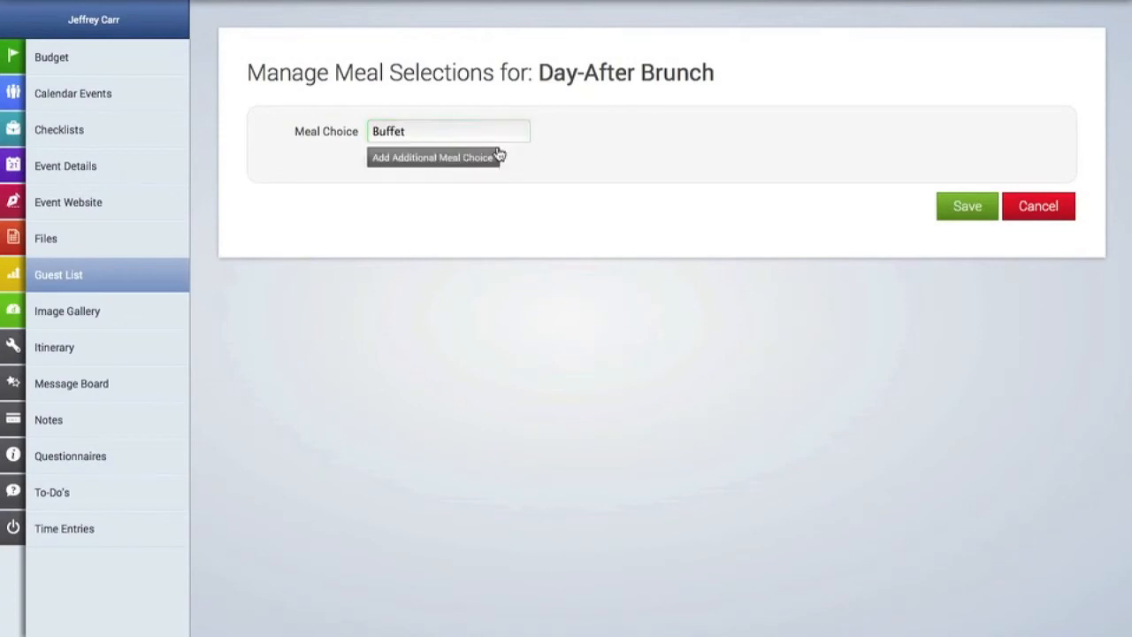
left_click(498, 153)
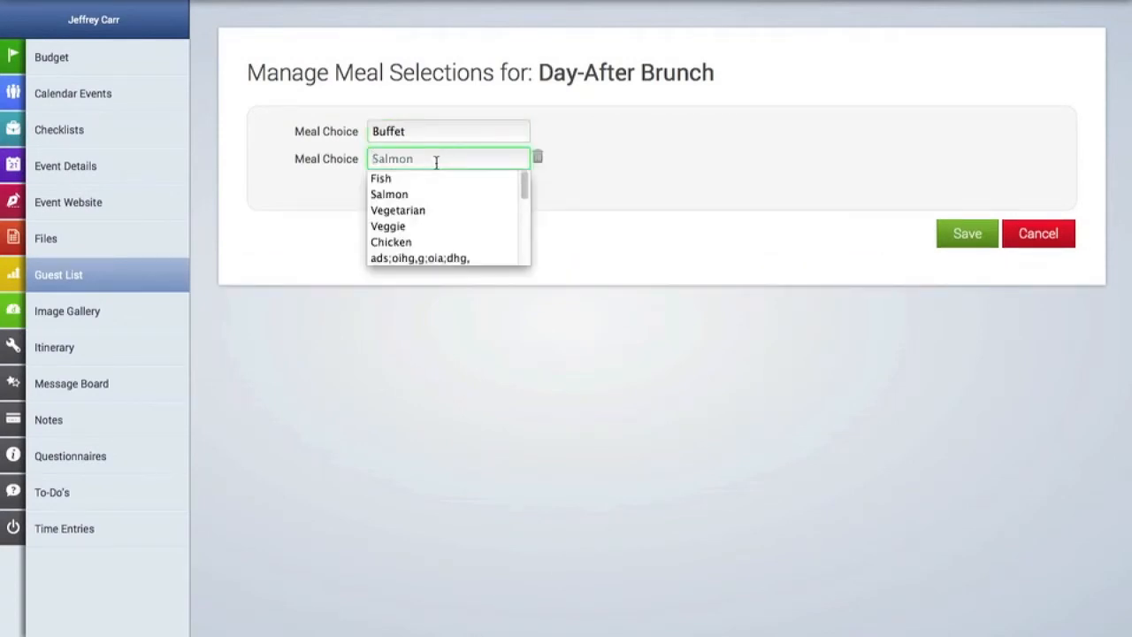
type("Menu")
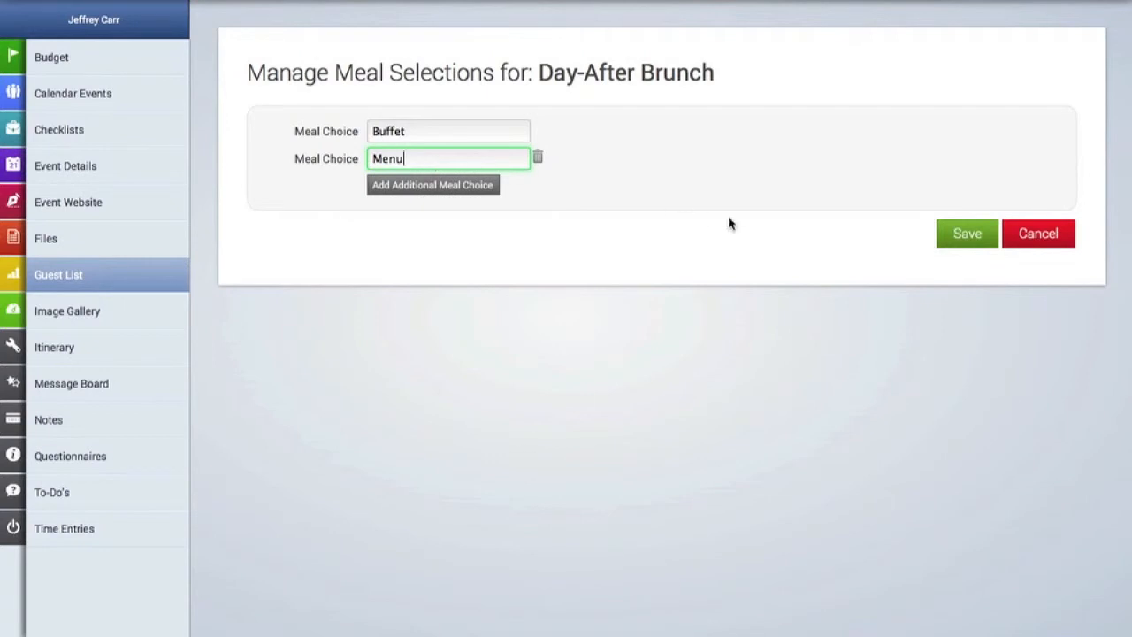
left_click(967, 237)
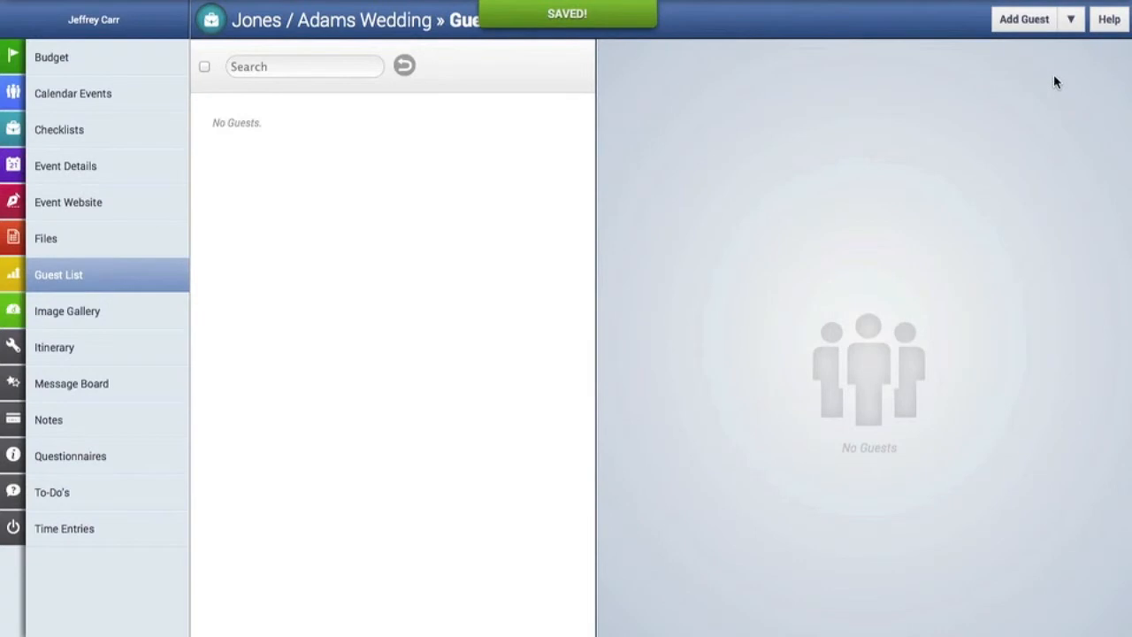
left_click(1071, 19)
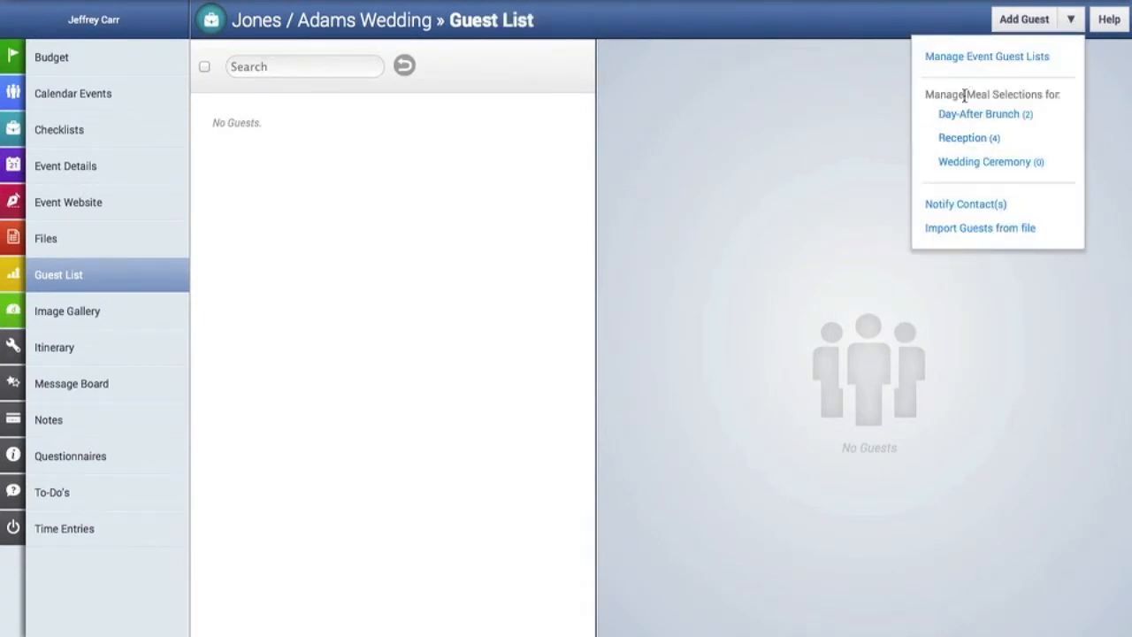
left_click(868, 129)
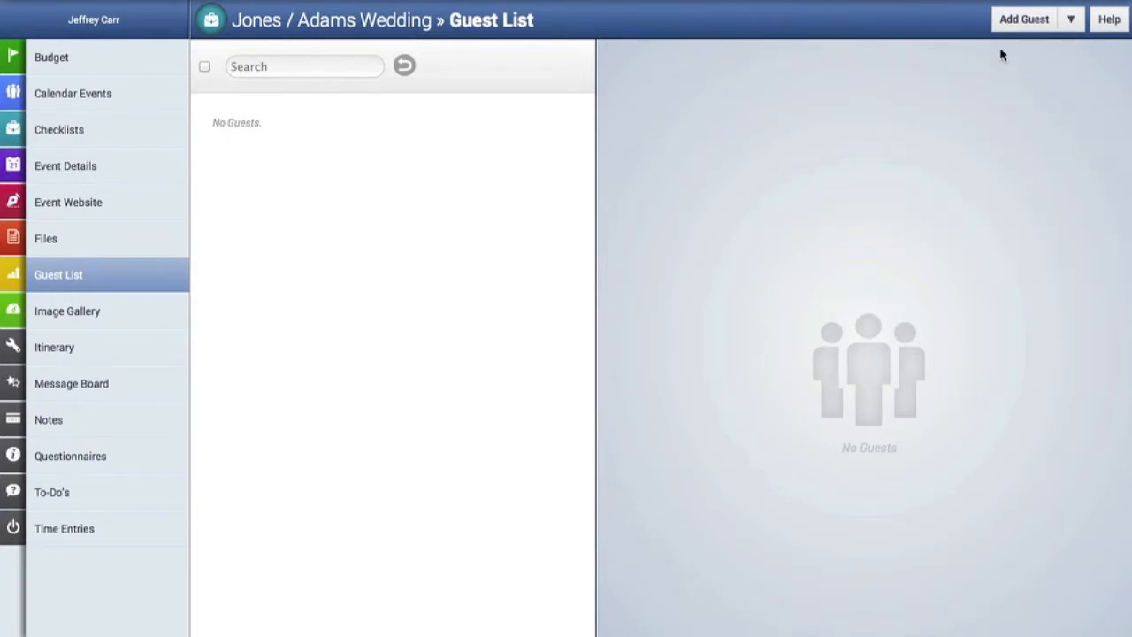
Start a new guest with first and last name, title Bridesmaid, marked as an out-of-towner.
left_click(1021, 29)
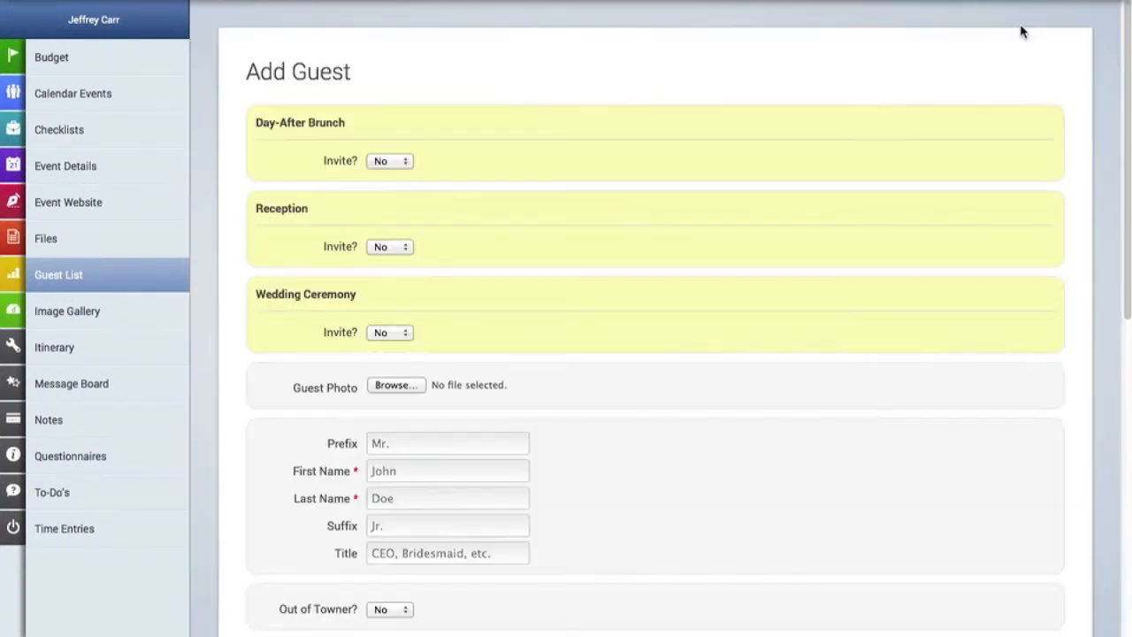
scroll(576, 242, "down", 5)
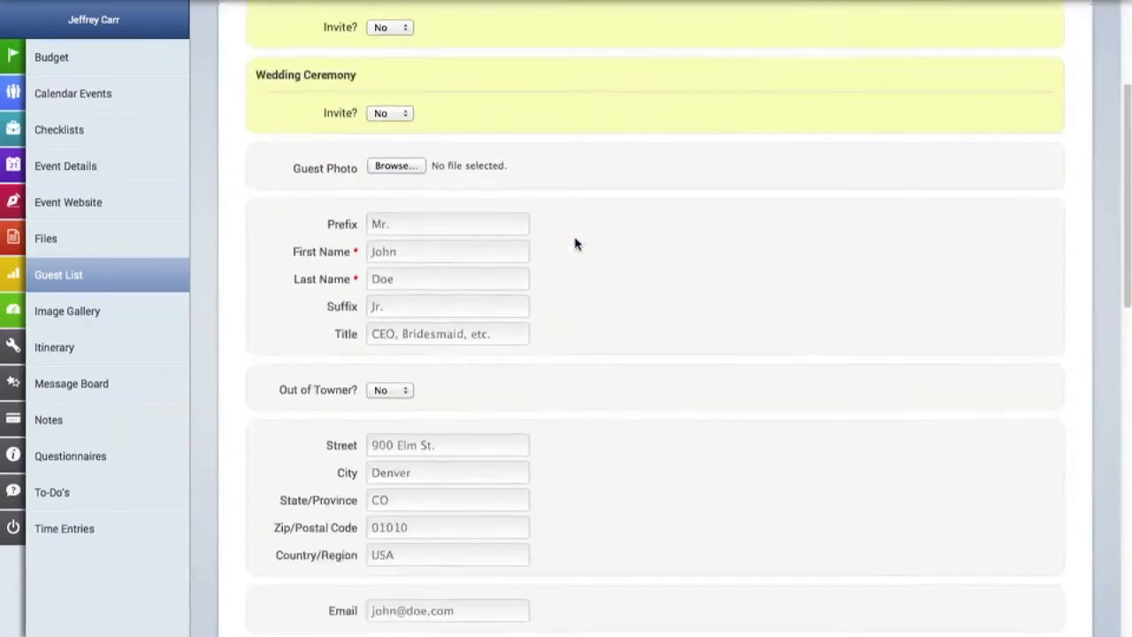
left_click(428, 208)
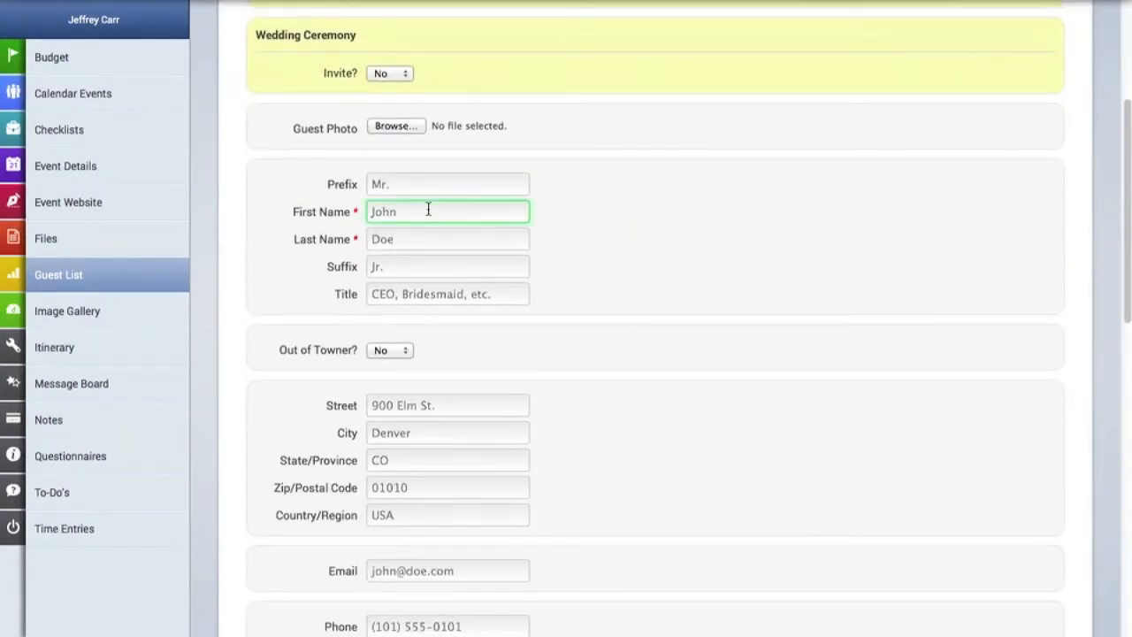
key("Tab")
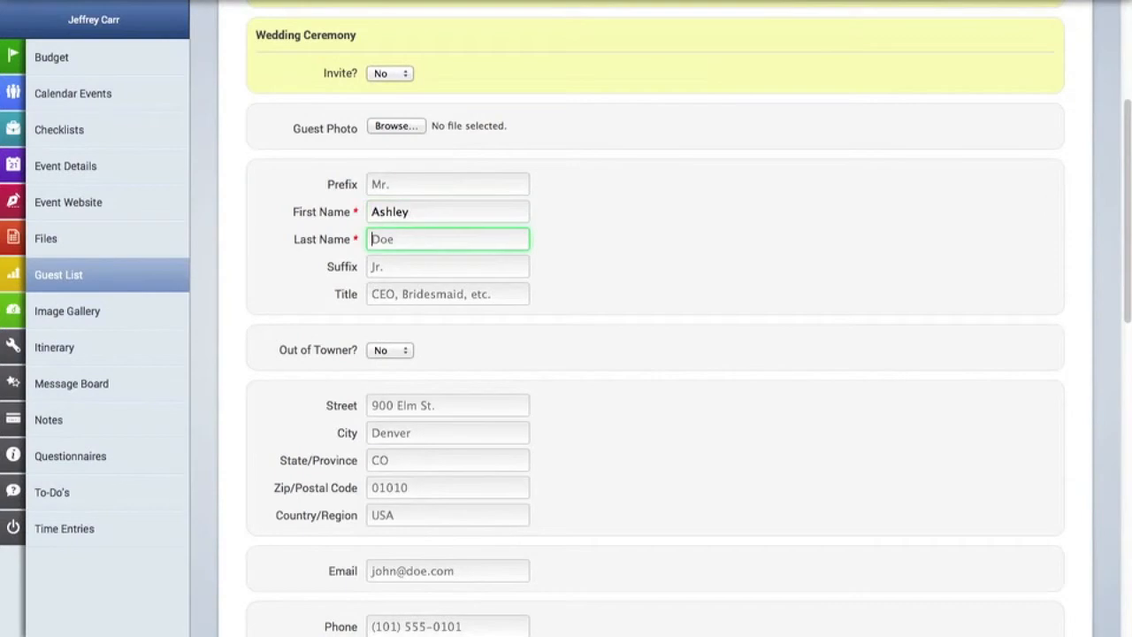
left_click(457, 294)
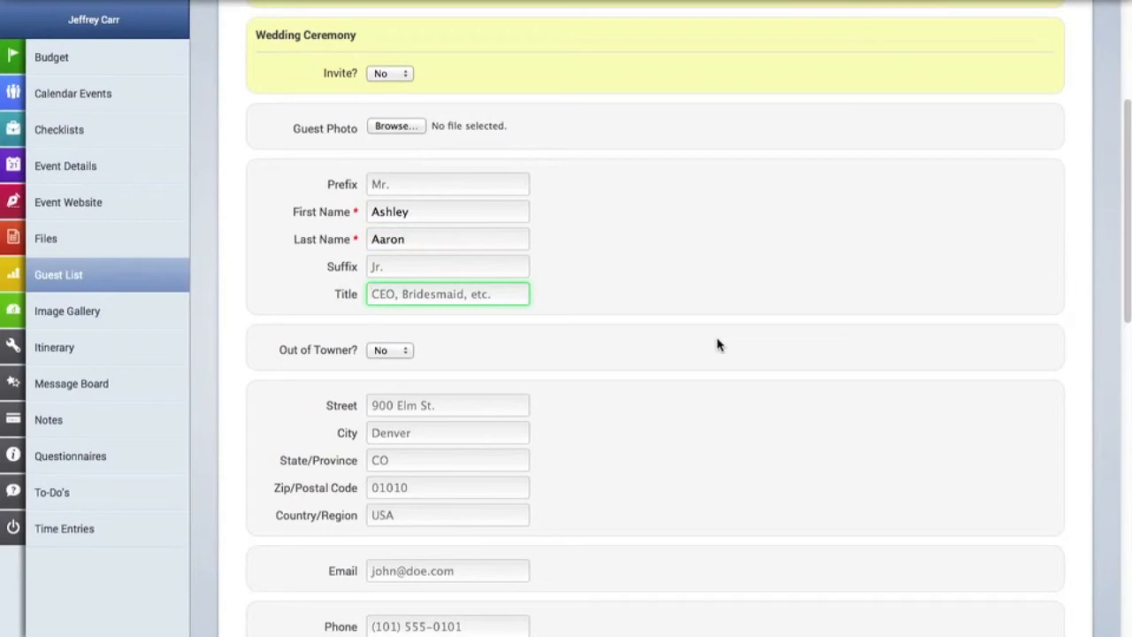
type("Bridesmaid")
left_click(405, 350)
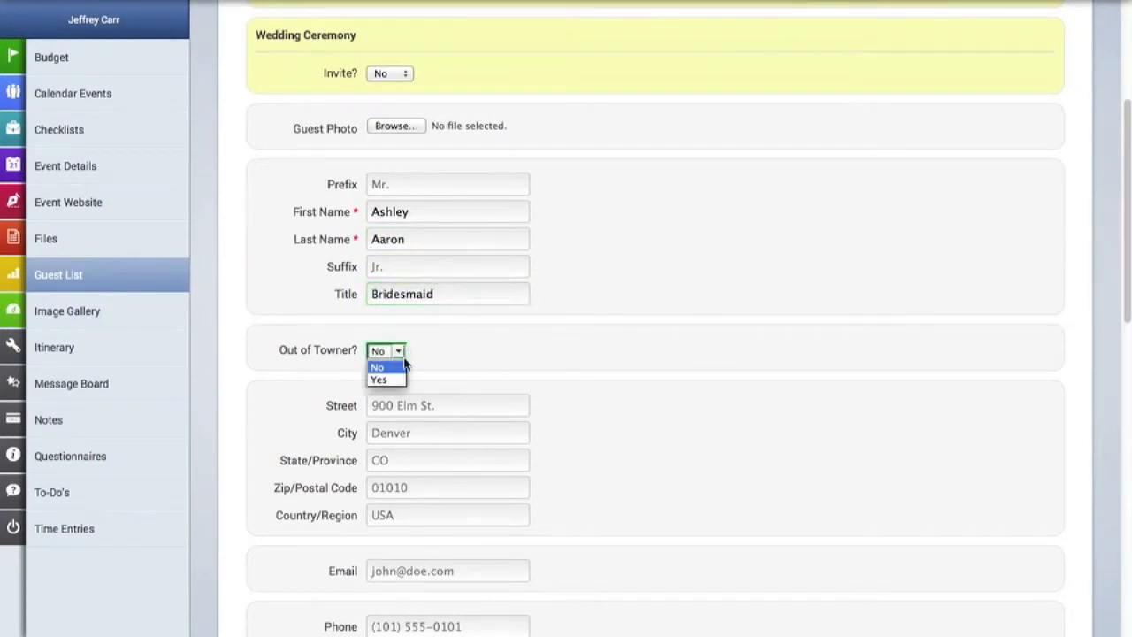
left_click(397, 384)
Fill in the guest's street address, city, state and zip code.
scroll(657, 374, "down", 3)
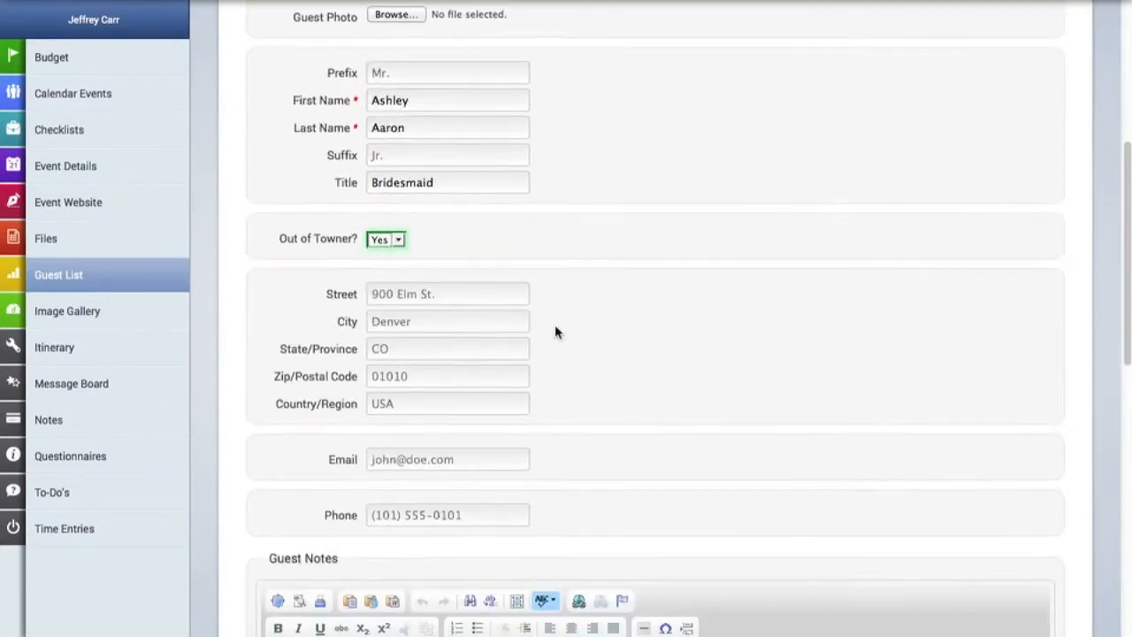
left_click(441, 294)
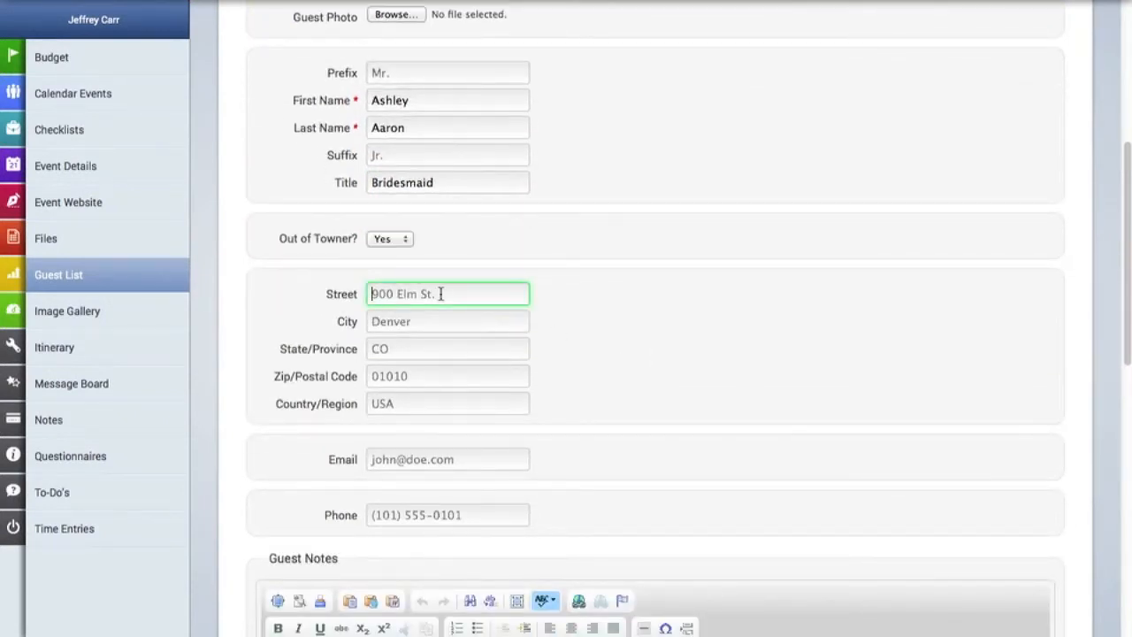
key("Tab")
key("Tab")
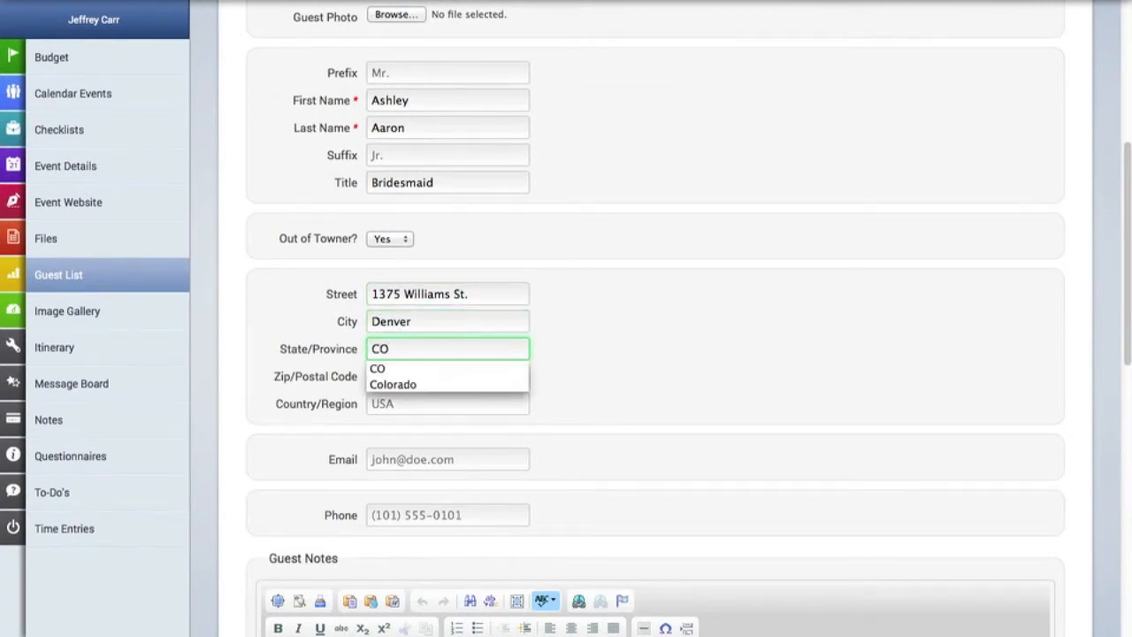
key("Tab")
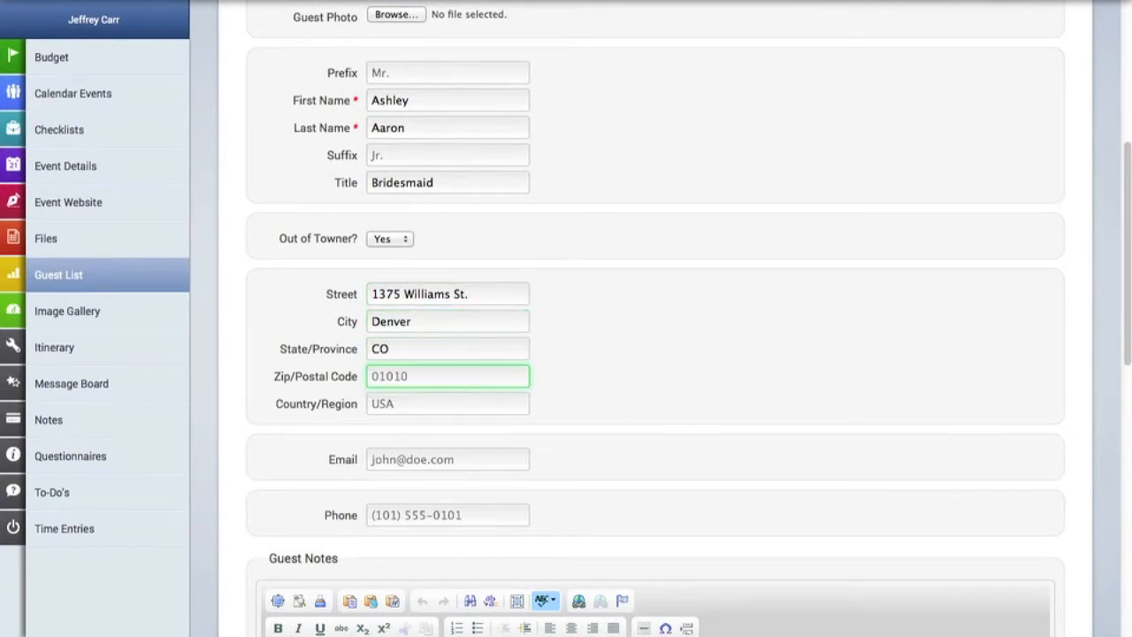
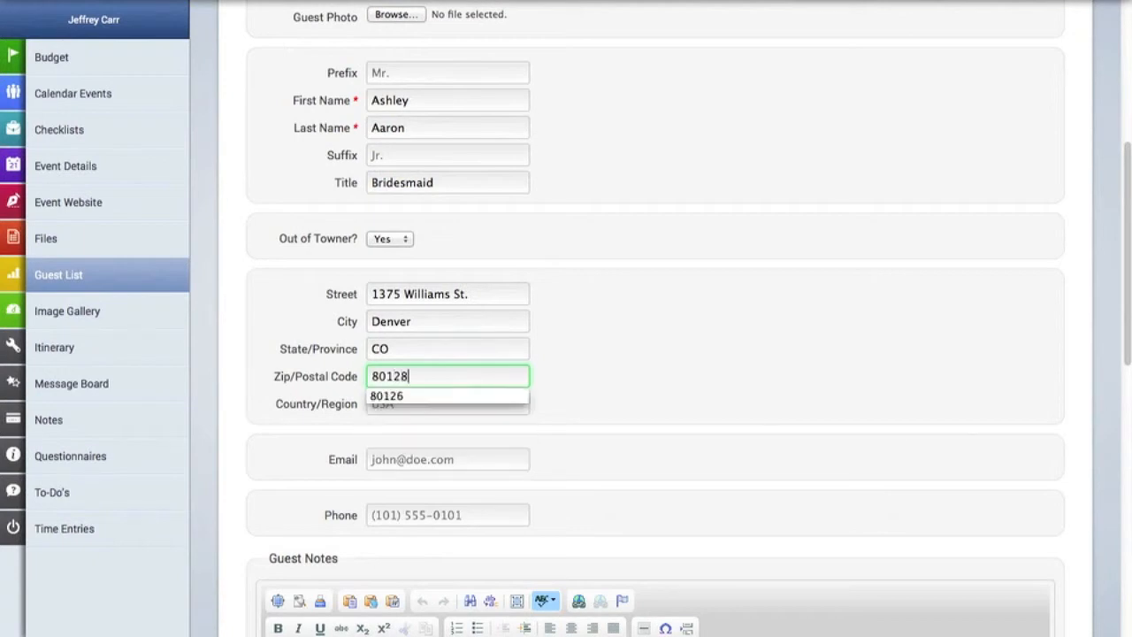
left_click(665, 399)
Enter the guest's e-mail address and phone number.
left_click(399, 463)
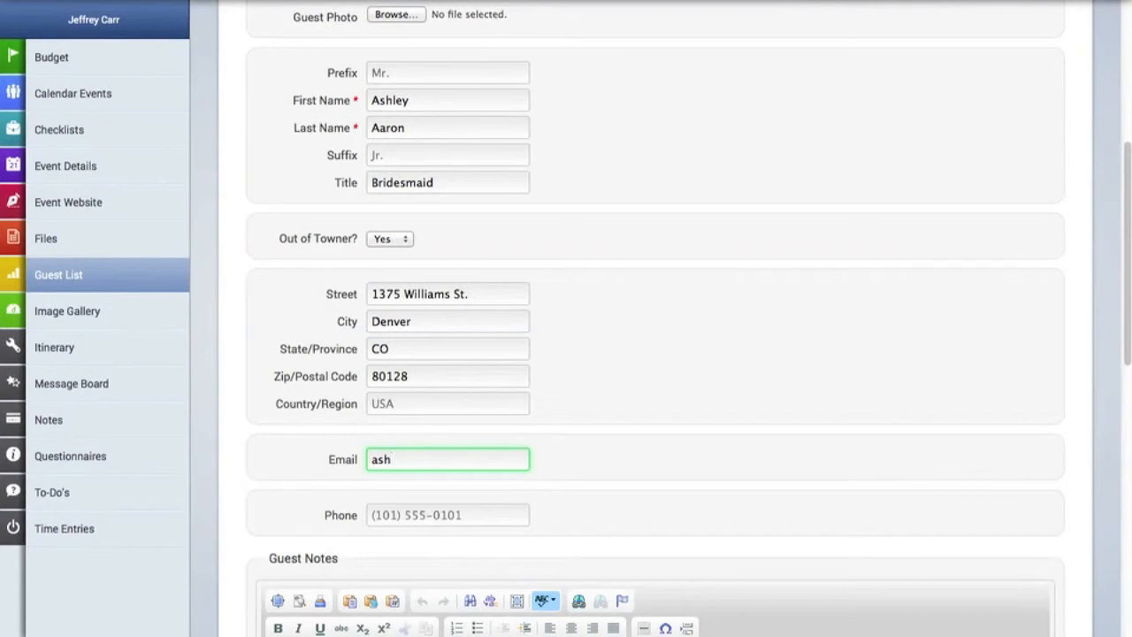
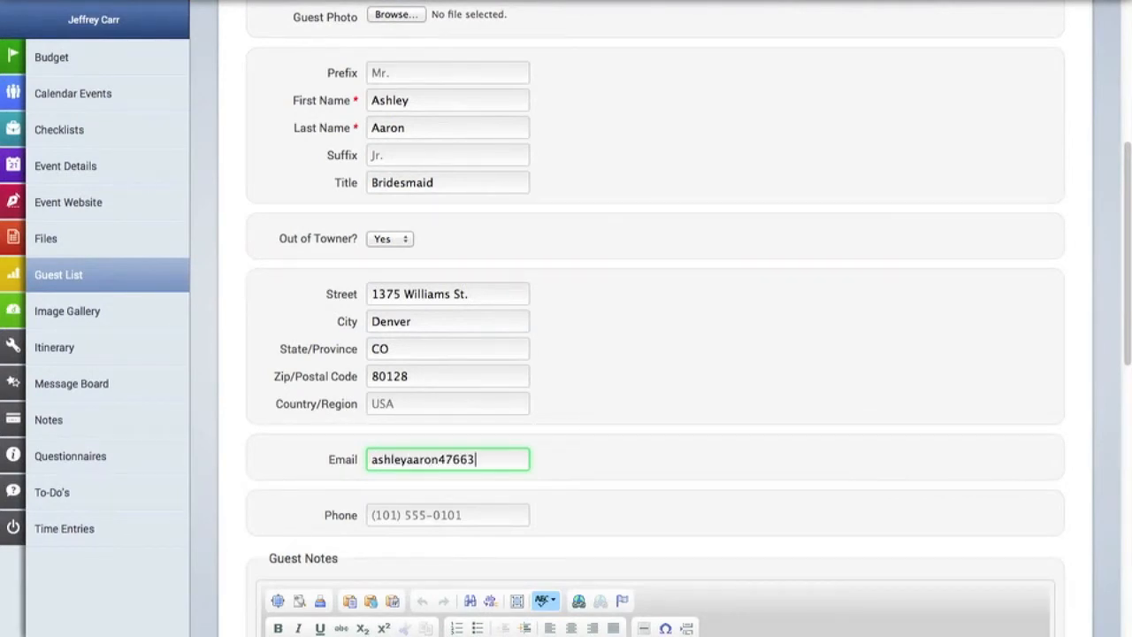
scroll(516, 492, "down", 5)
left_click(452, 63)
type("555-3")
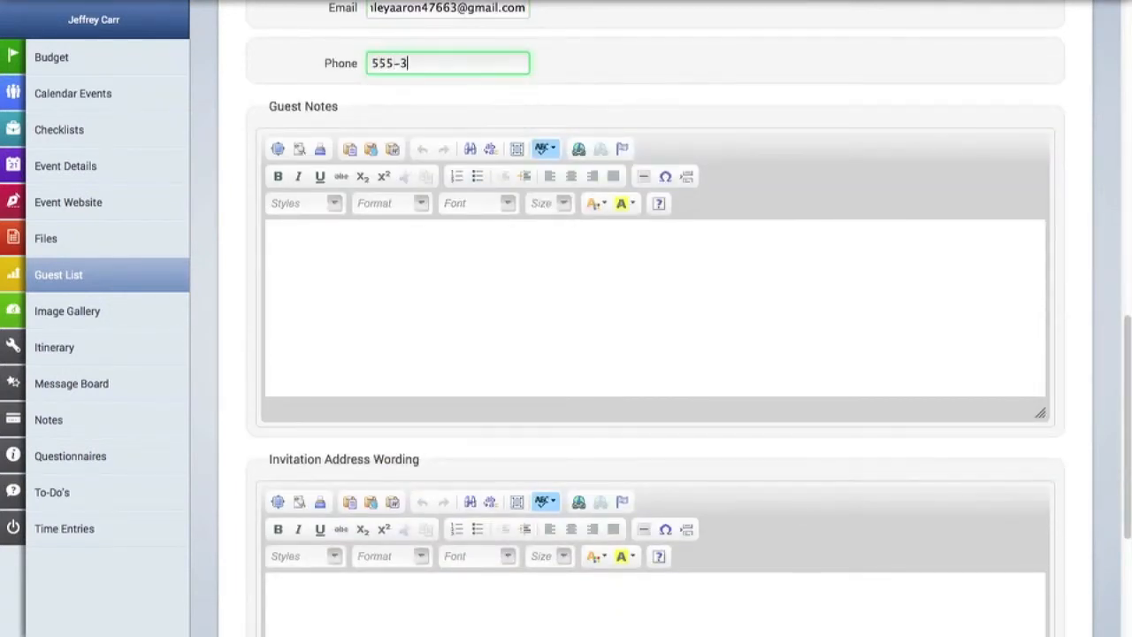
type("33-2222")
Write 'notes here' as the guest note and fill in the invitation address wording.
left_click(459, 283)
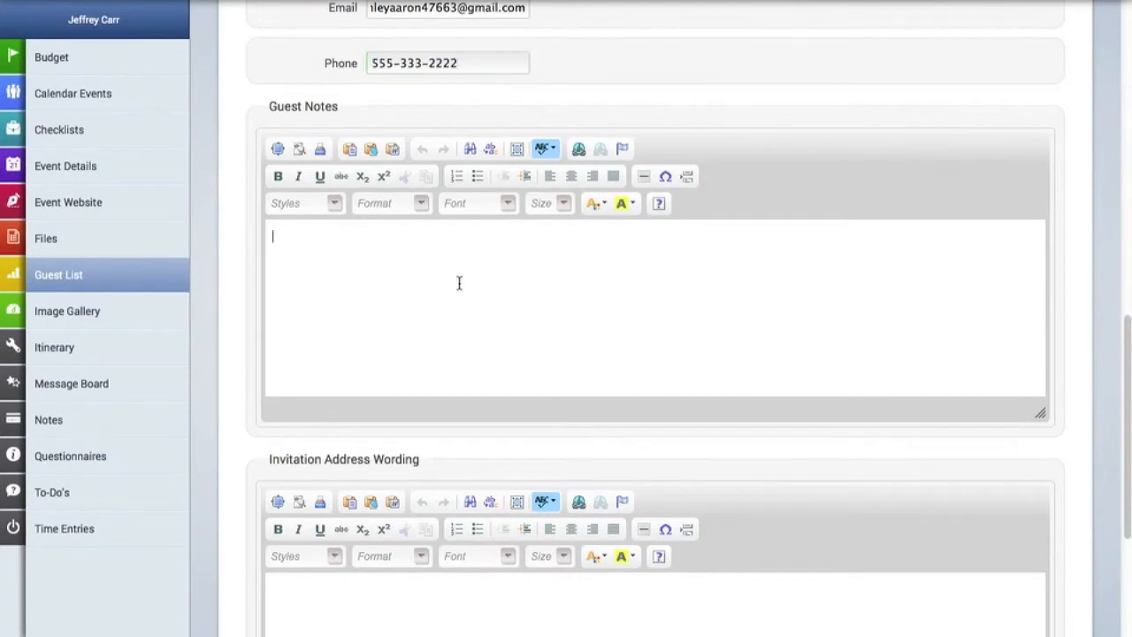
type("notes here")
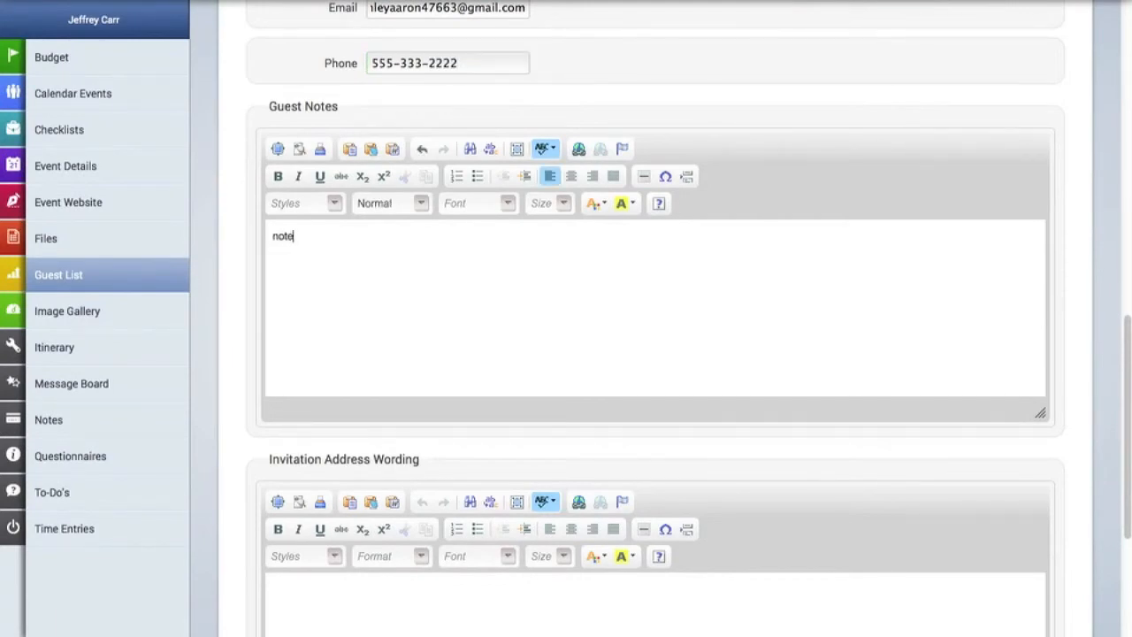
scroll(495, 354, "down", 3)
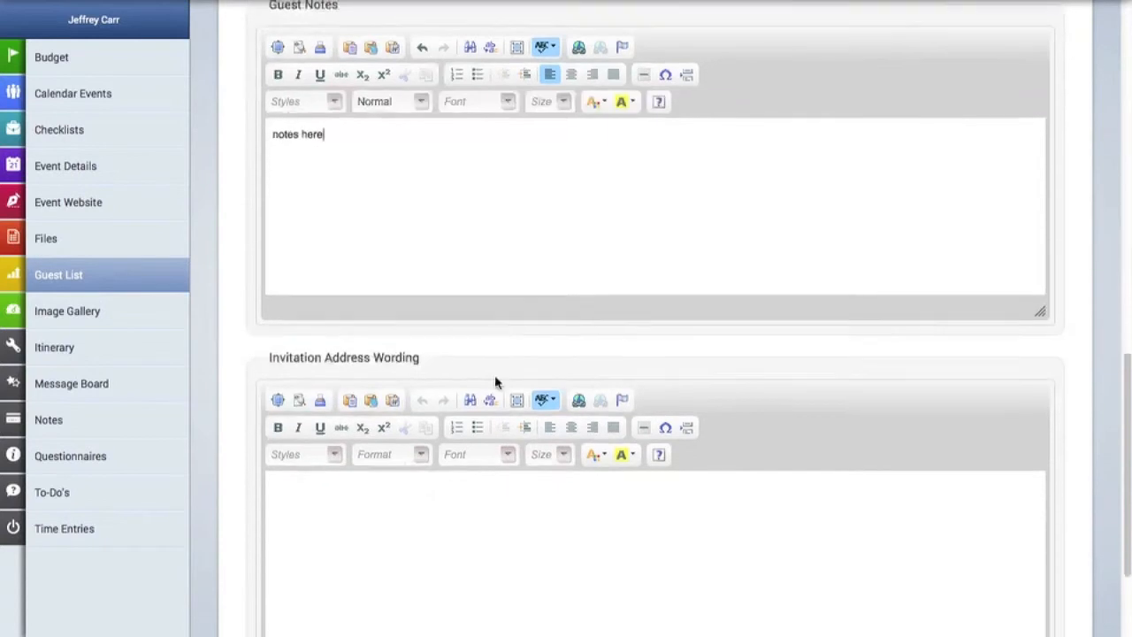
left_click(464, 518)
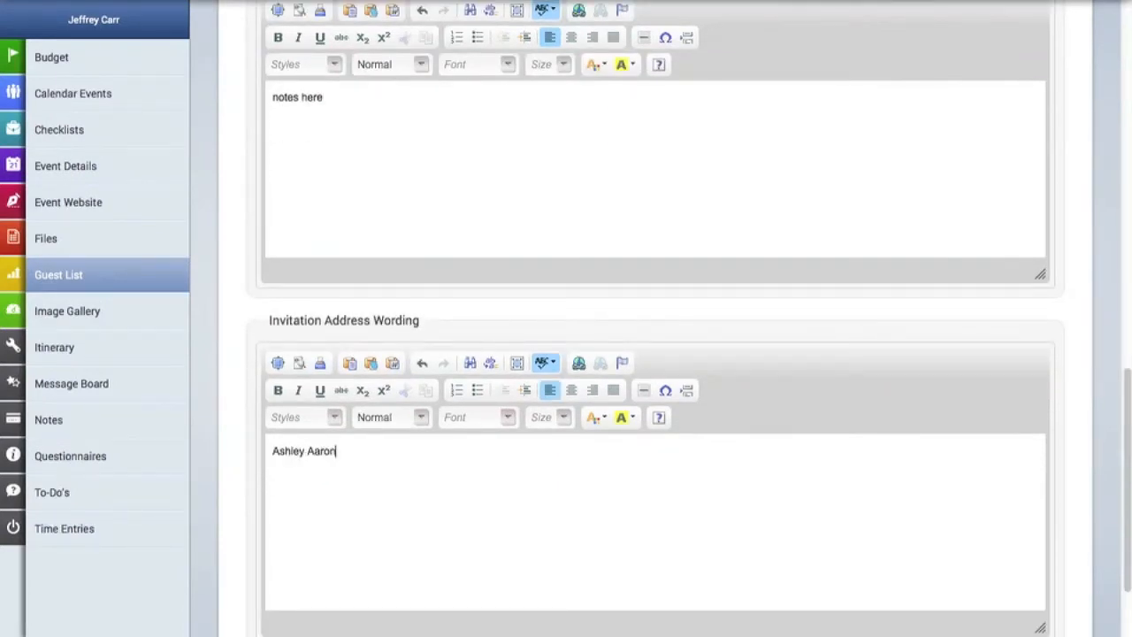
type("Ms. ")
type(" and")
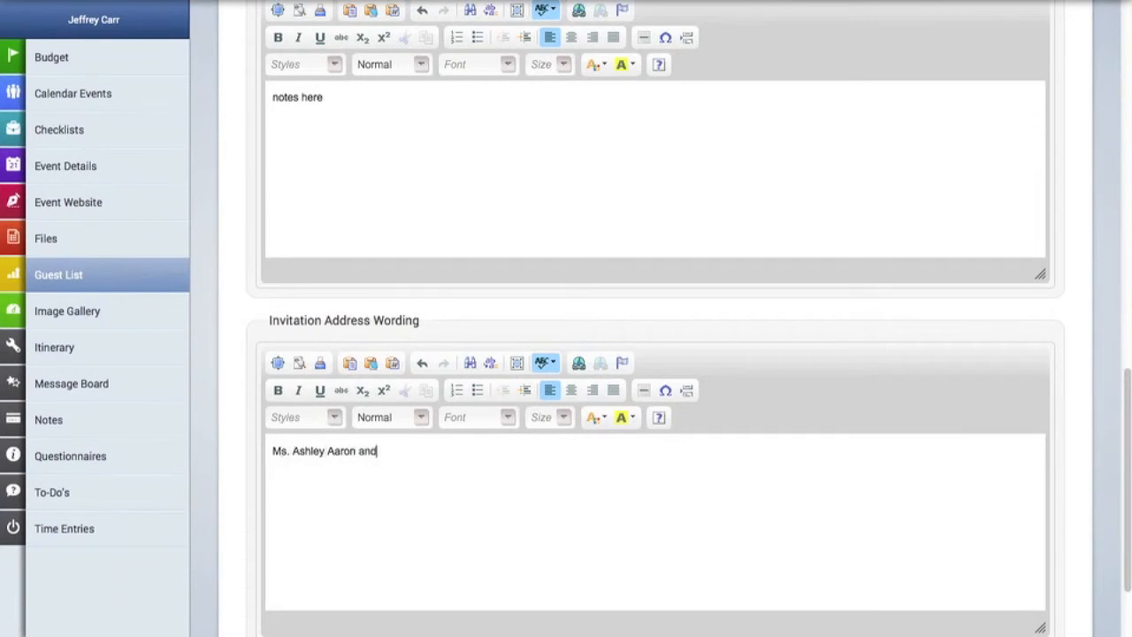
type(" Guest")
Invite the guest to the Day-After Brunch with "A" List priority and RSVP Not Responded.
scroll(745, 495, "up", 15)
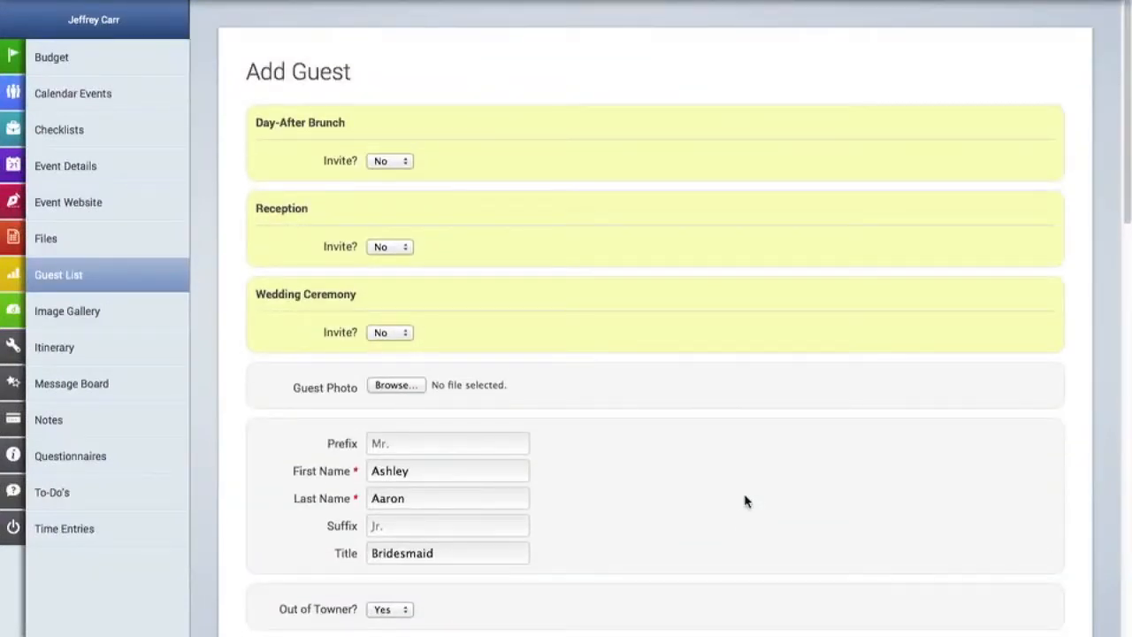
left_click(407, 162)
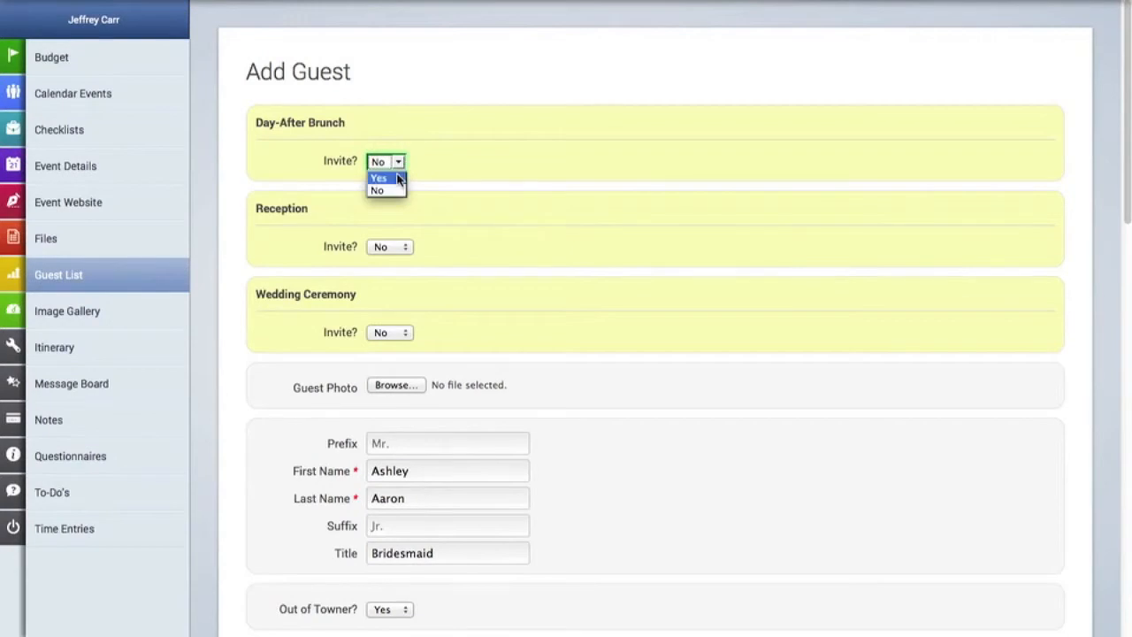
left_click(396, 177)
left_click(395, 187)
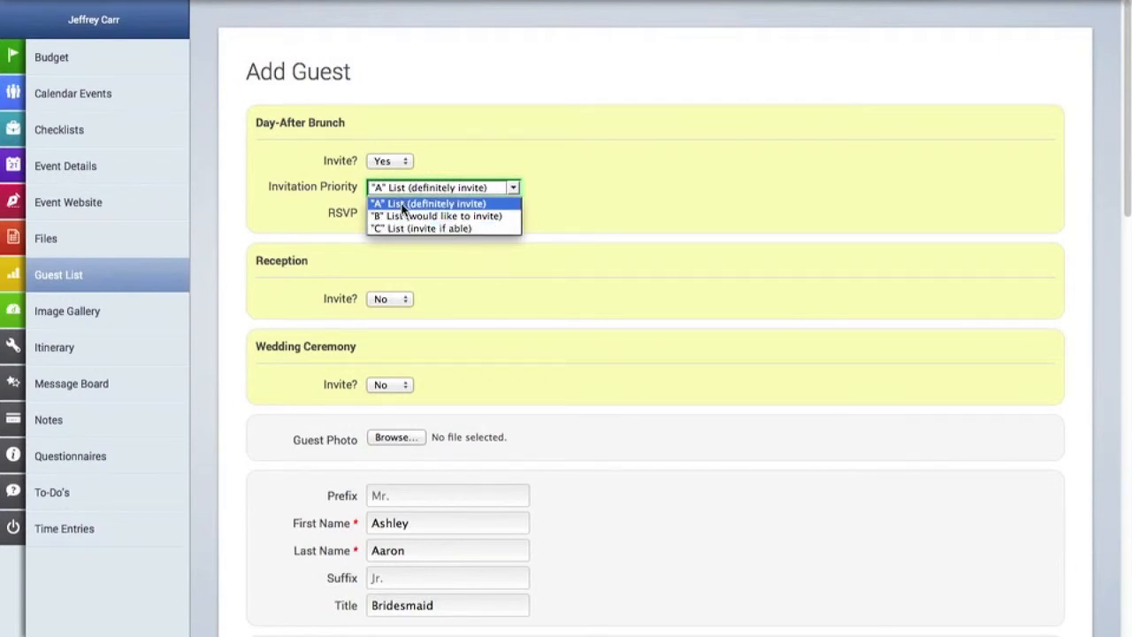
left_click(403, 205)
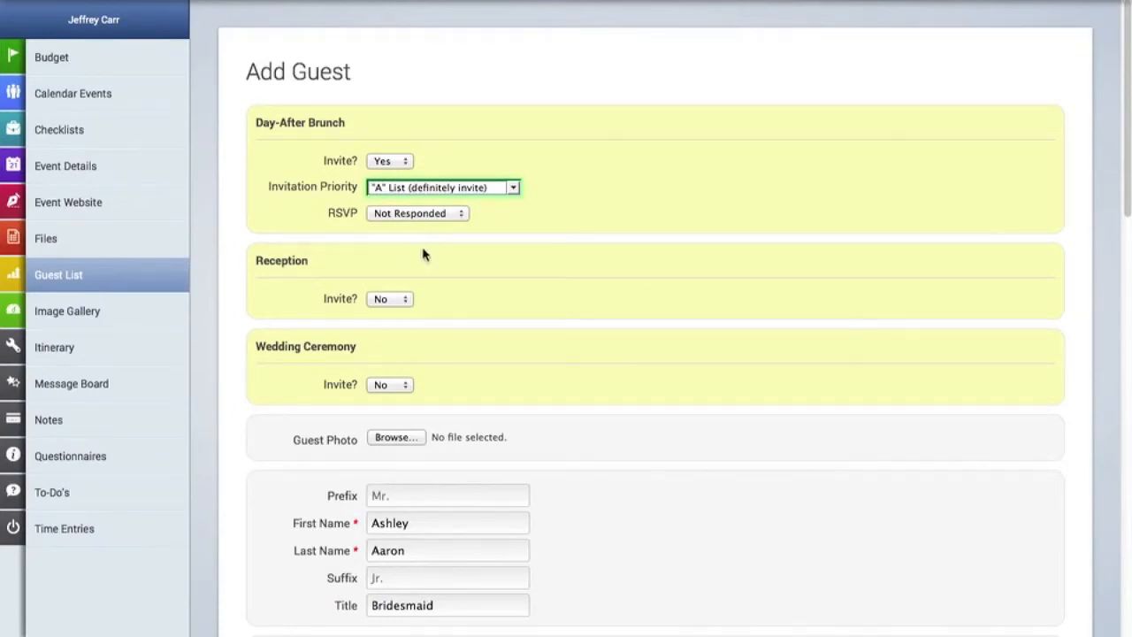
left_click(431, 214)
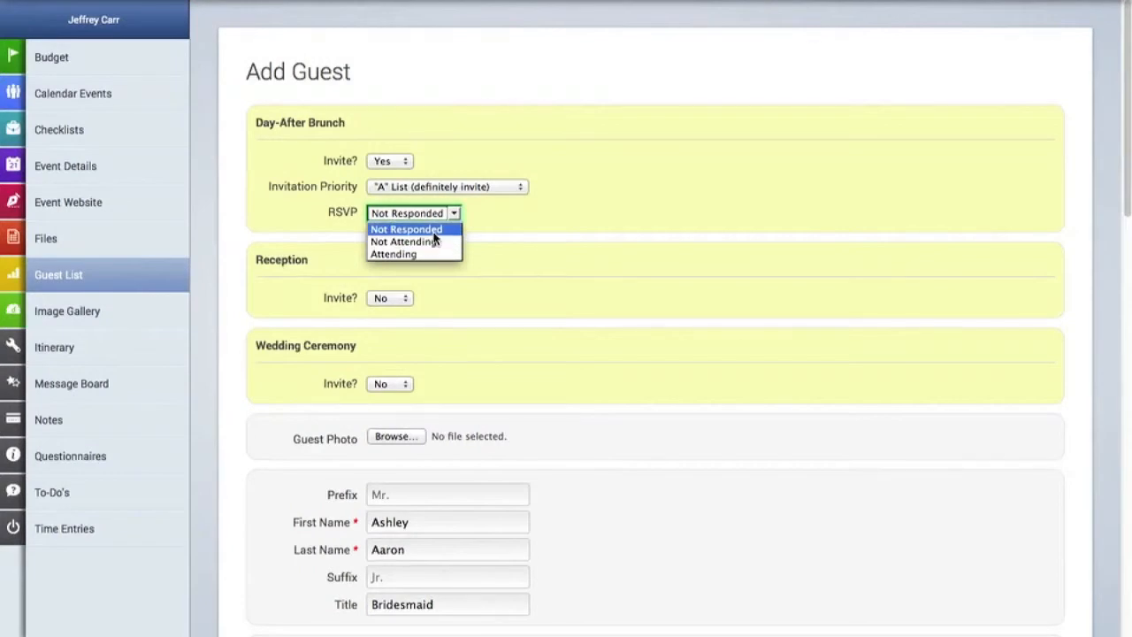
left_click(432, 233)
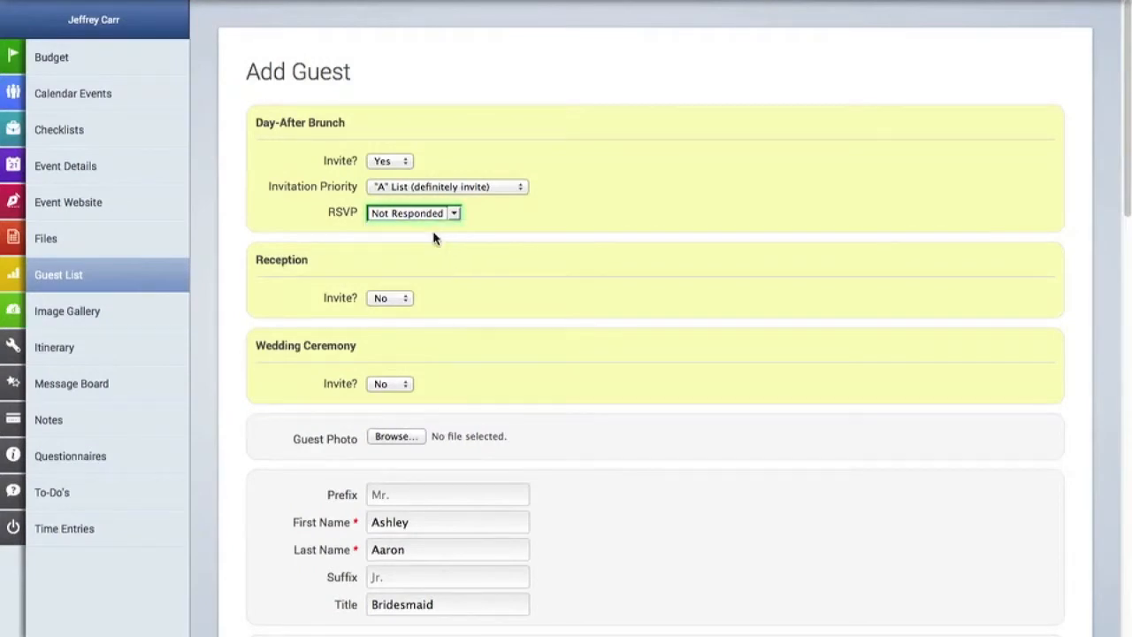
Invite the guest to the Reception with "A" List priority and RSVP Not Responded.
left_click(397, 298)
left_click(391, 318)
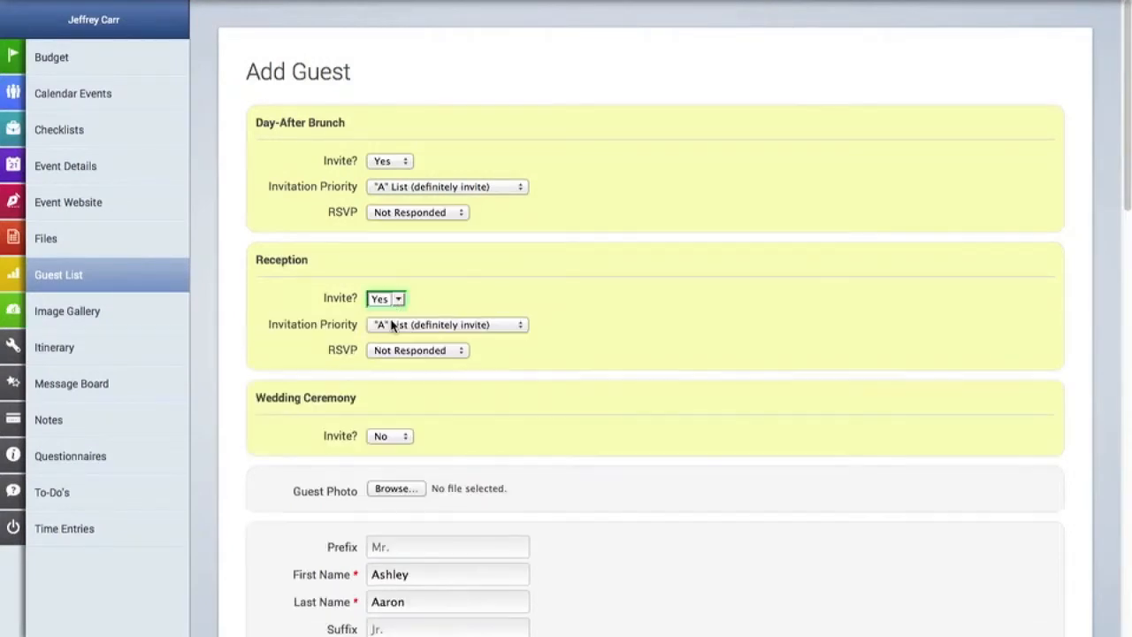
left_click(392, 325)
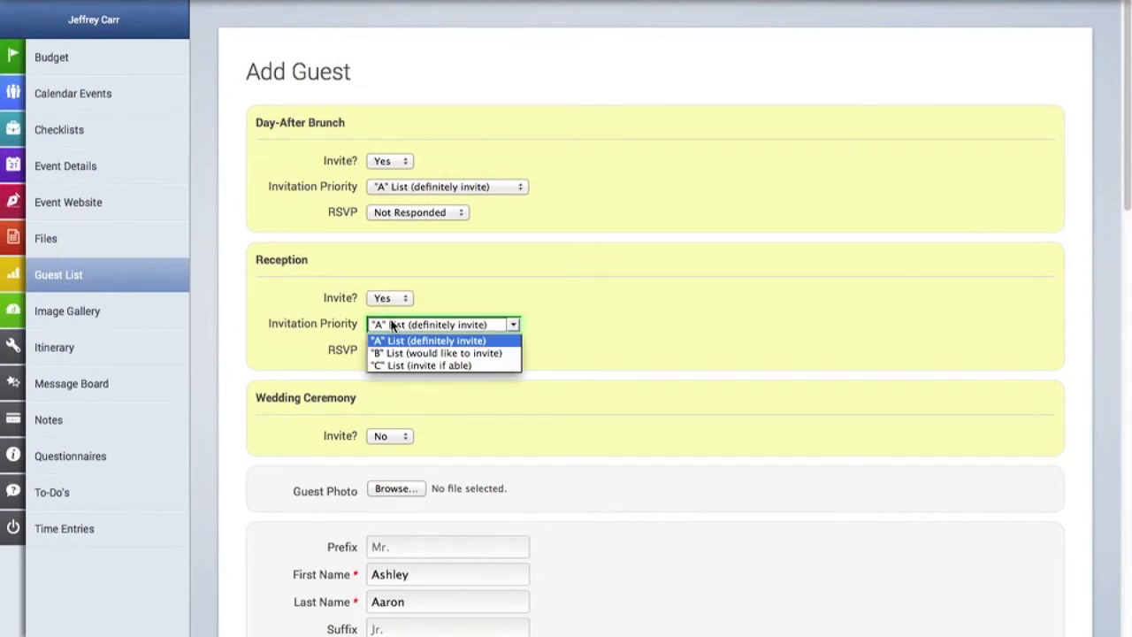
left_click(393, 325)
left_click(397, 351)
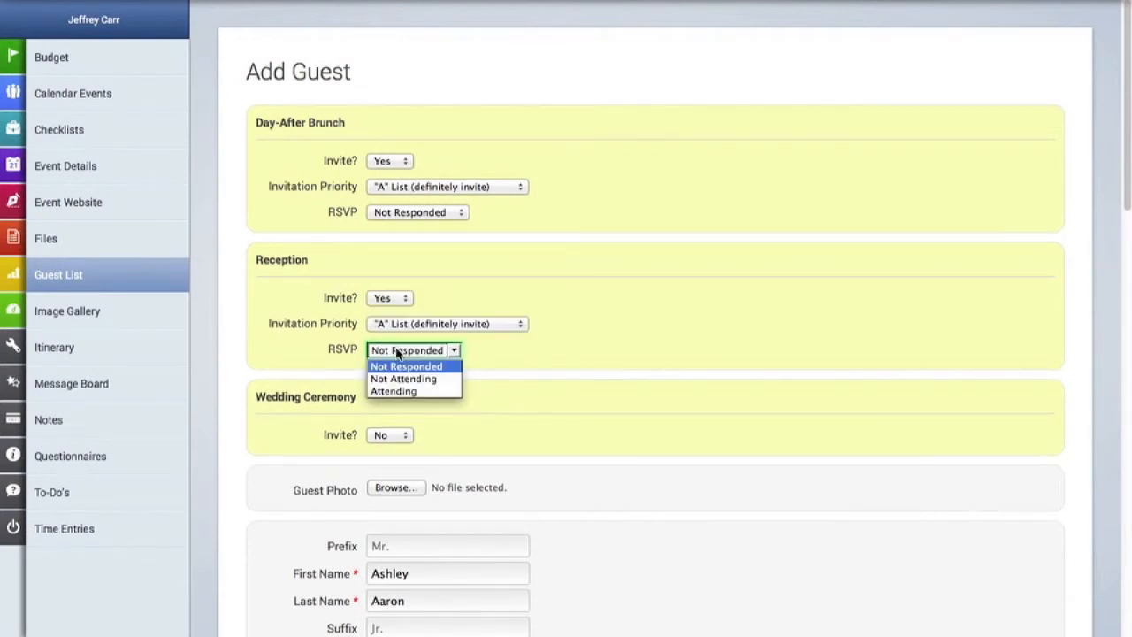
left_click(397, 351)
Invite the guest to the Wedding Ceremony with "A" List priority and RSVP Not Responded.
left_click(389, 436)
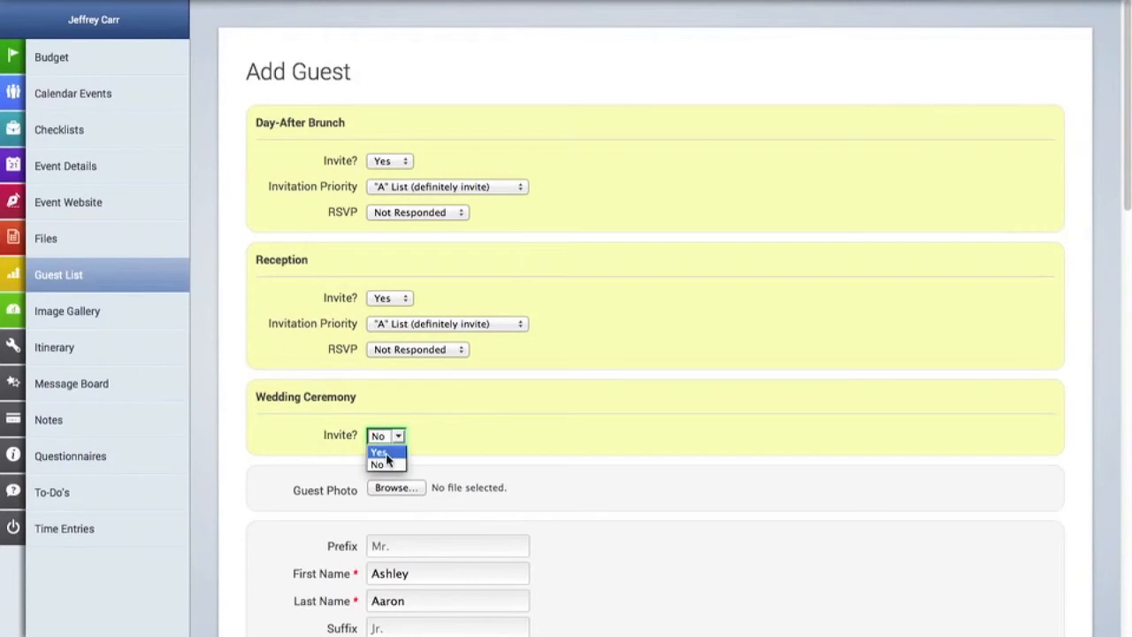
left_click(381, 453)
scroll(719, 425, "down", 3)
left_click(502, 343)
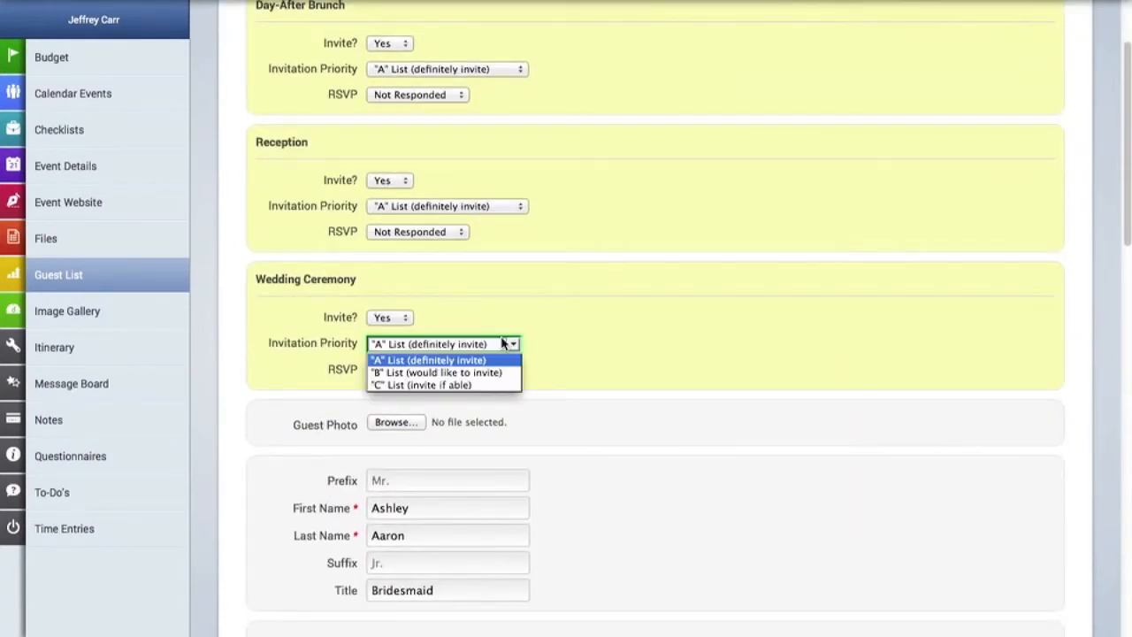
left_click(602, 342)
left_click(459, 369)
left_click(517, 378)
scroll(597, 370, "down", 1)
left_click(419, 375)
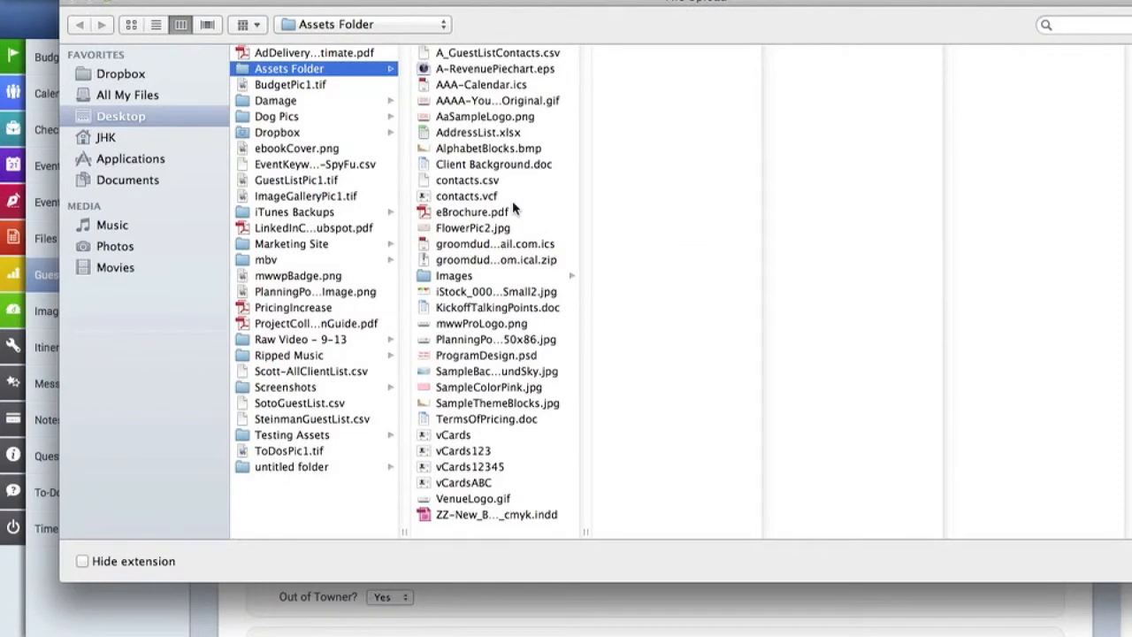
Upload GraceHeadshot.jpg from the Images folder as the guest photo and save the guest.
left_click(471, 276)
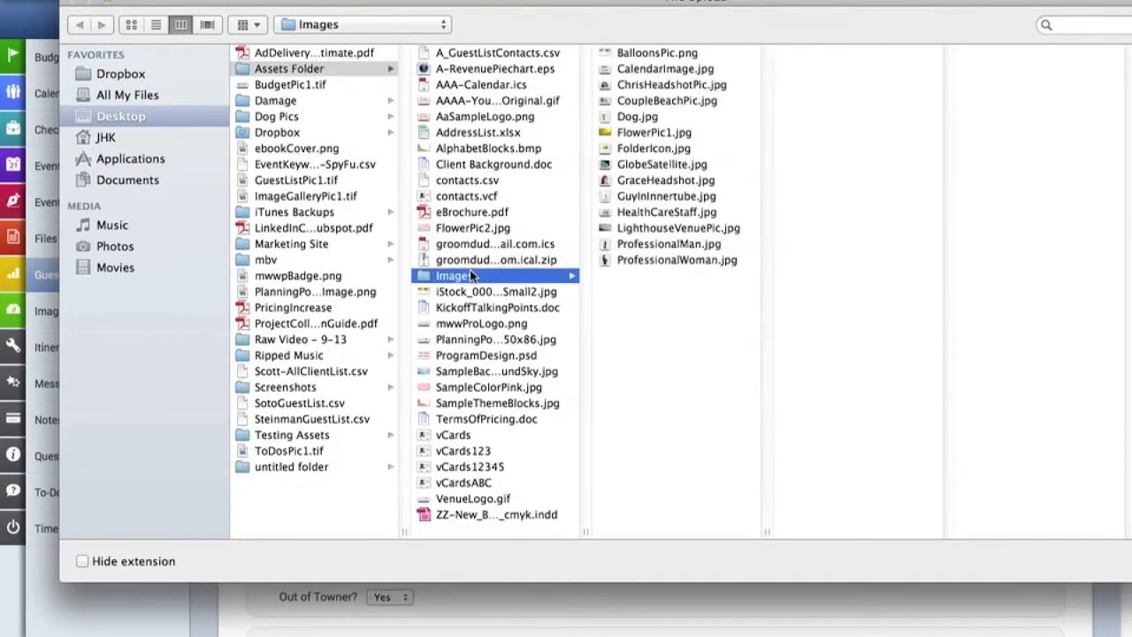
left_click(652, 181)
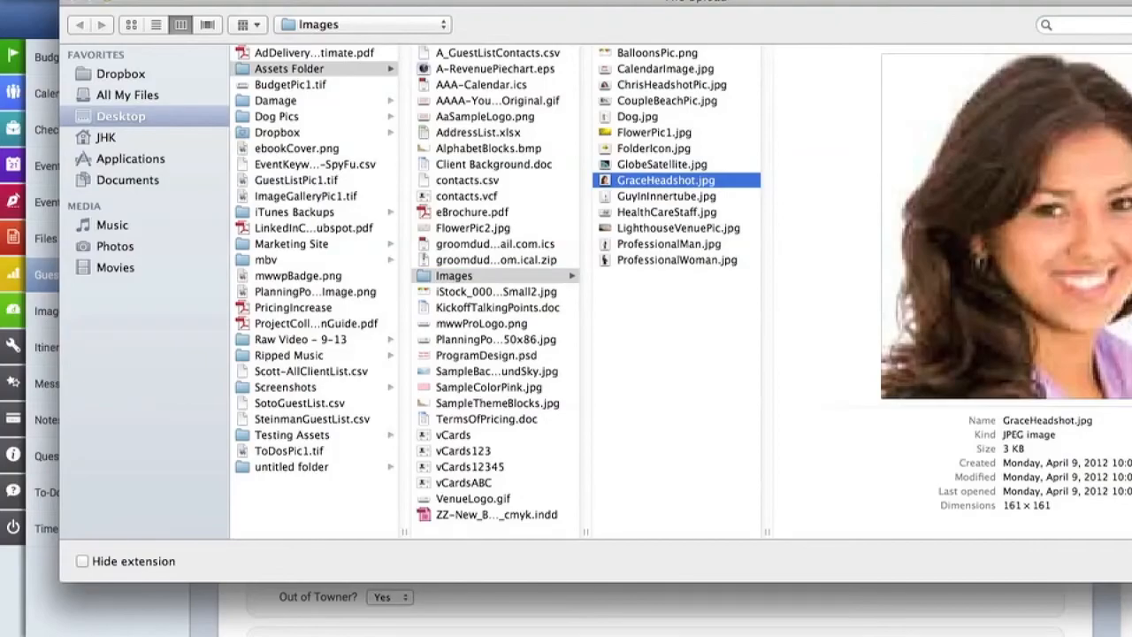
key("Return")
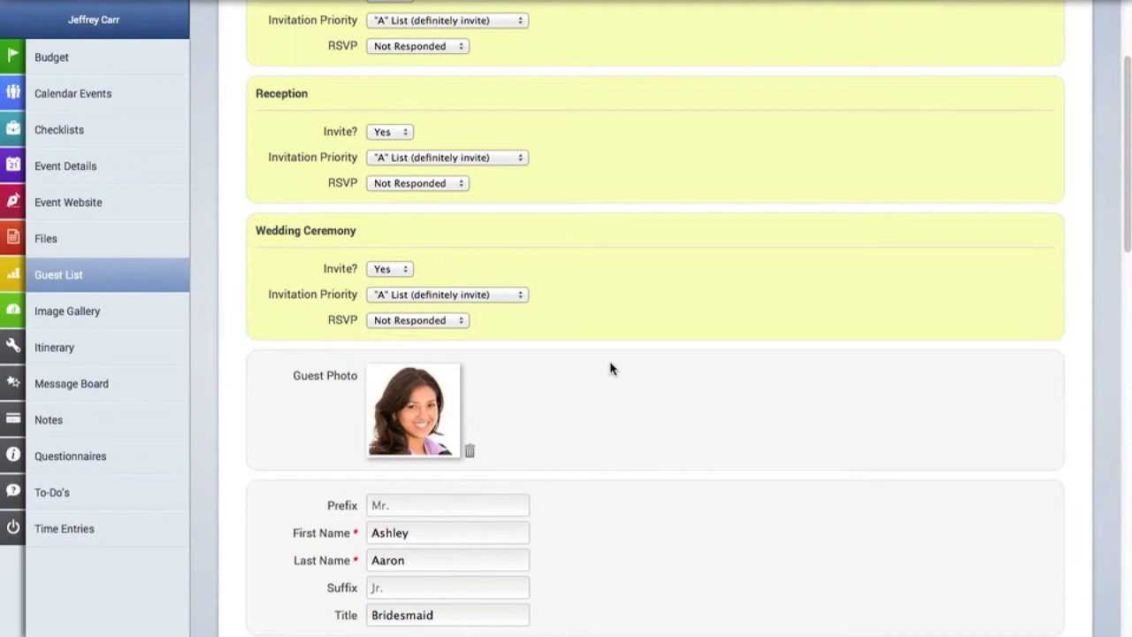
scroll(610, 368, "down", 15)
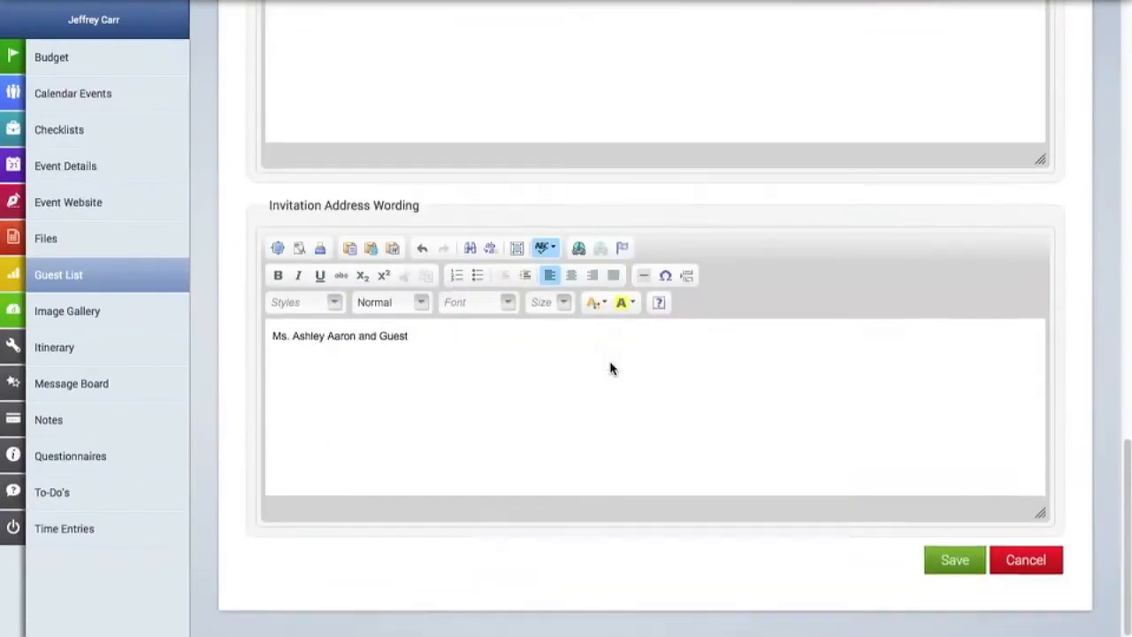
left_click(955, 563)
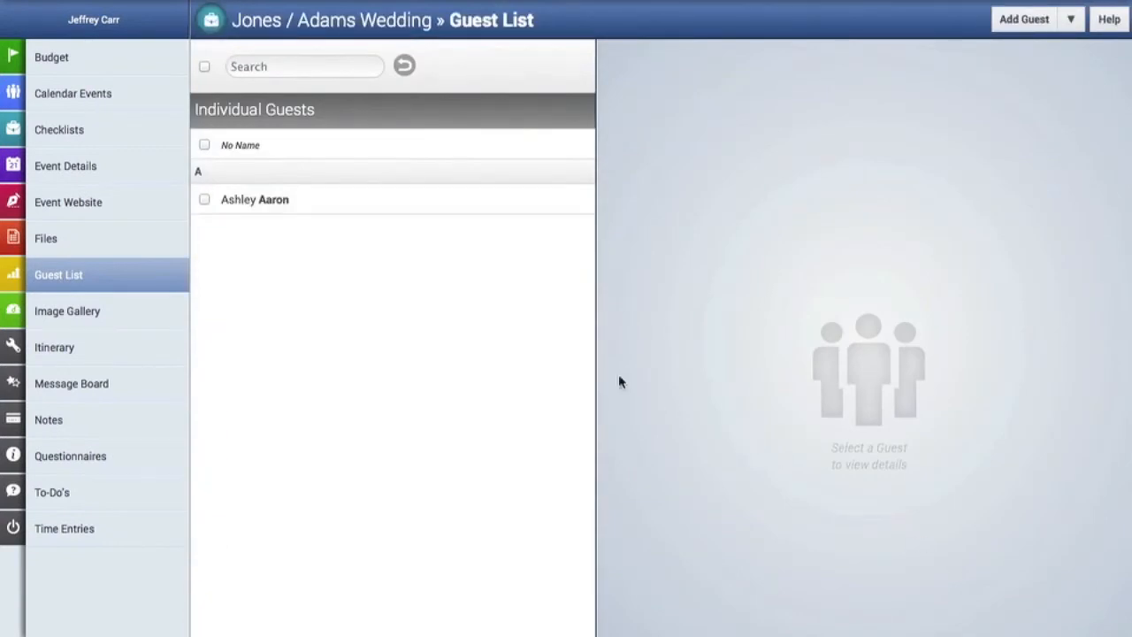
left_click(311, 208)
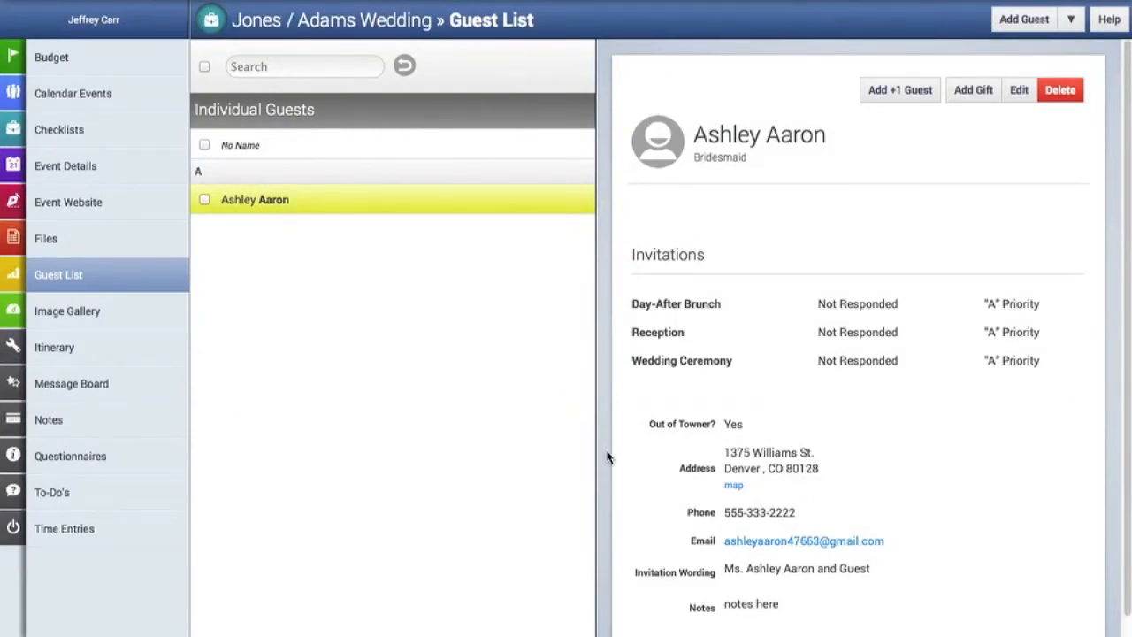
scroll(607, 456, "down", 1)
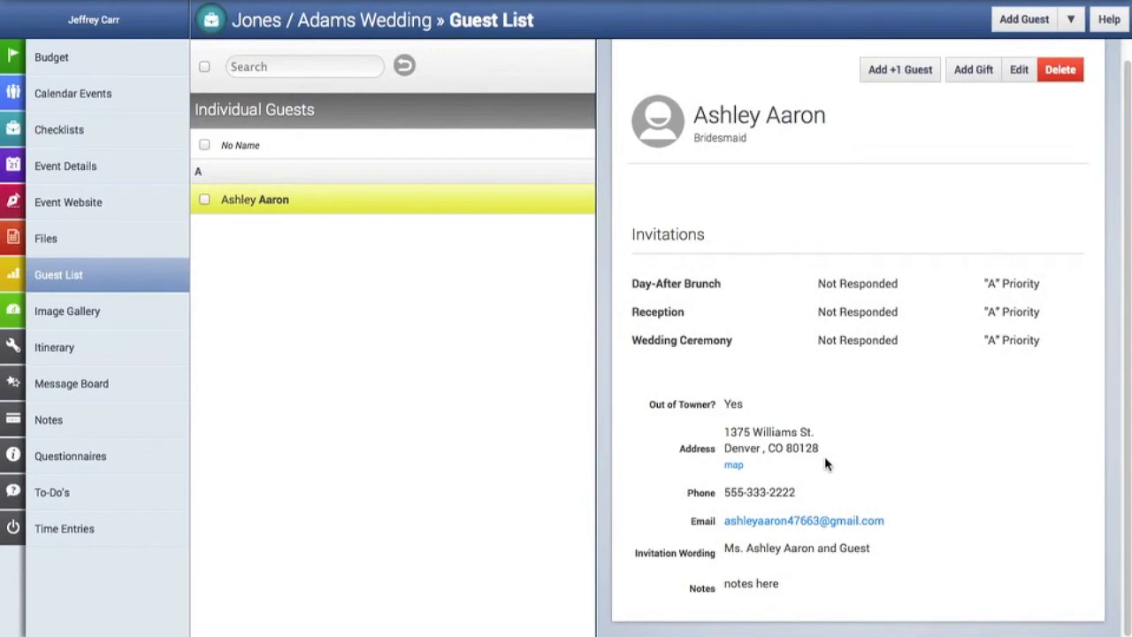
scroll(826, 463, "up", 1)
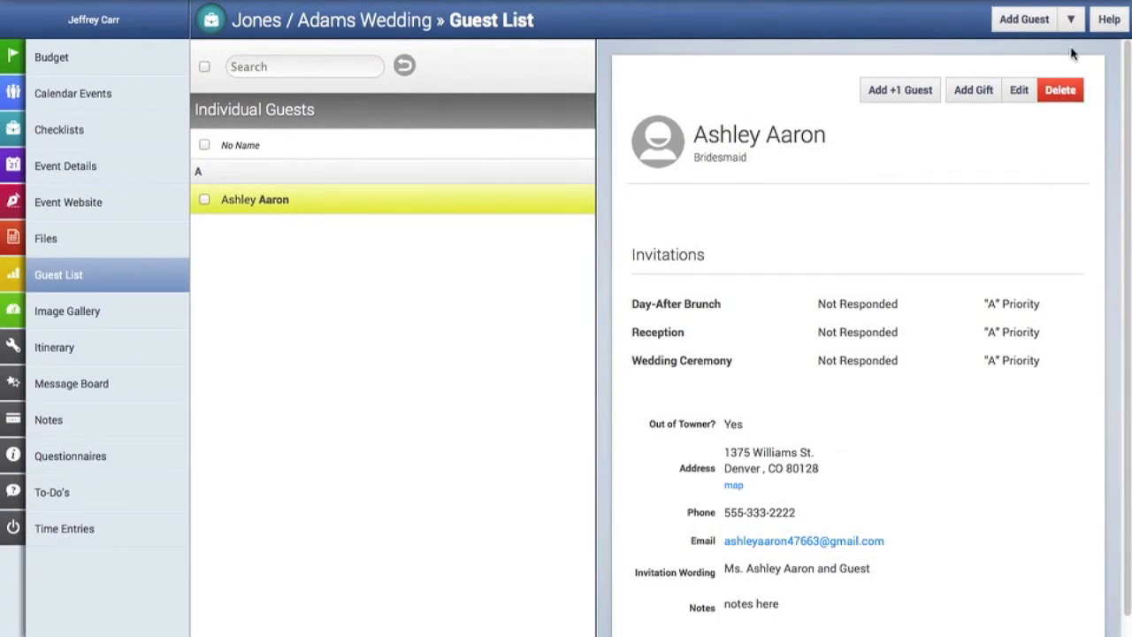
Start a guest import from file and upload A_GuestListContacts.csv from the Assets Folder.
left_click(1073, 20)
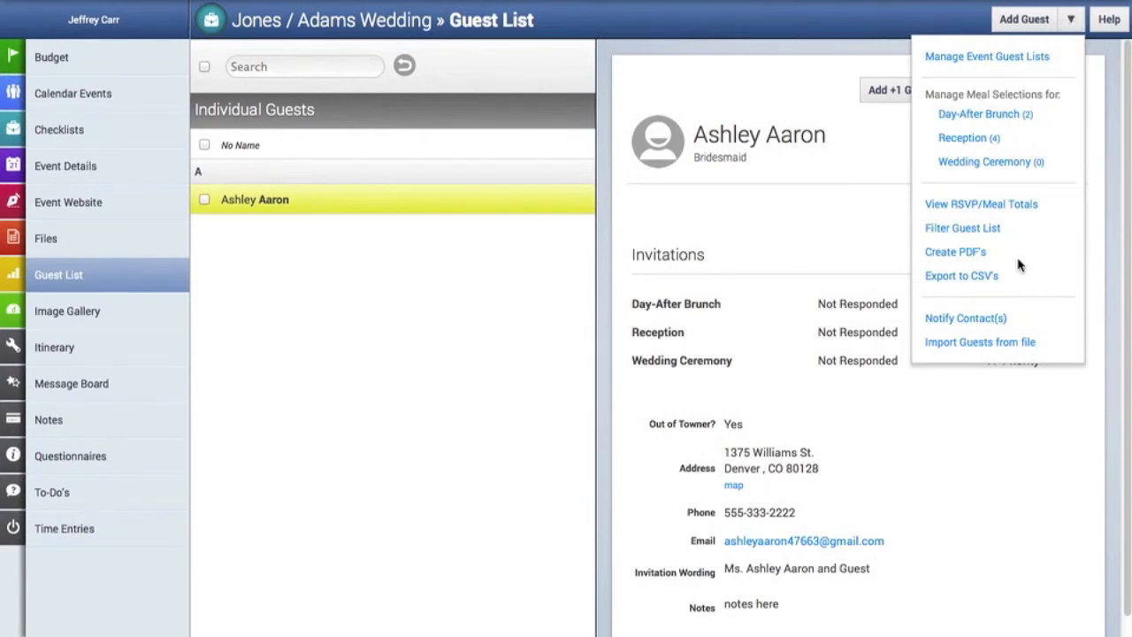
left_click(1027, 344)
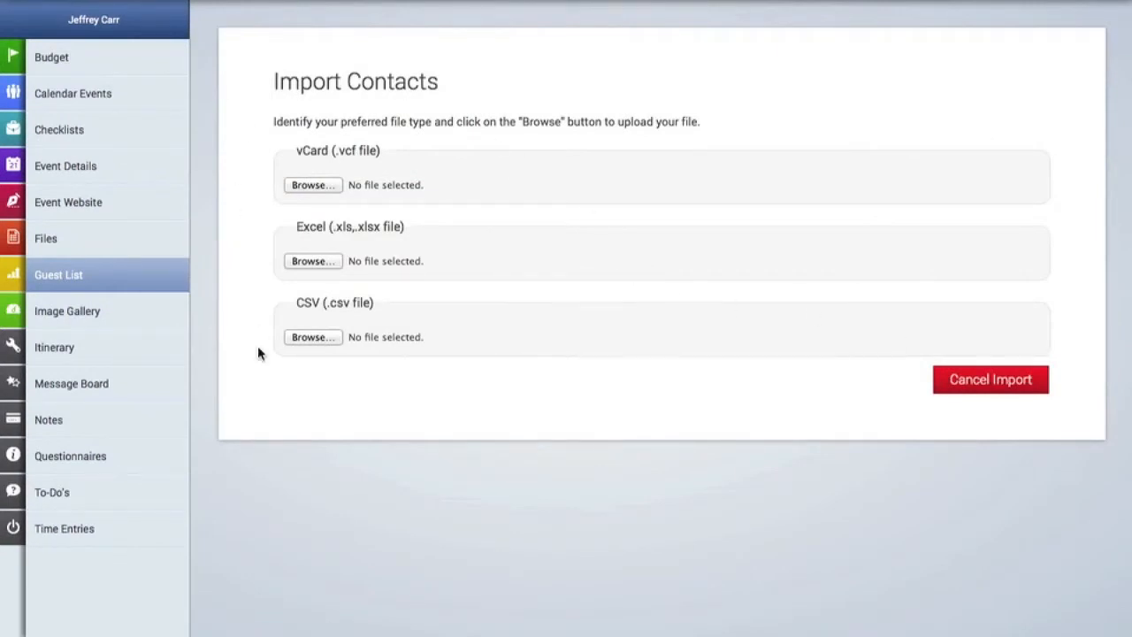
left_click(323, 342)
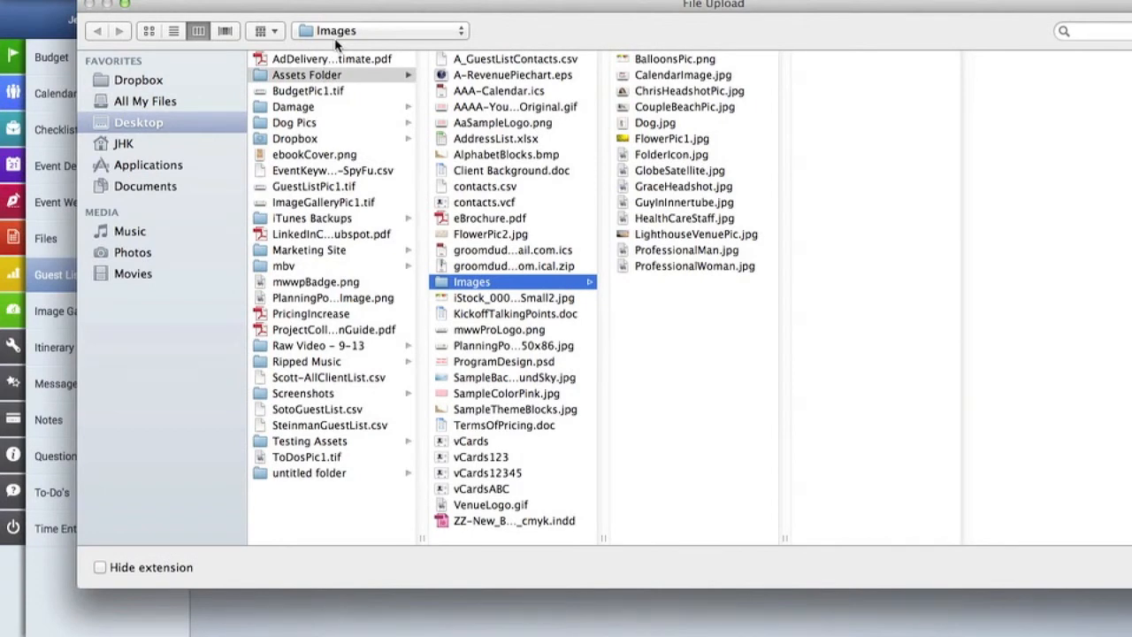
left_click(342, 34)
left_click(340, 55)
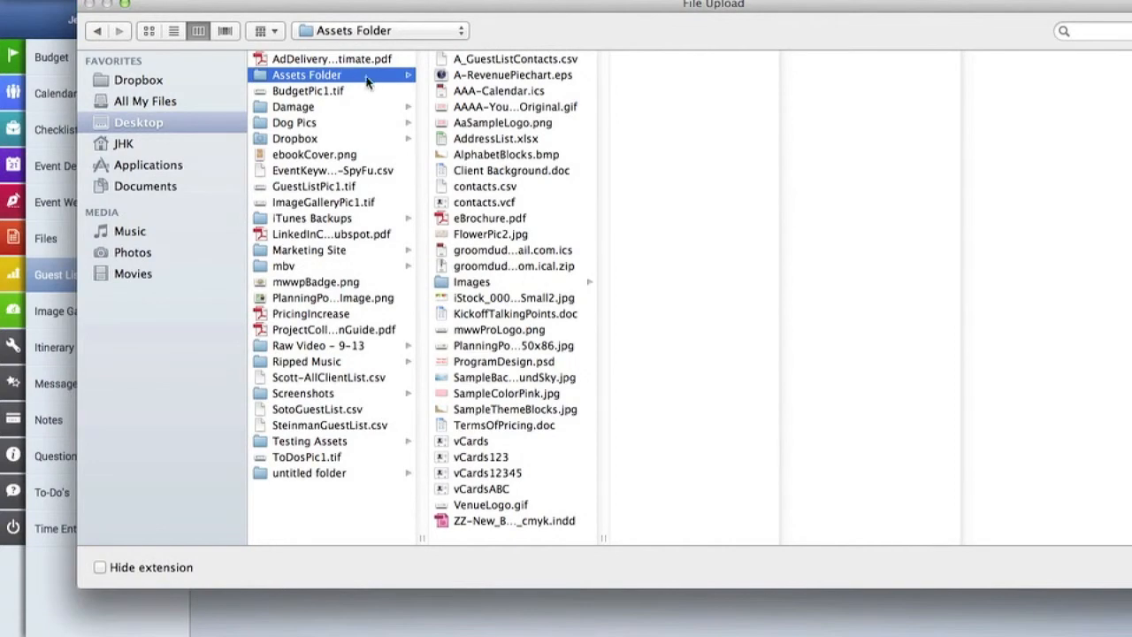
left_click(501, 60)
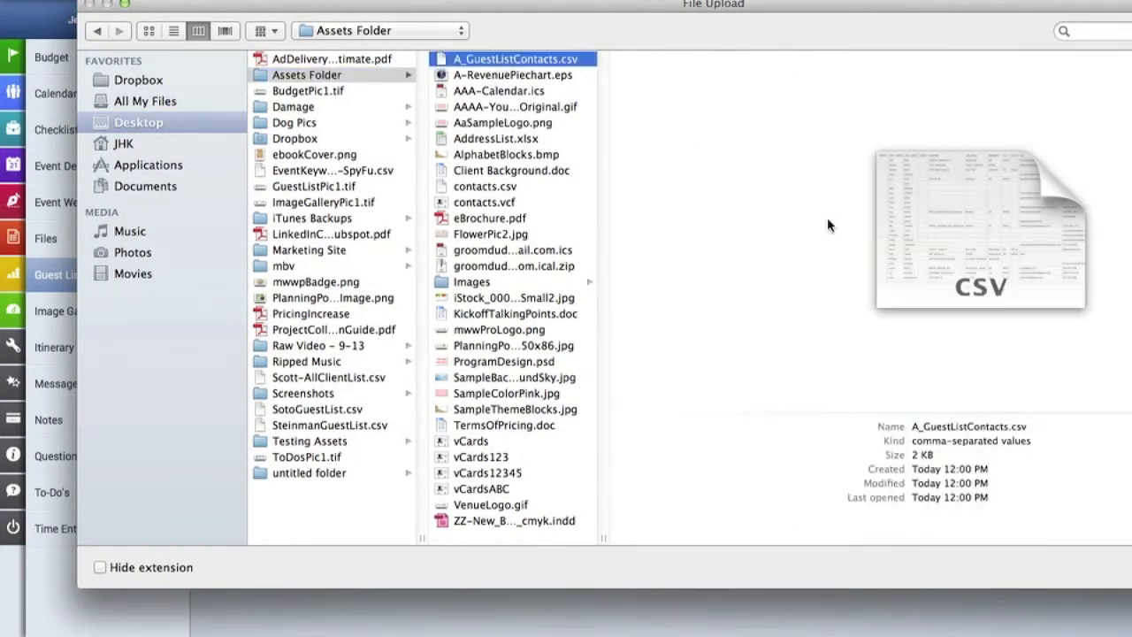
key("Return")
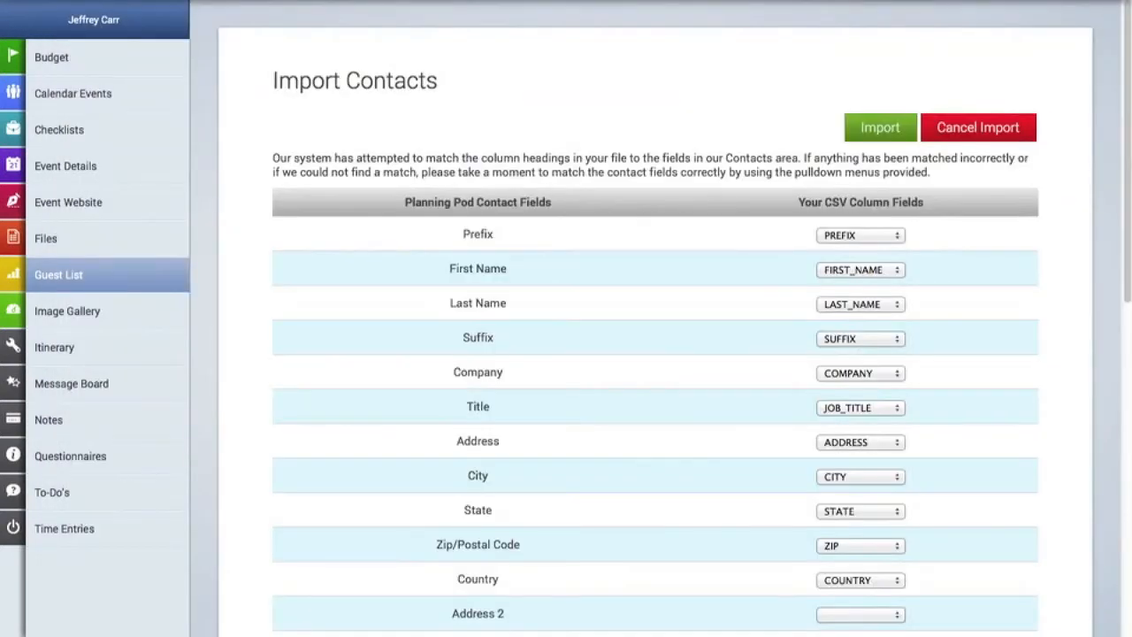
Map Primary Email to EMAIL and Home Phone to PHONE, then run the import.
scroll(1049, 377, "down", 1)
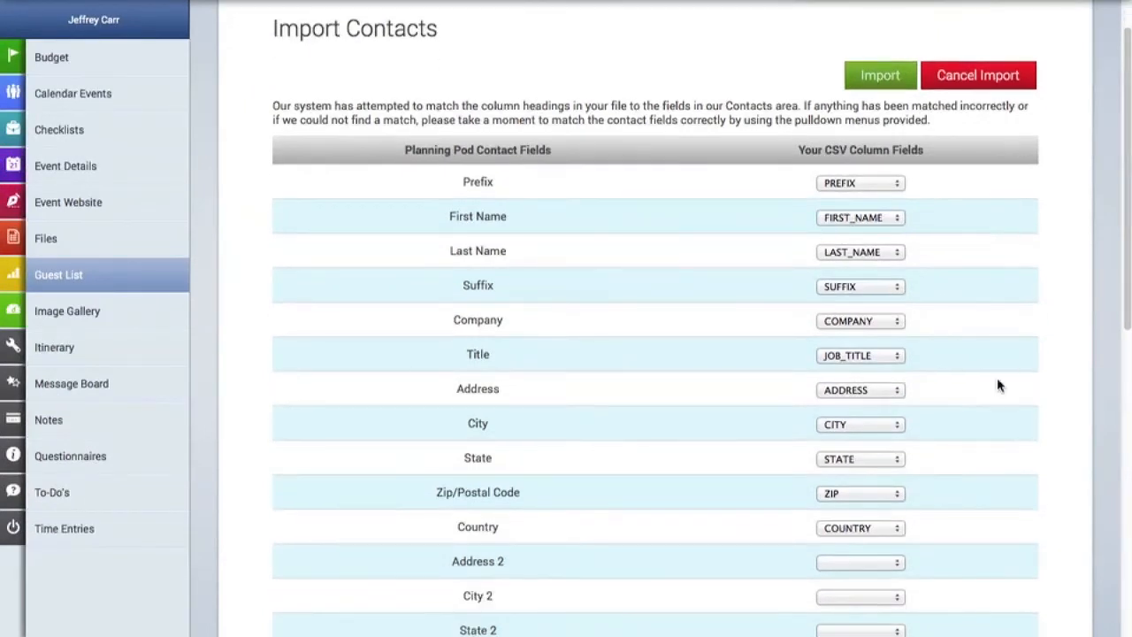
scroll(816, 245, "down", 5)
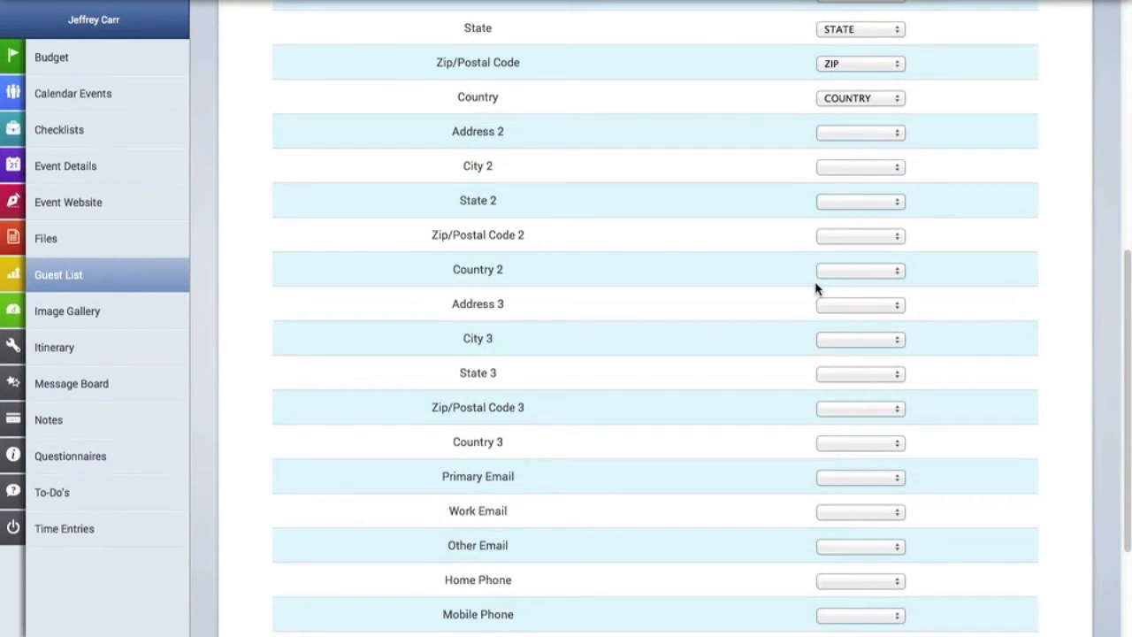
scroll(816, 287, "down", 3)
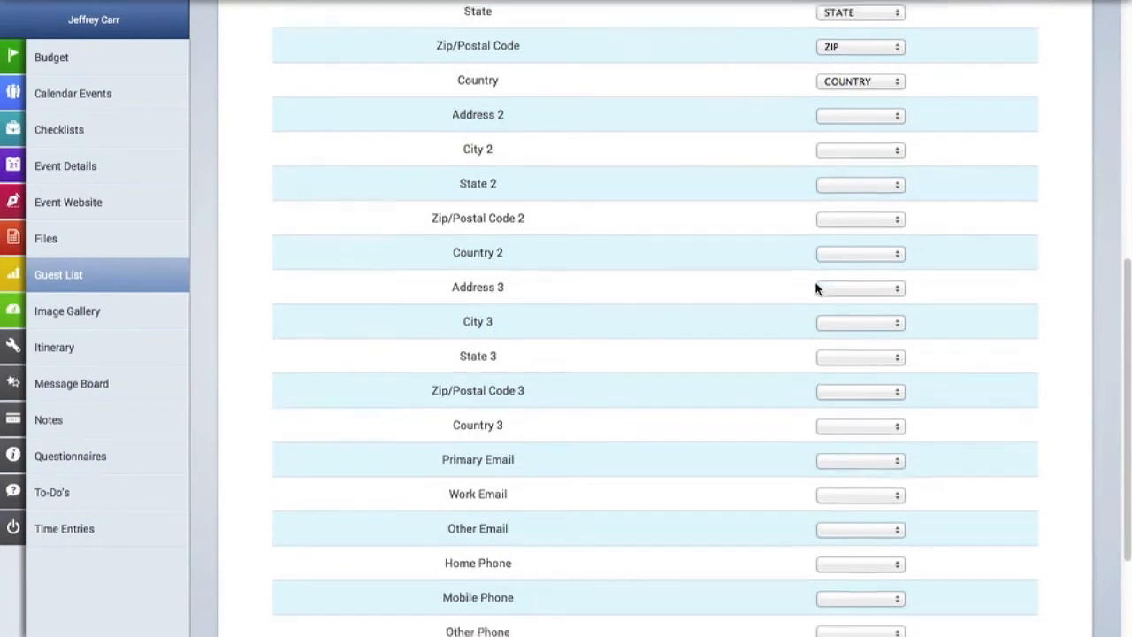
left_click(859, 329)
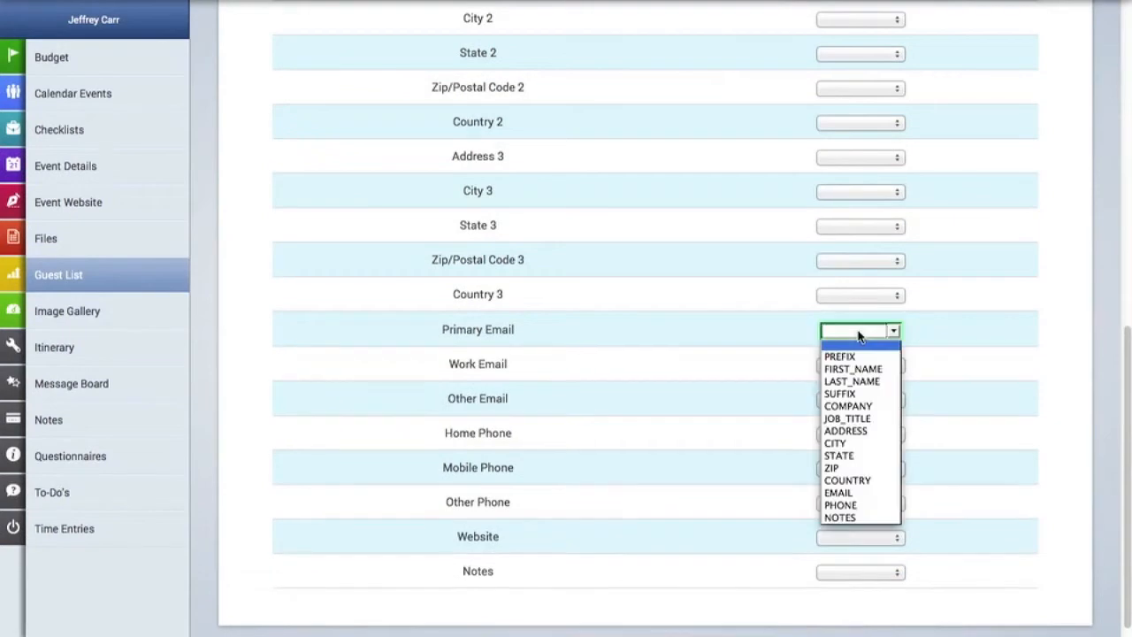
left_click(862, 494)
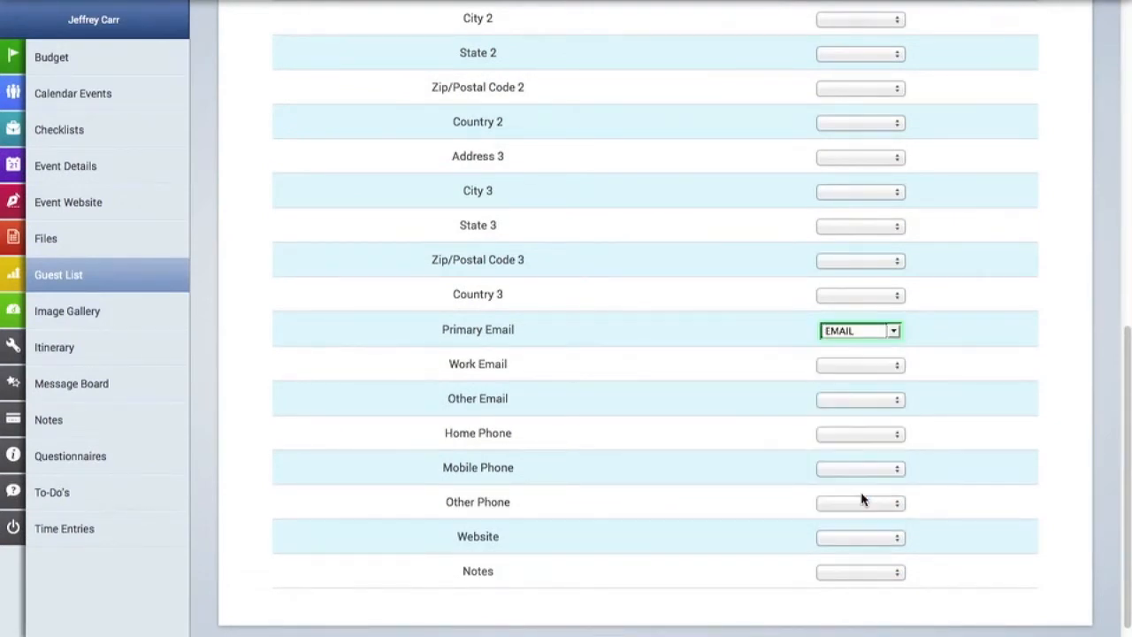
left_click(866, 433)
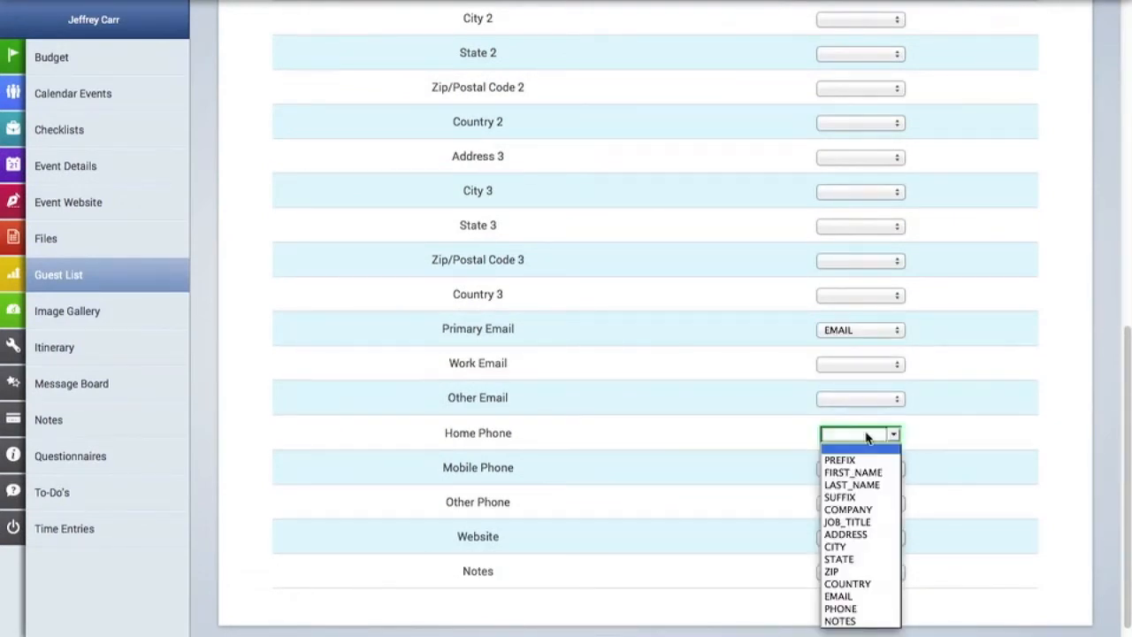
left_click(860, 609)
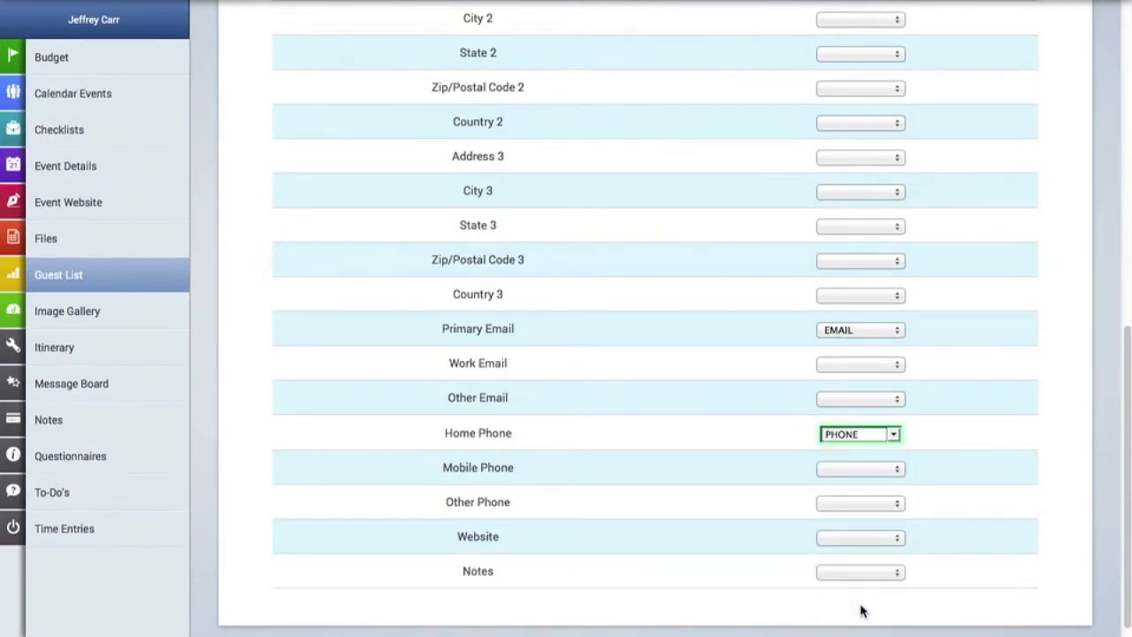
scroll(1049, 466, "up", 7)
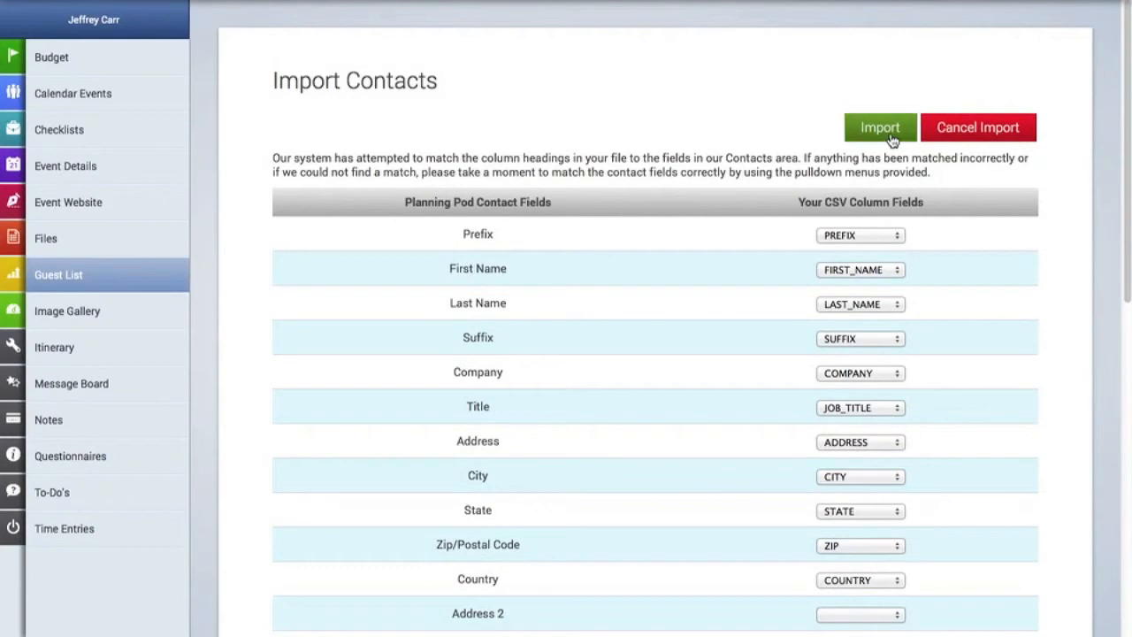
left_click(891, 130)
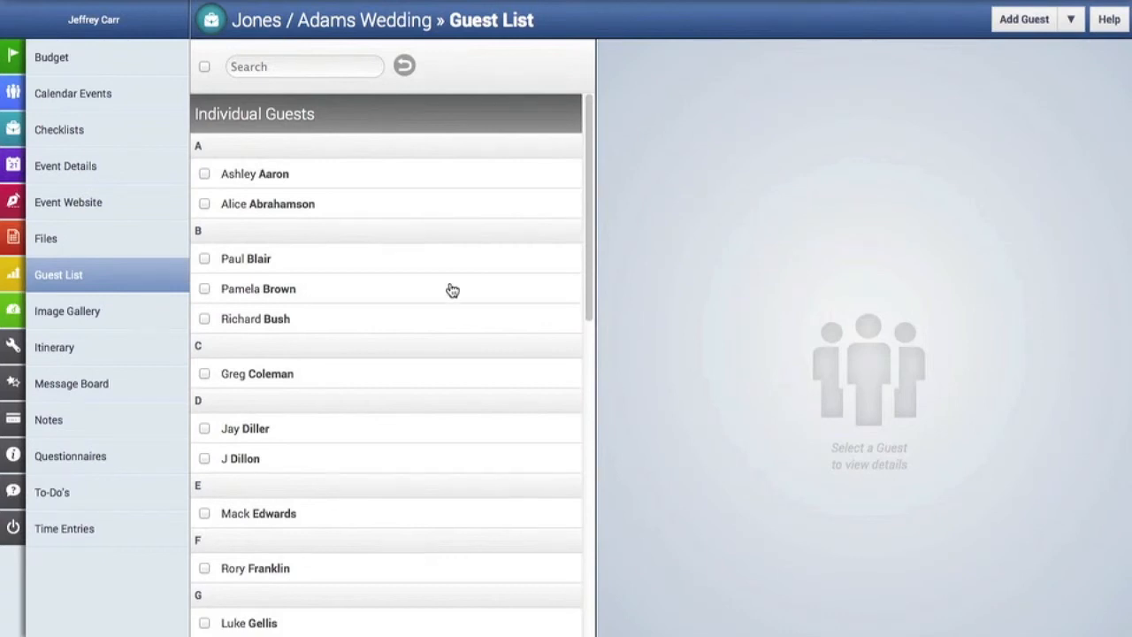
Scroll through the imported guest list and open the first guest's record.
scroll(450, 288, "down", 7)
scroll(450, 288, "down", 1)
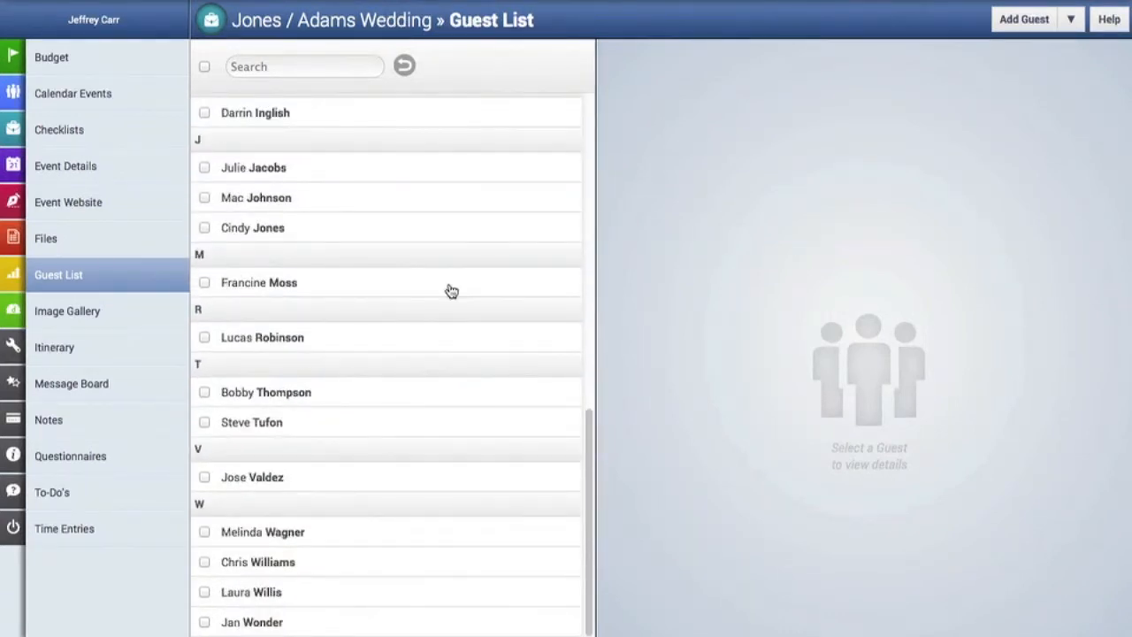
scroll(450, 290, "up", 8)
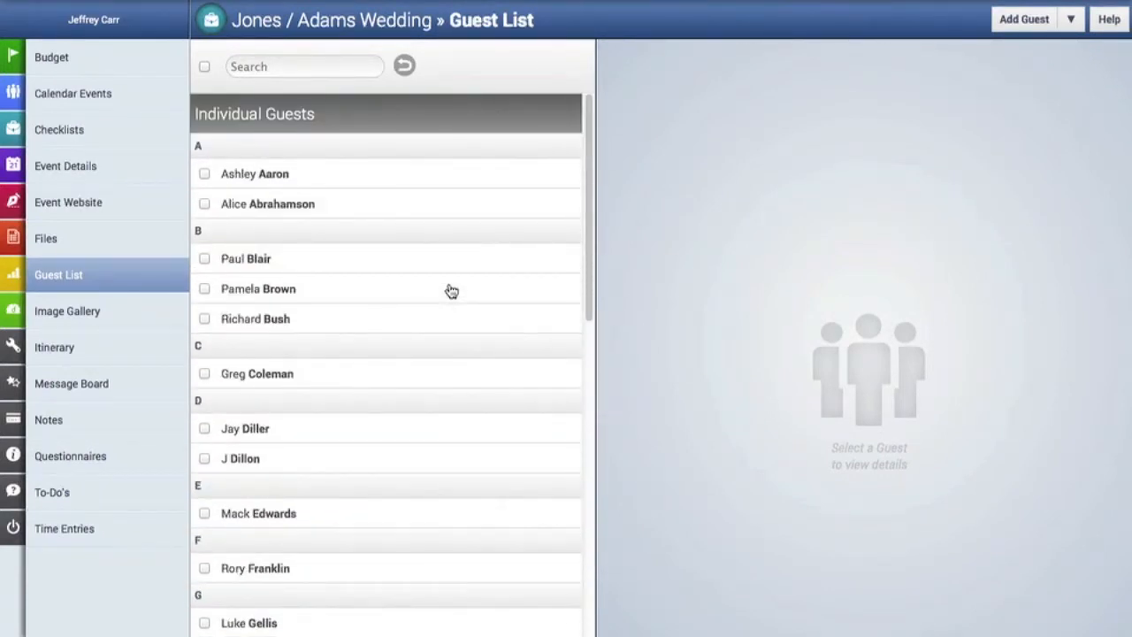
left_click(339, 179)
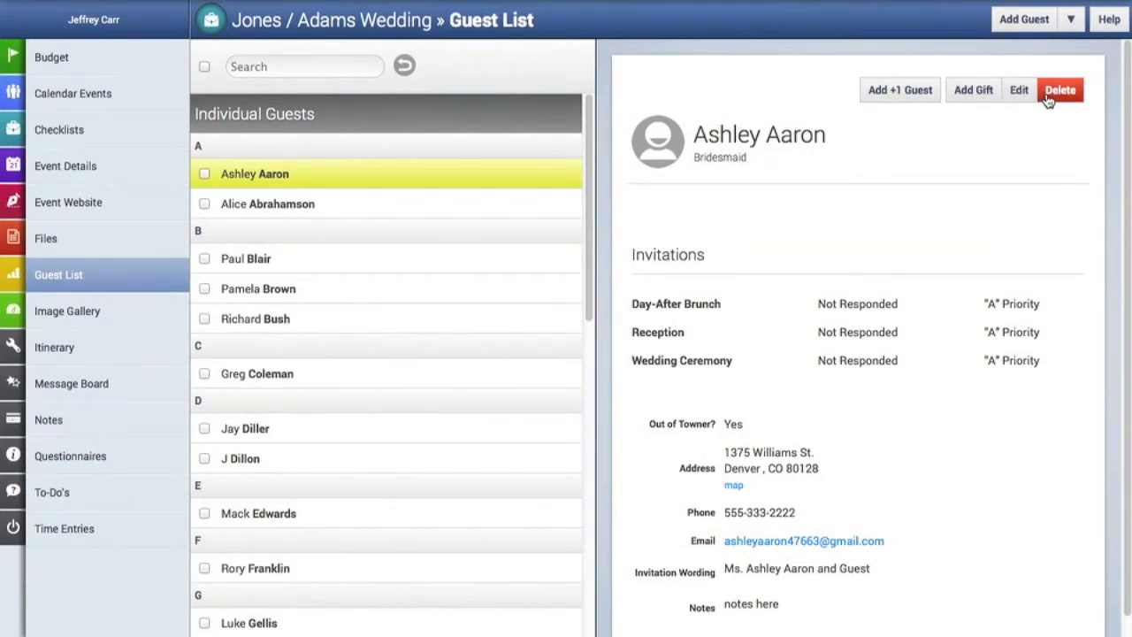
Add a Toaster gift for the Wedding Ceremony with Sent Thank You? set to Yes.
left_click(975, 104)
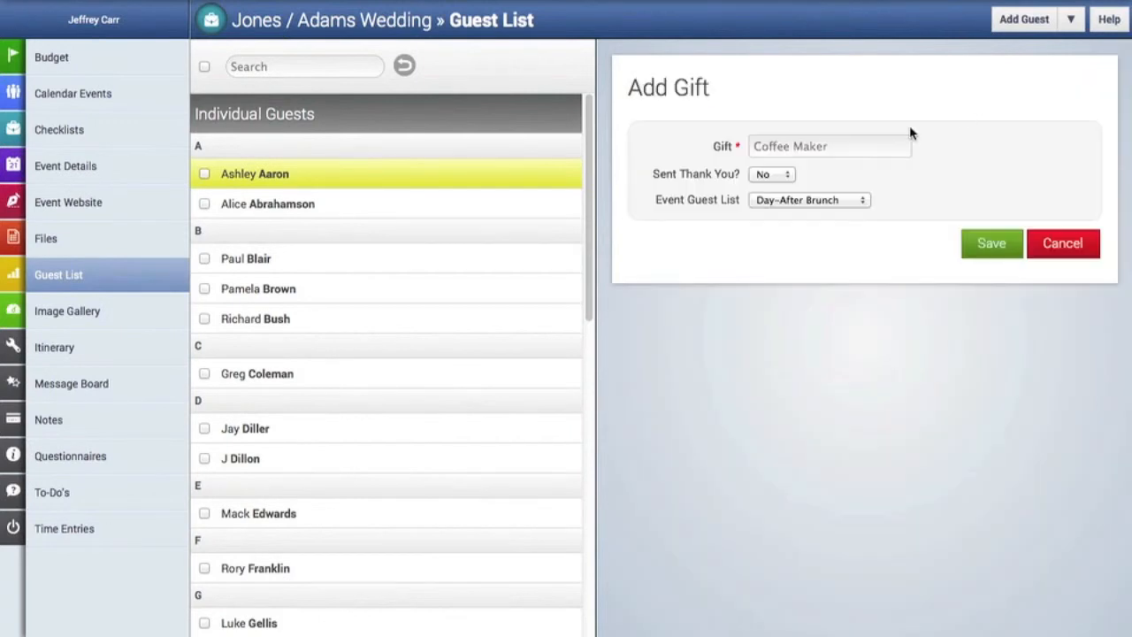
left_click(824, 149)
type("Toaster")
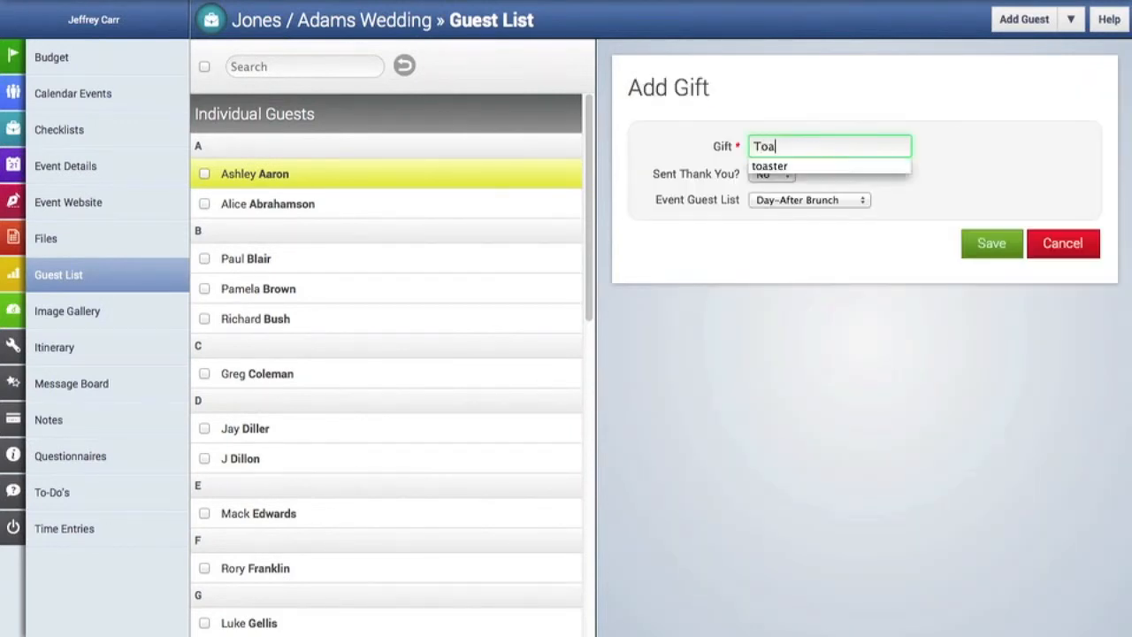
left_click(784, 176)
left_click(766, 207)
left_click(790, 201)
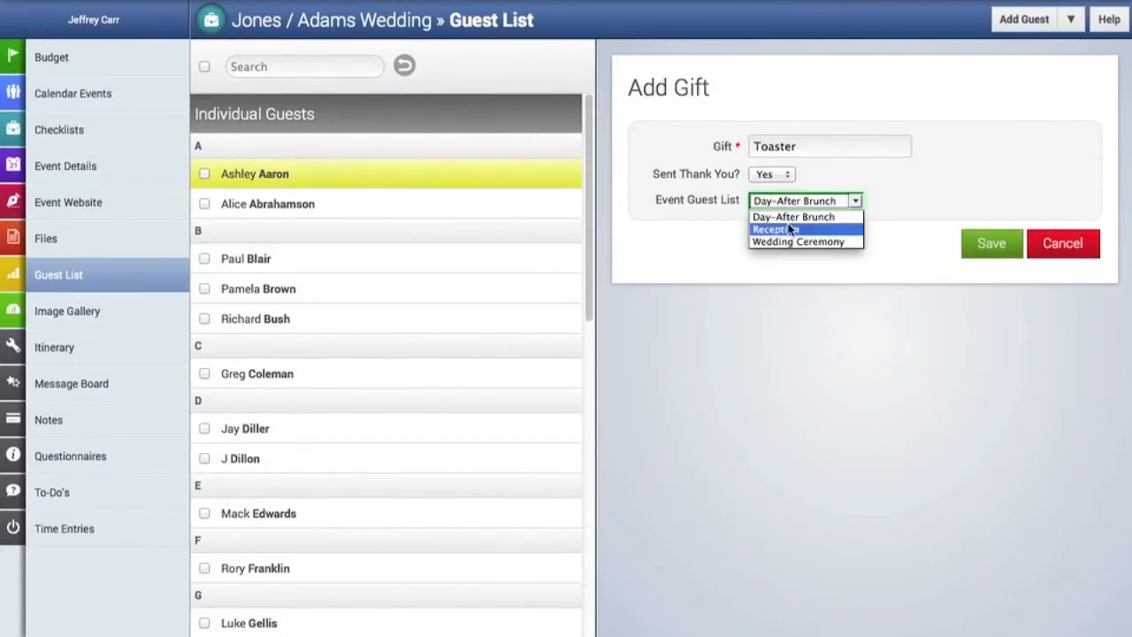
left_click(791, 241)
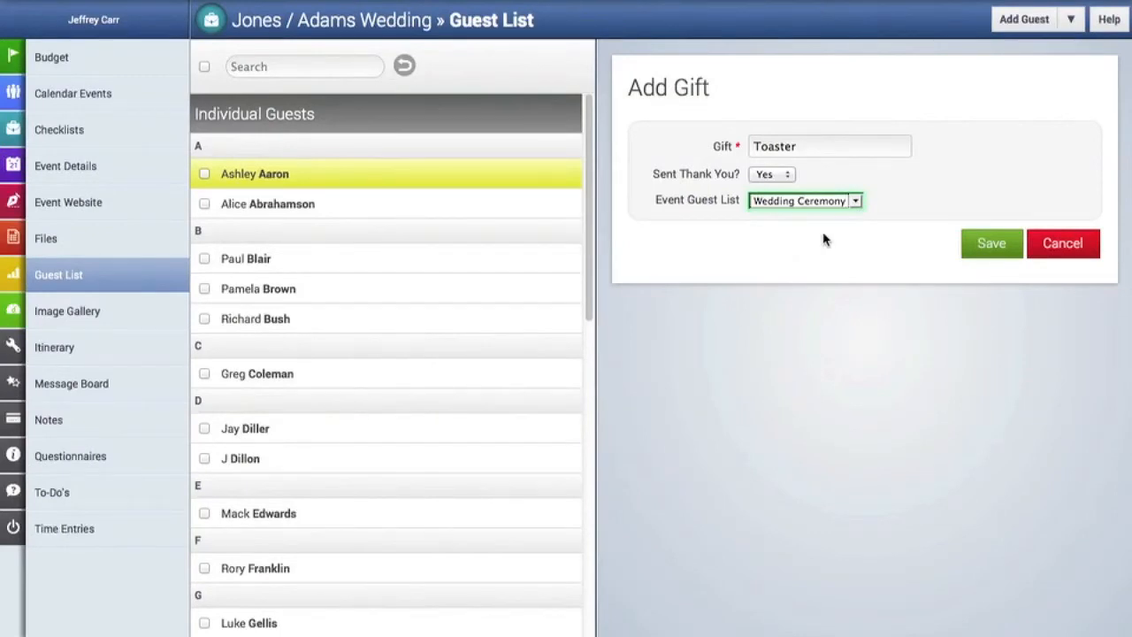
left_click(993, 245)
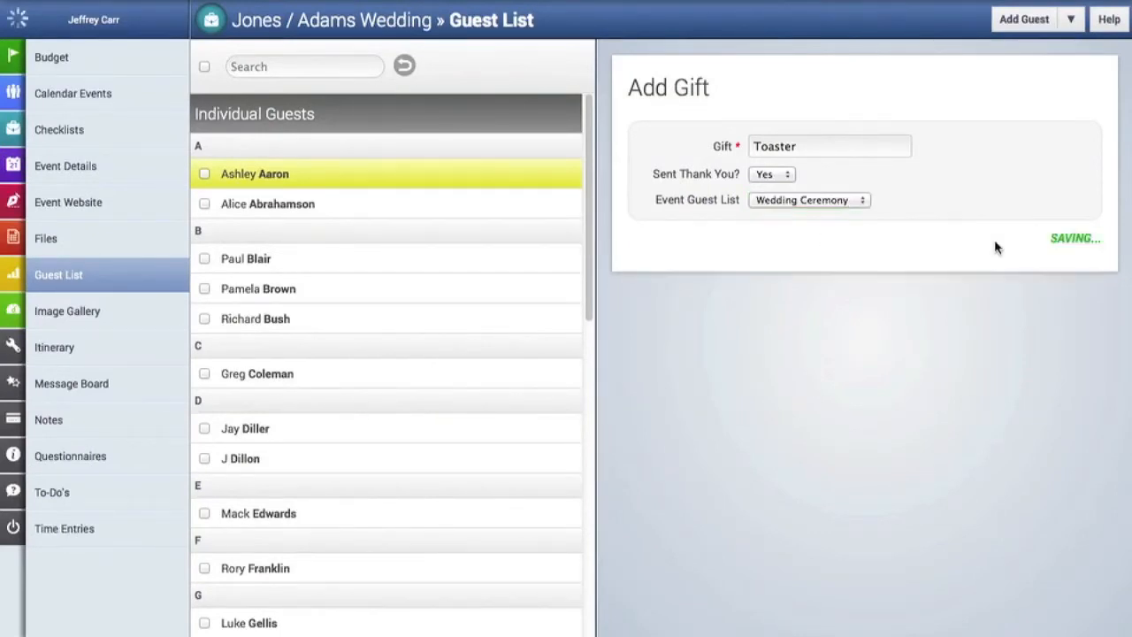
scroll(951, 306, "down", 2)
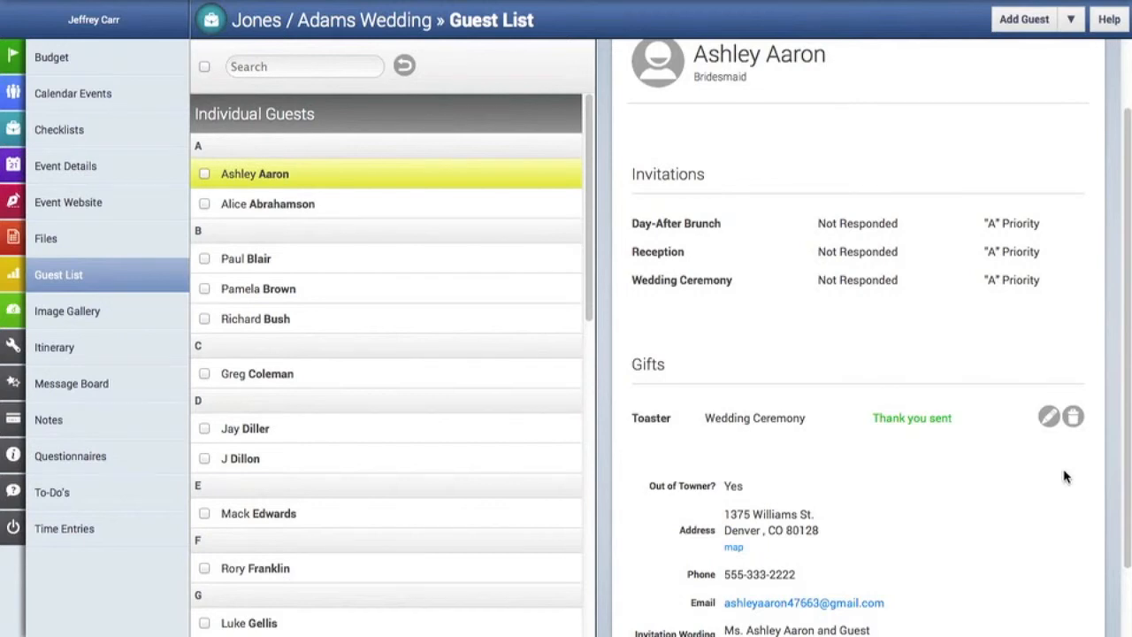
scroll(1064, 476, "up", 1)
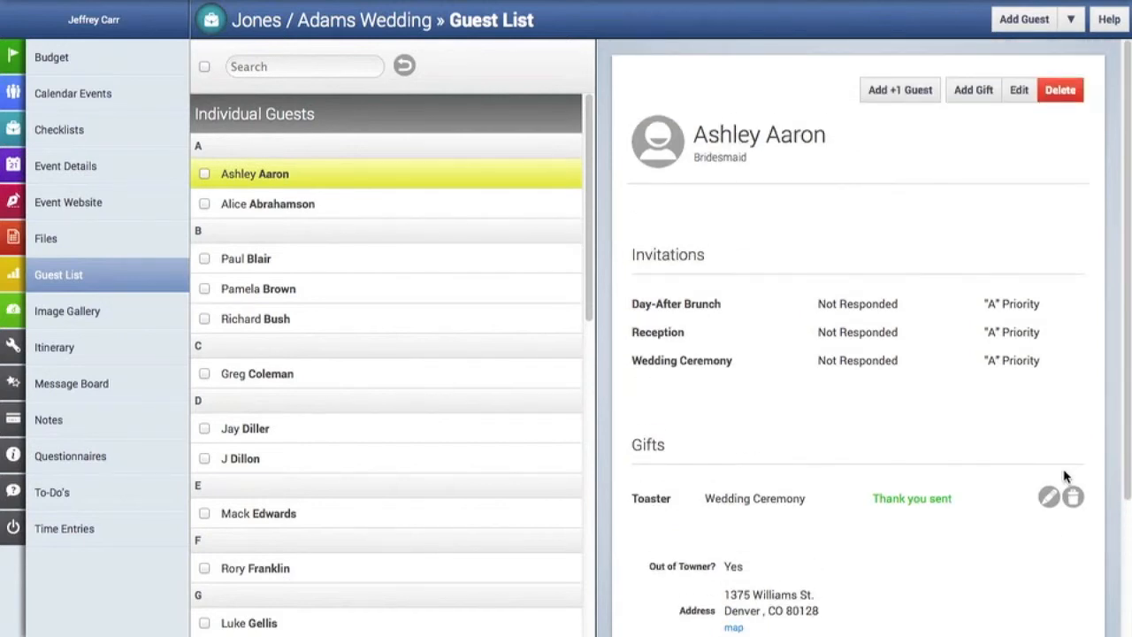
left_click(894, 92)
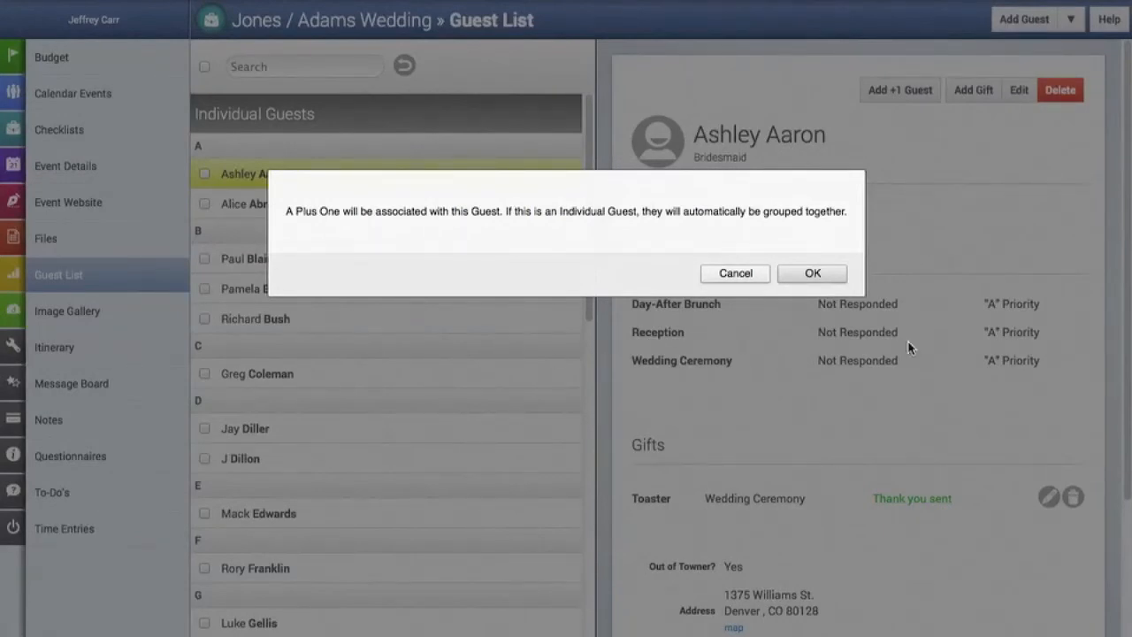
left_click(830, 273)
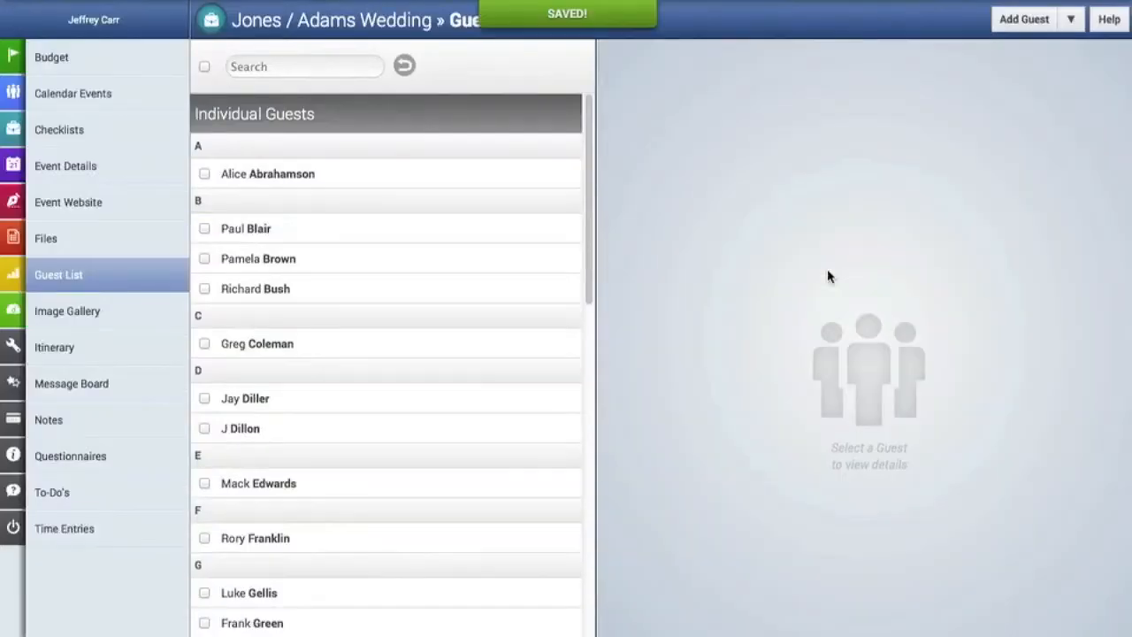
scroll(389, 313, "down", 9)
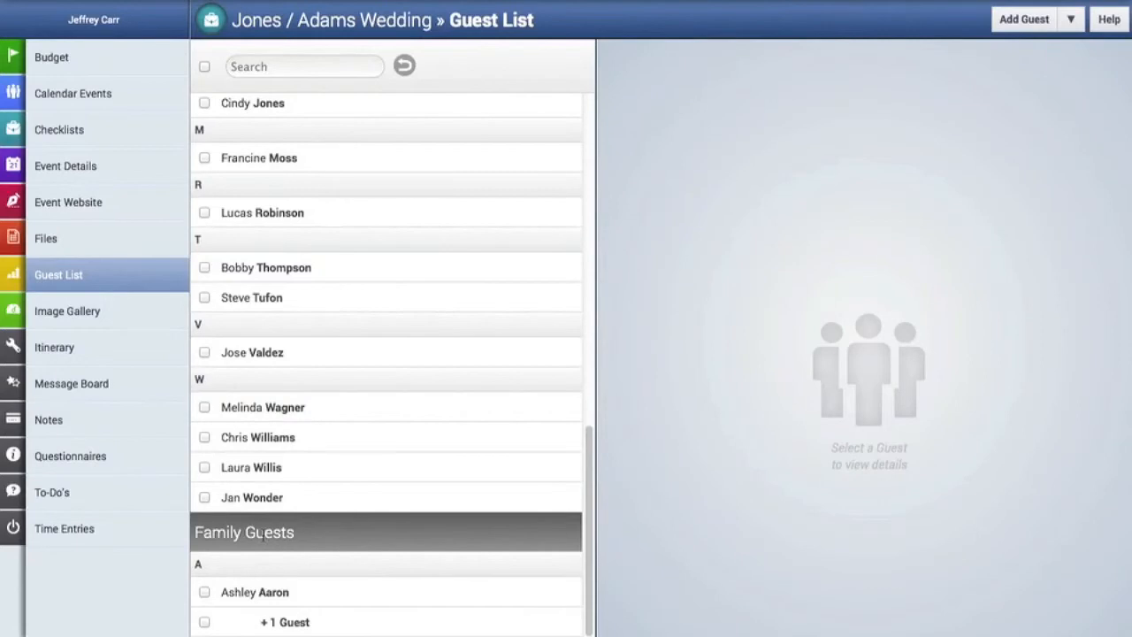
left_click(255, 594)
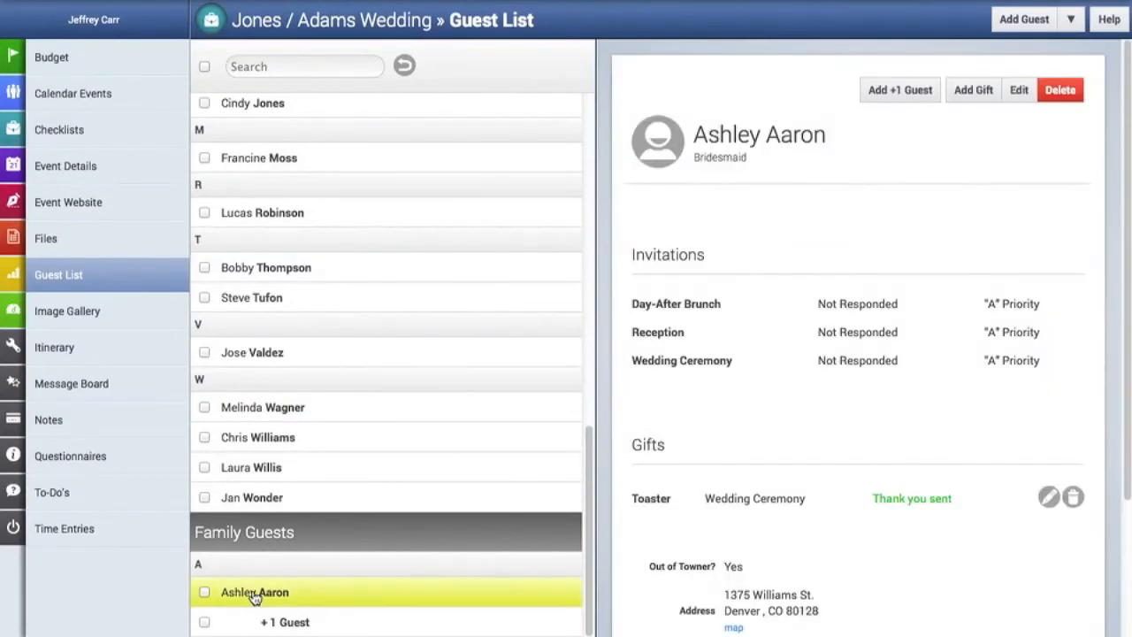
left_click(873, 91)
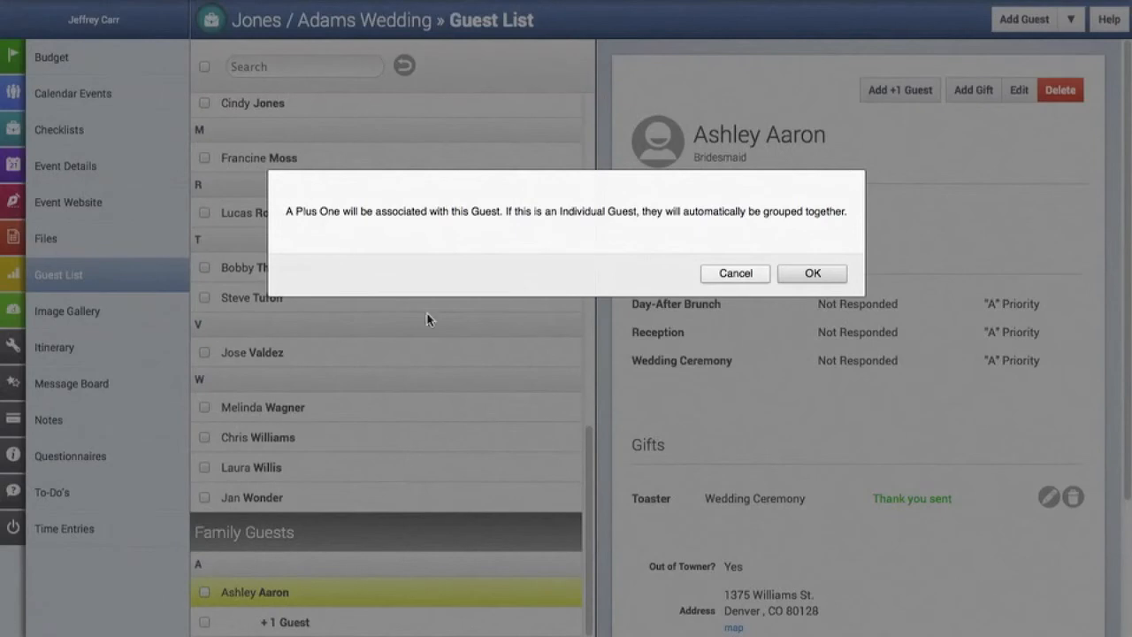
left_click(827, 283)
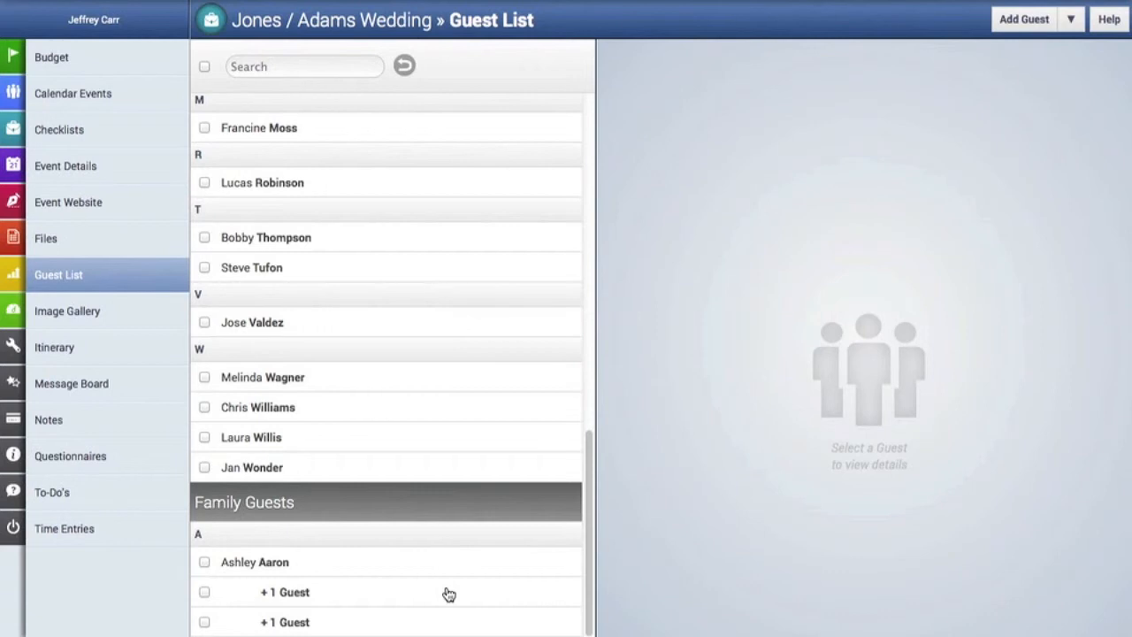
scroll(448, 593, "up", 6)
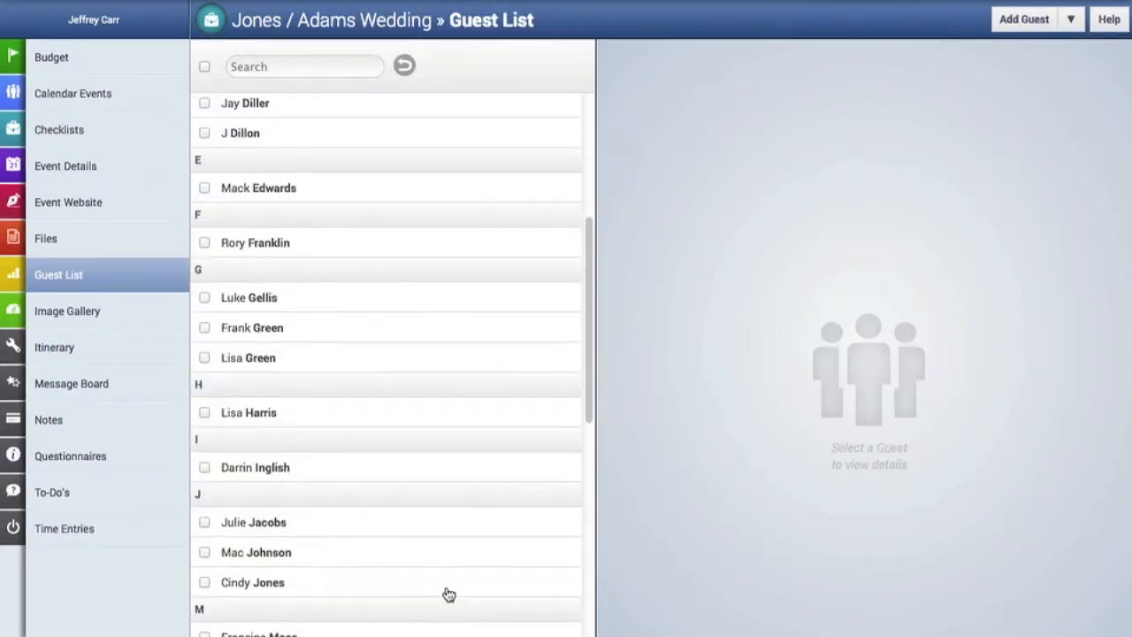
Group three ticked guests as a family, choosing the primary guest and marking the others Sibling and Spouse.
left_click(204, 328)
left_click(204, 358)
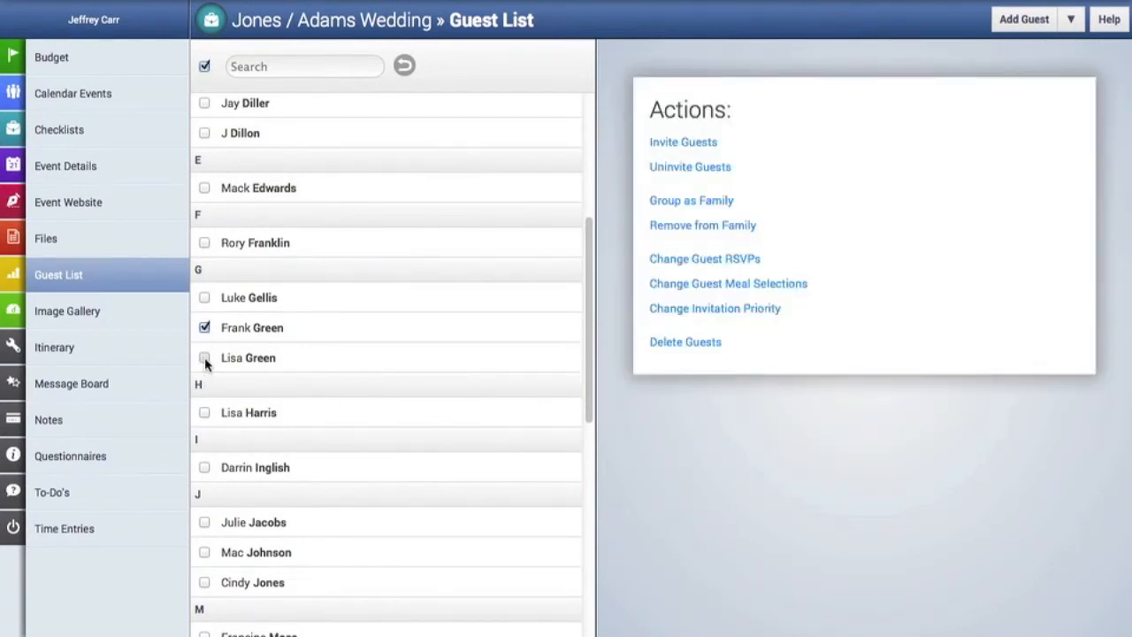
left_click(205, 523)
left_click(719, 204)
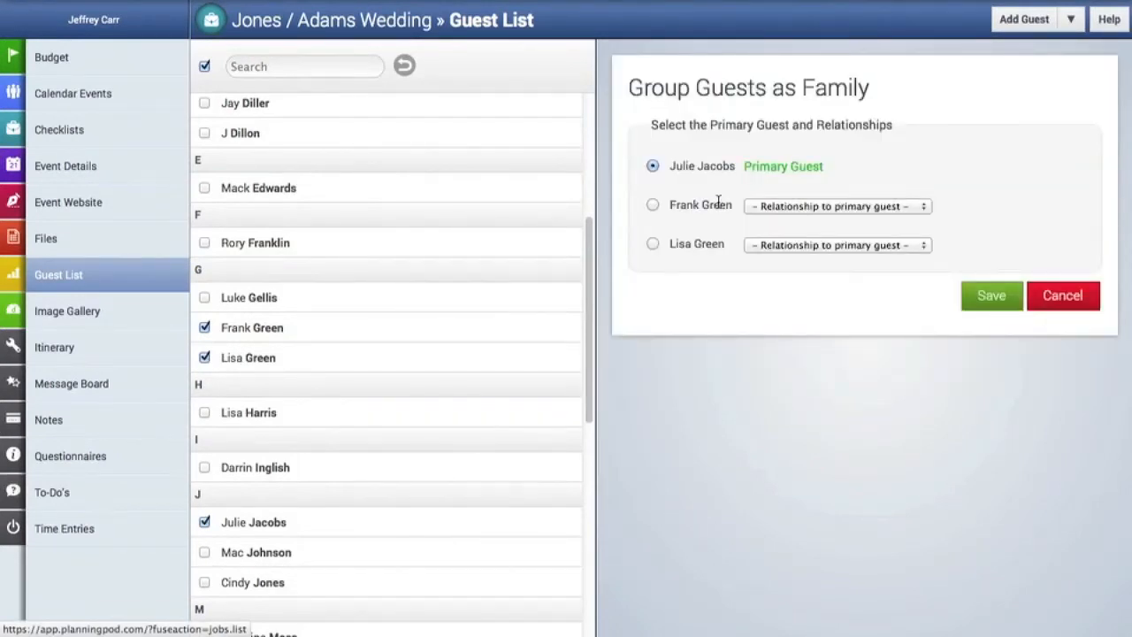
left_click(652, 205)
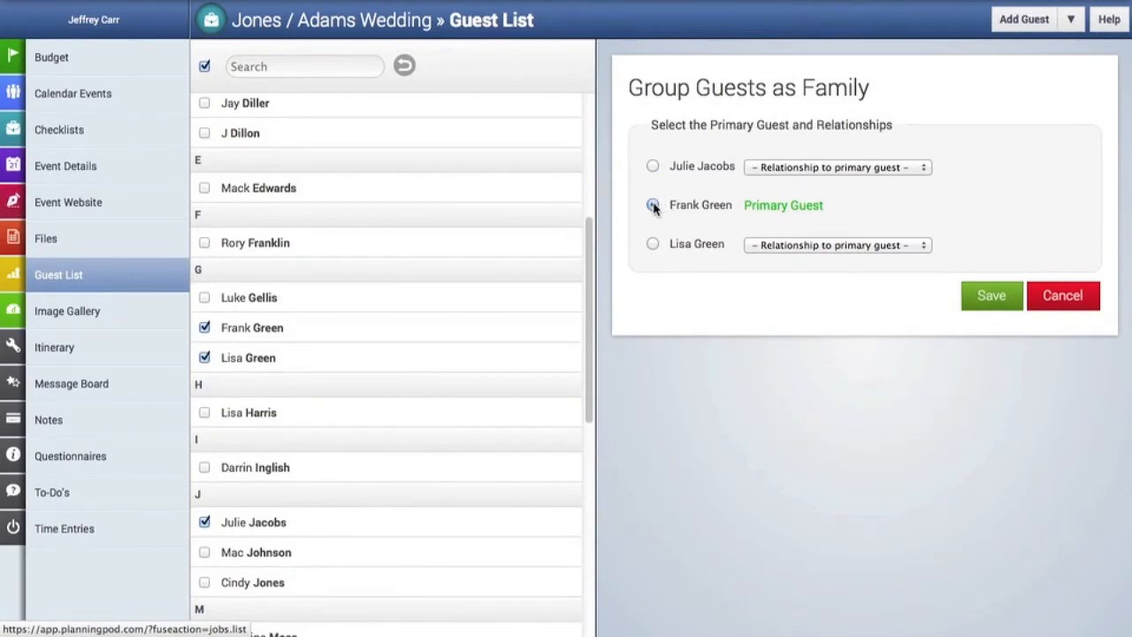
left_click(826, 168)
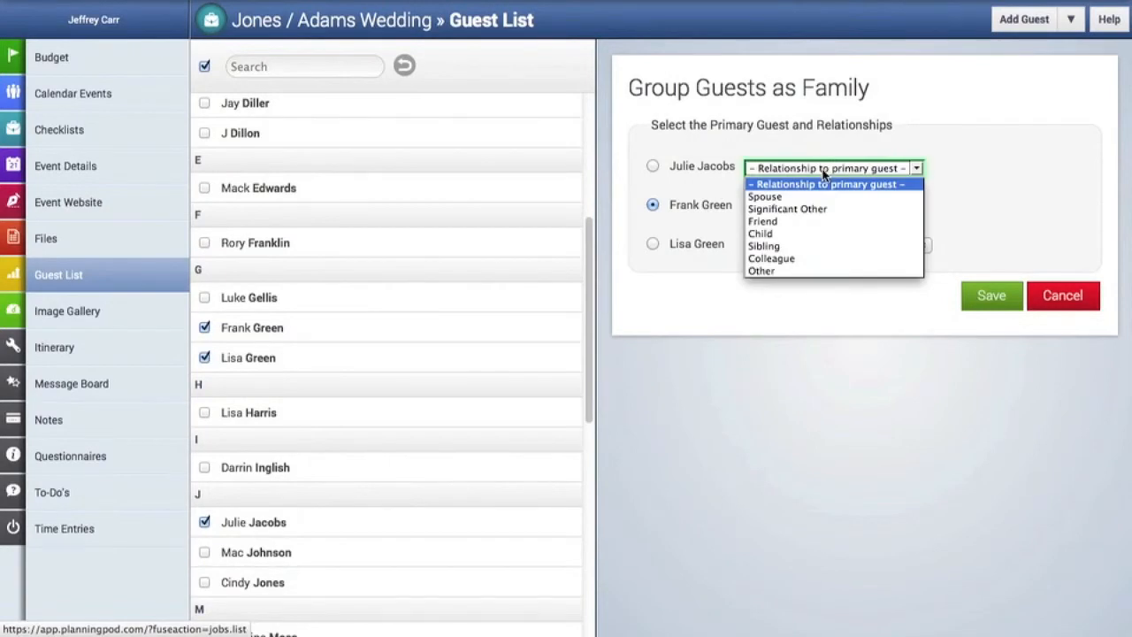
left_click(790, 246)
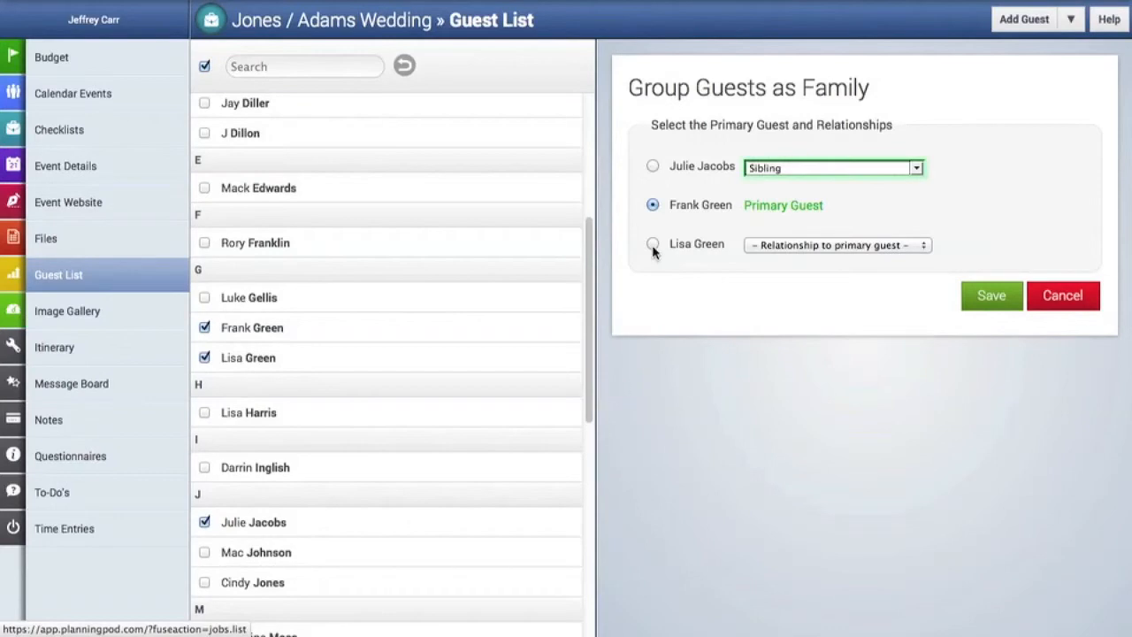
left_click(813, 246)
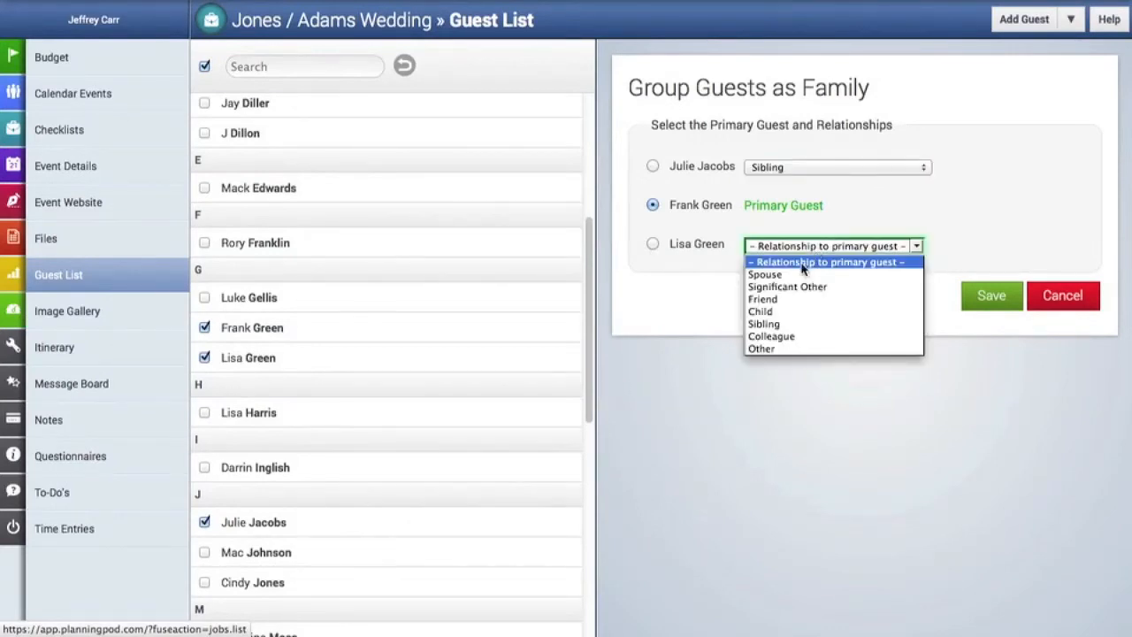
left_click(793, 274)
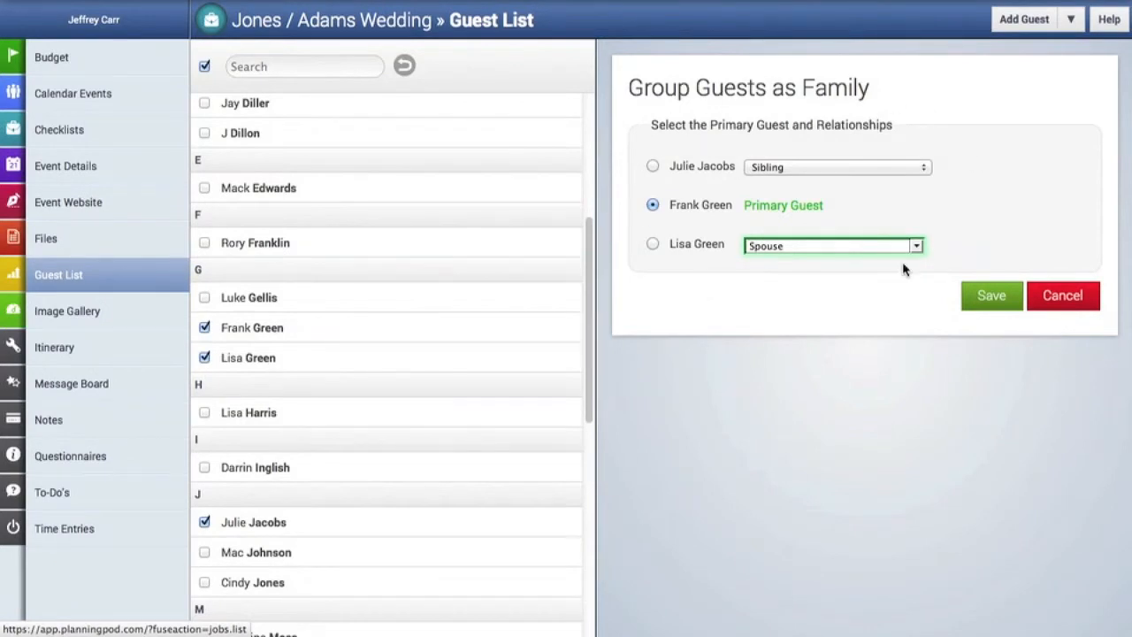
left_click(990, 297)
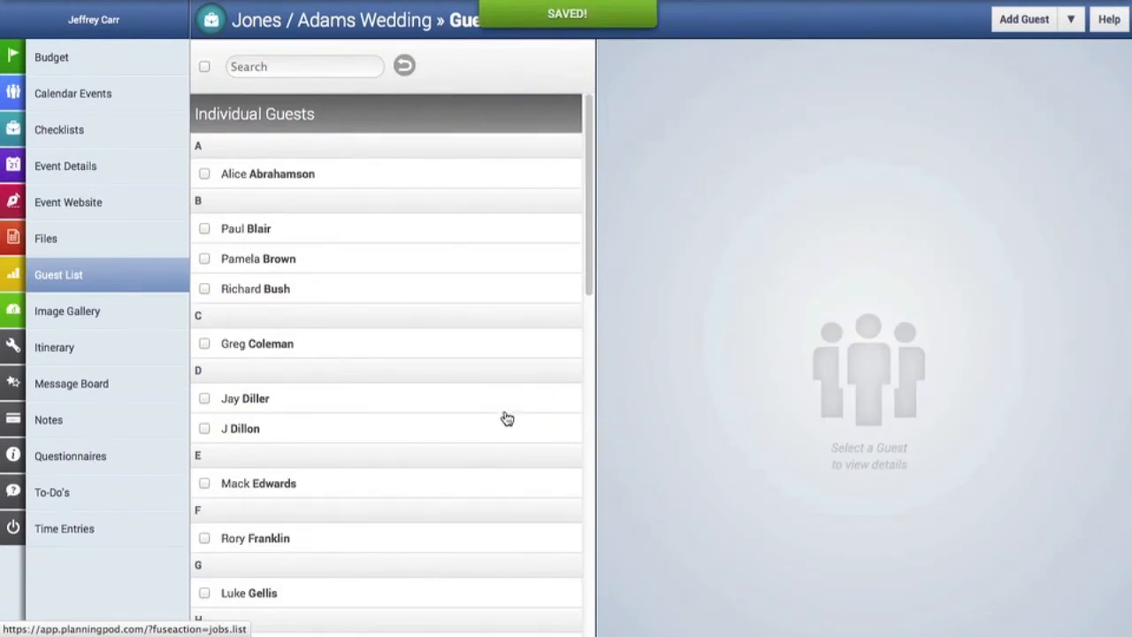
scroll(506, 418, "down", 10)
scroll(507, 417, "down", 2)
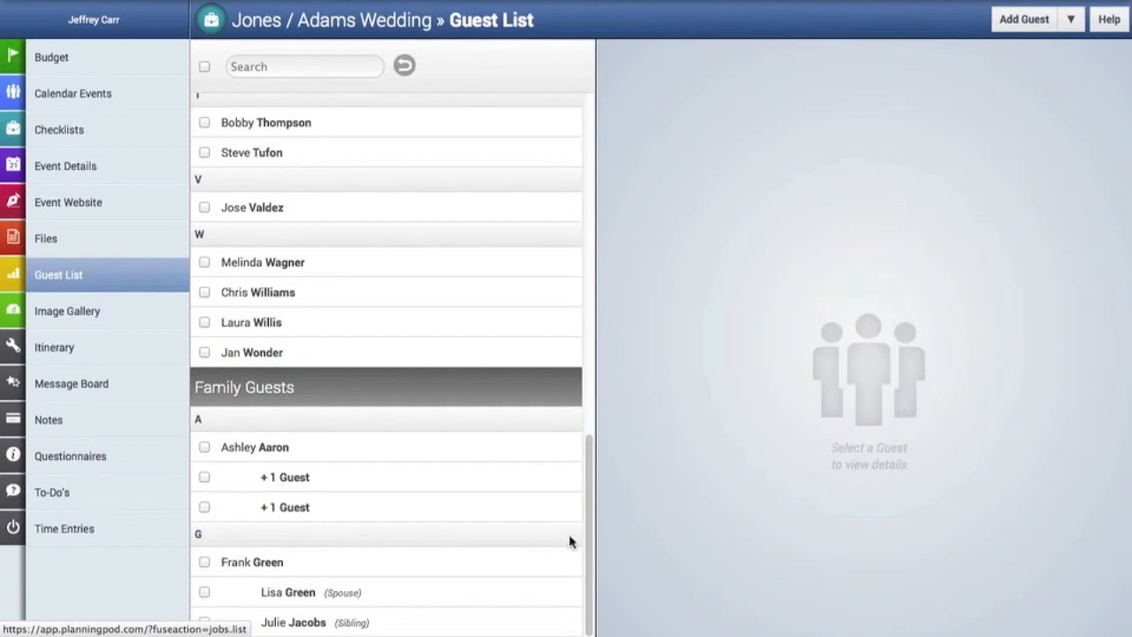
scroll(462, 515, "up", 15)
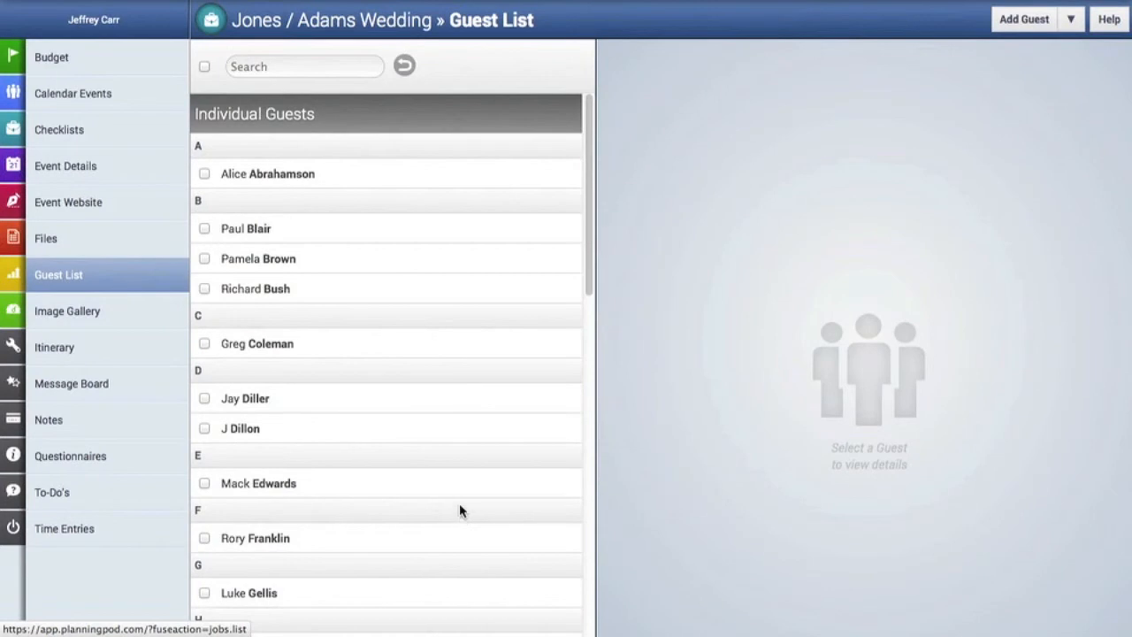
Invite every guest to the Reception, acknowledging the already-invited notice.
left_click(204, 67)
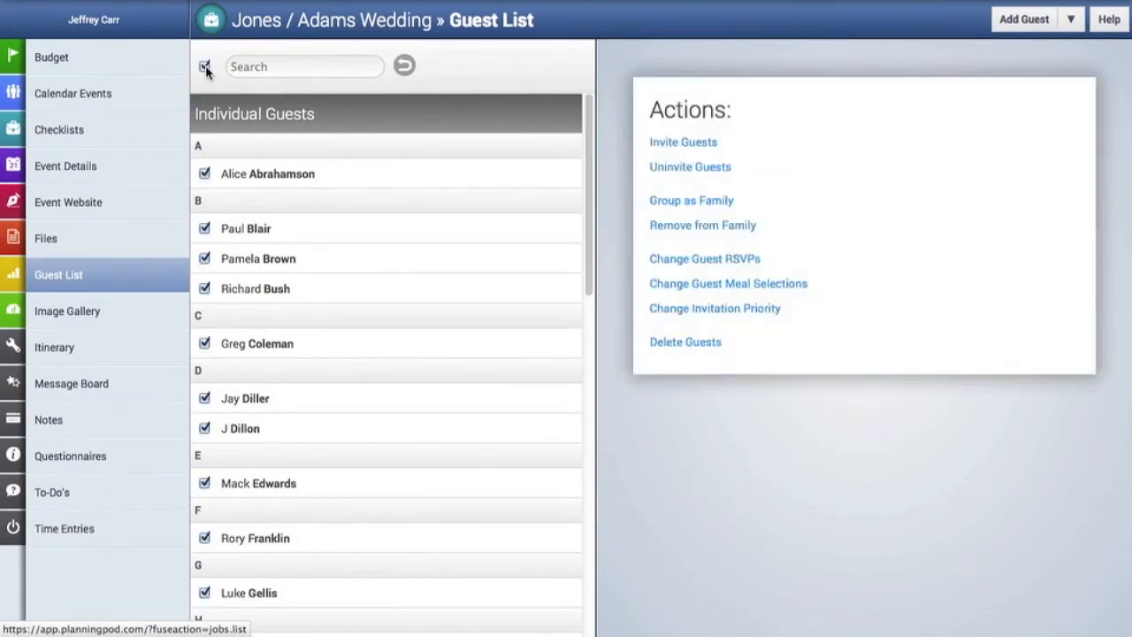
left_click(665, 144)
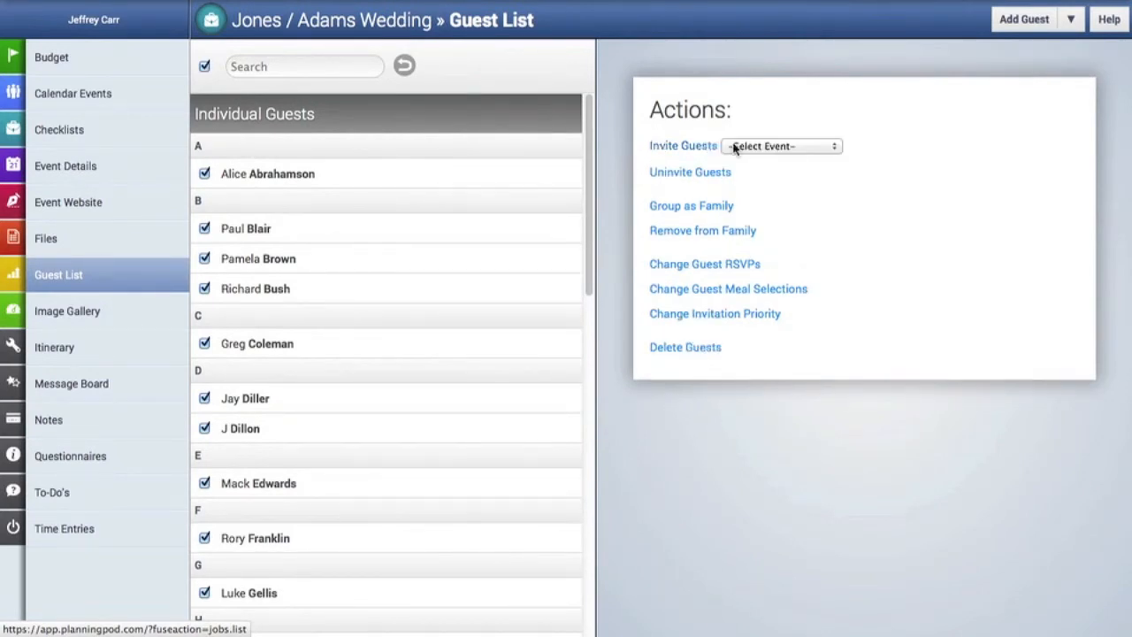
left_click(763, 148)
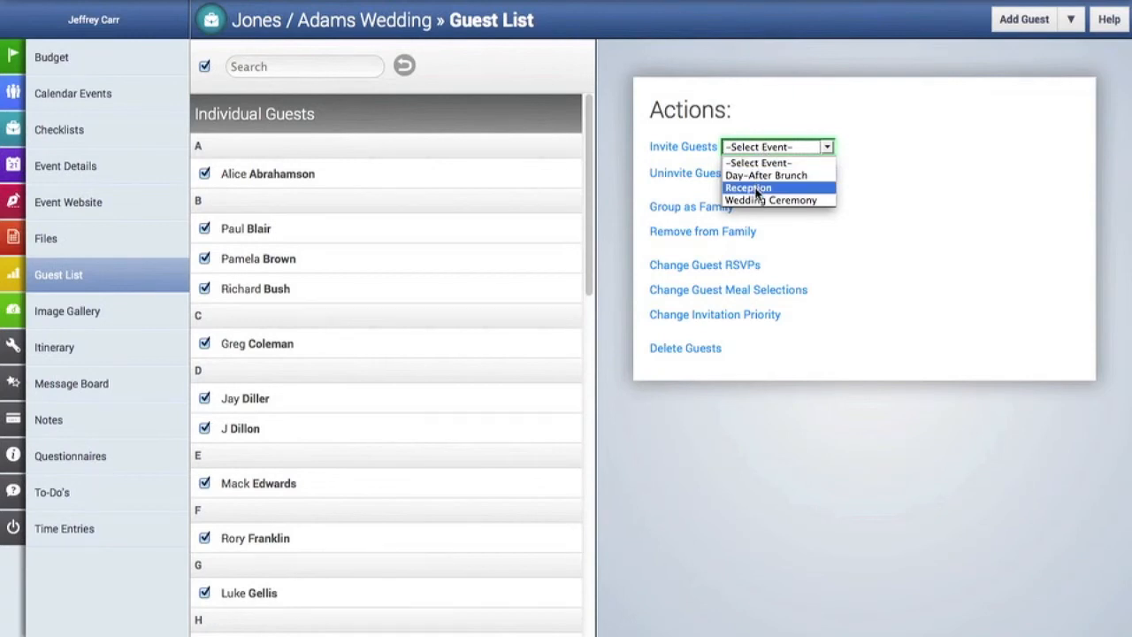
left_click(755, 189)
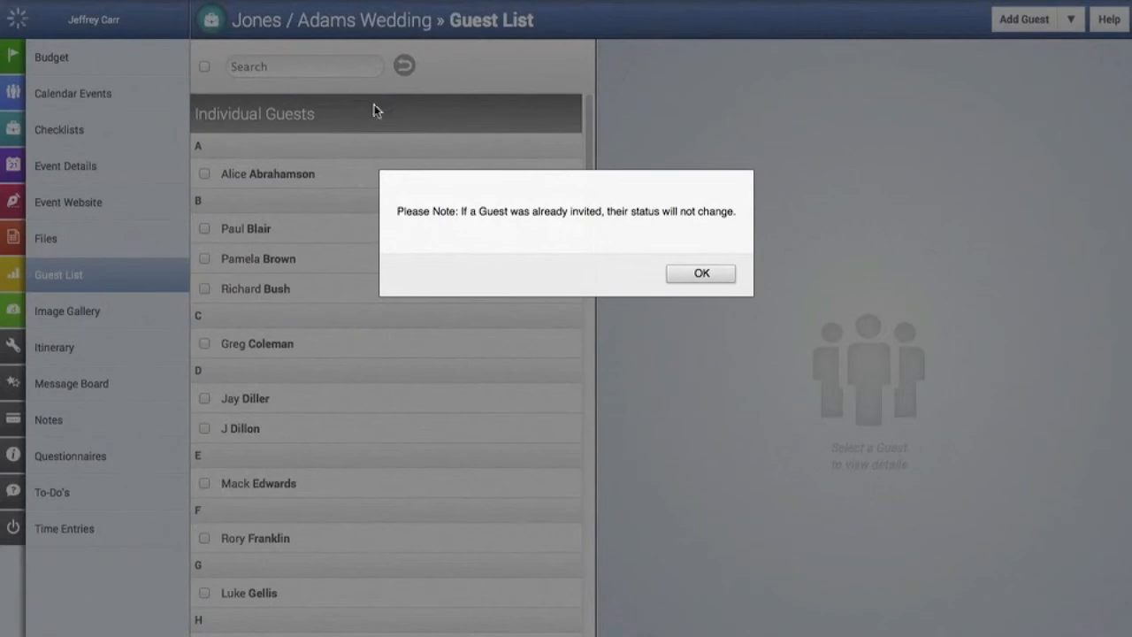
left_click(714, 275)
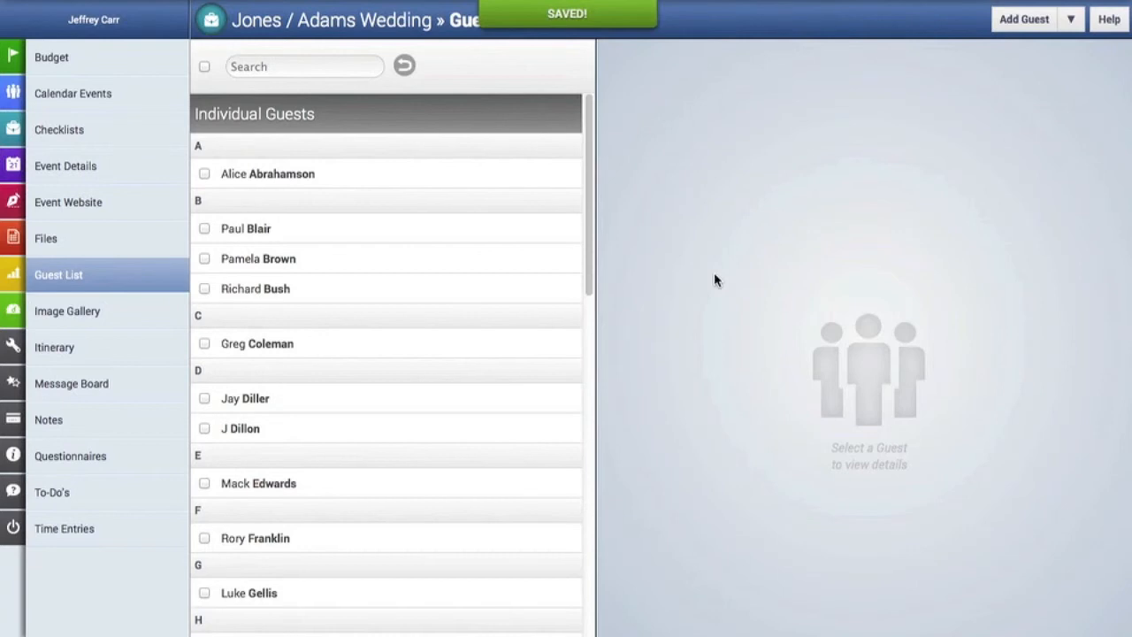
Select all guests again, then untick nine guests to leave them out.
left_click(204, 68)
scroll(213, 380, "down", 1)
left_click(204, 295)
left_click(205, 240)
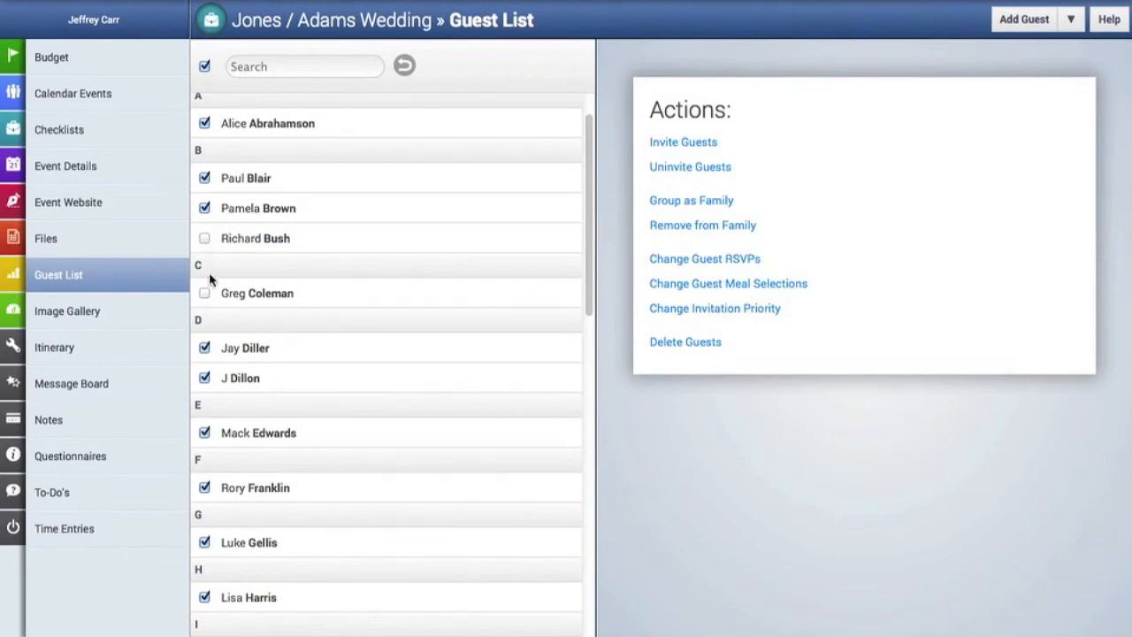
left_click(204, 541)
scroll(205, 541, "down", 5)
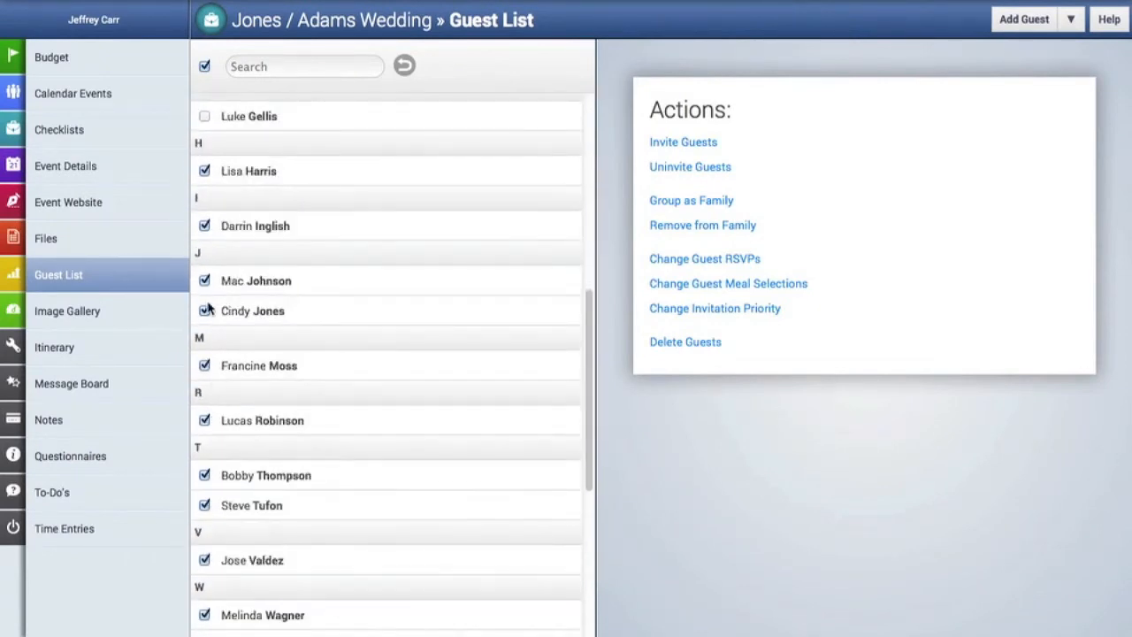
left_click(204, 280)
left_click(204, 365)
left_click(204, 475)
left_click(204, 505)
scroll(205, 512, "down", 1)
scroll(206, 495, "down", 3)
left_click(205, 370)
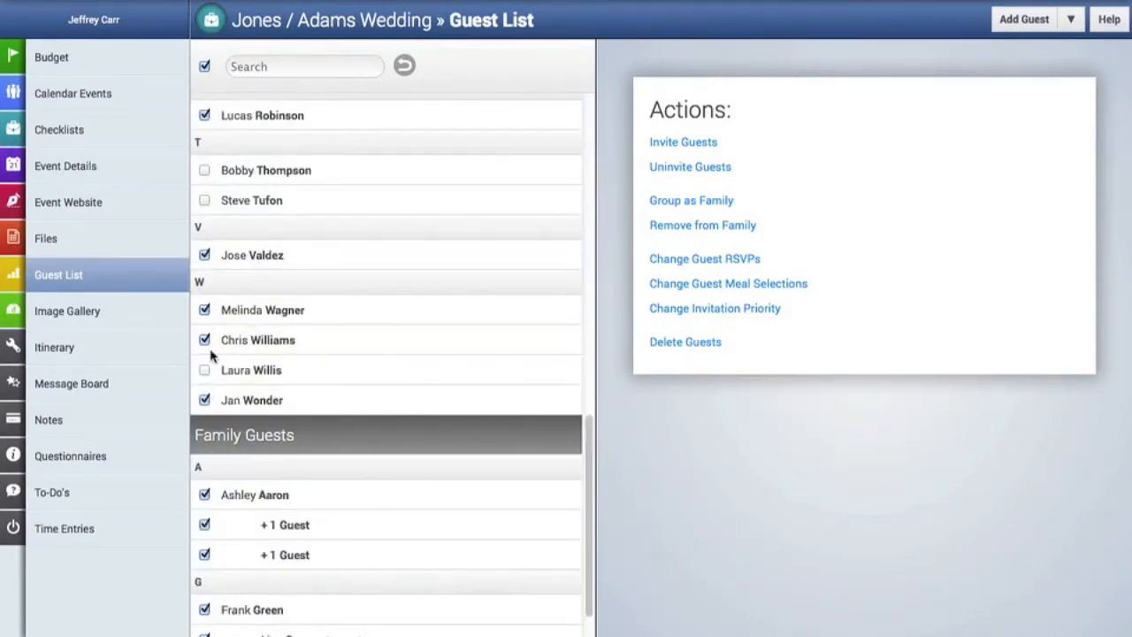
left_click(204, 340)
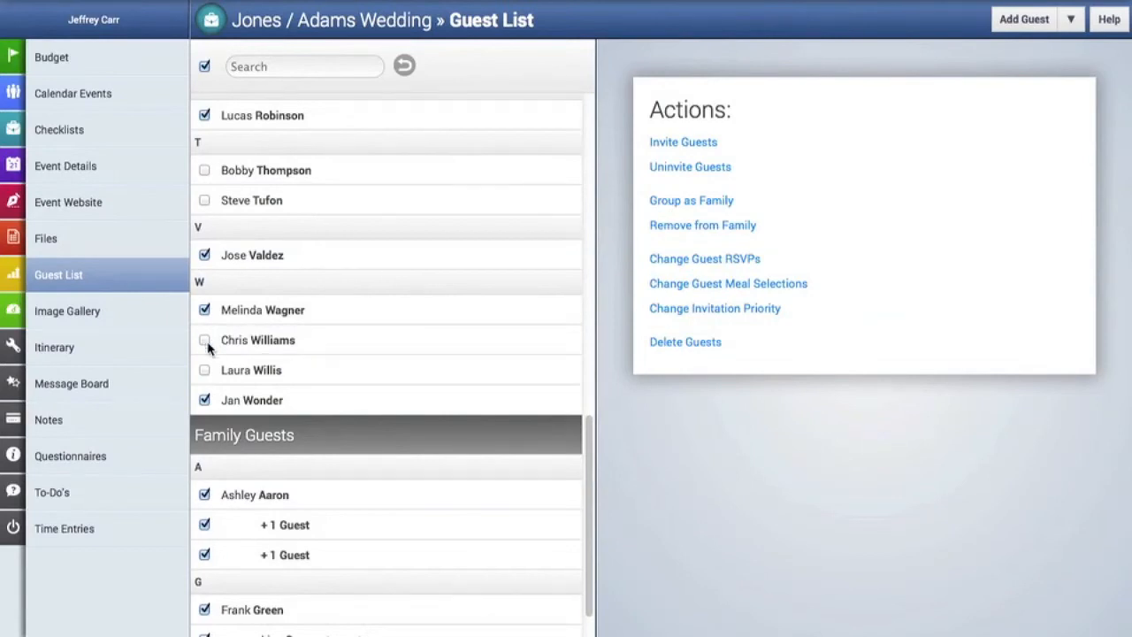
Invite the remaining selection to the Wedding Ceremony and start ticking guests for the Brunch.
left_click(712, 148)
left_click(754, 150)
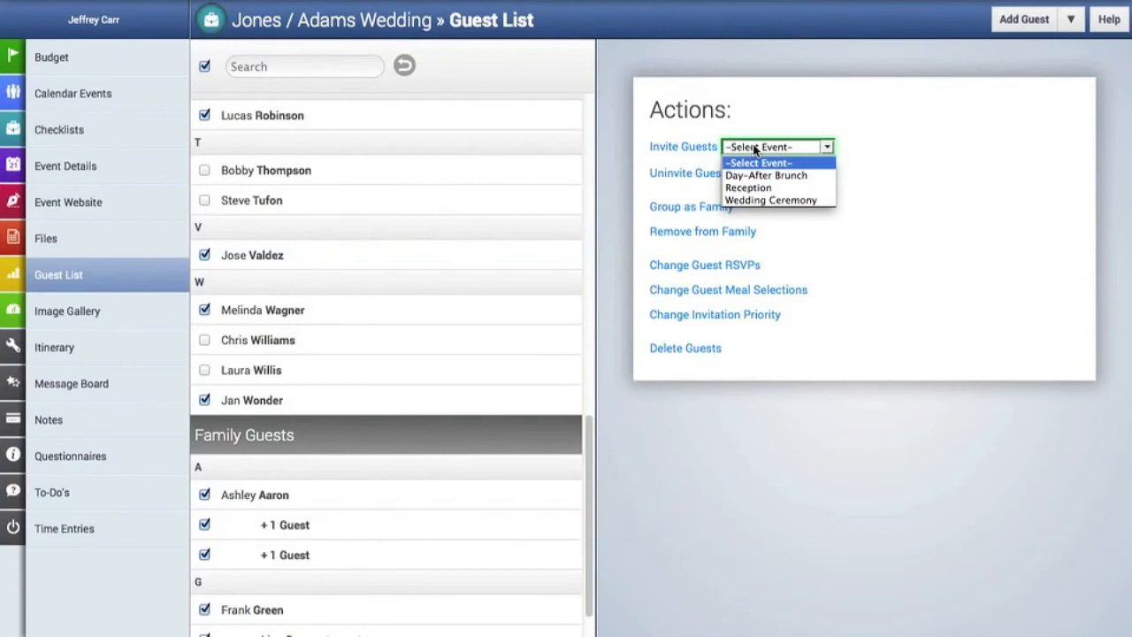
left_click(767, 201)
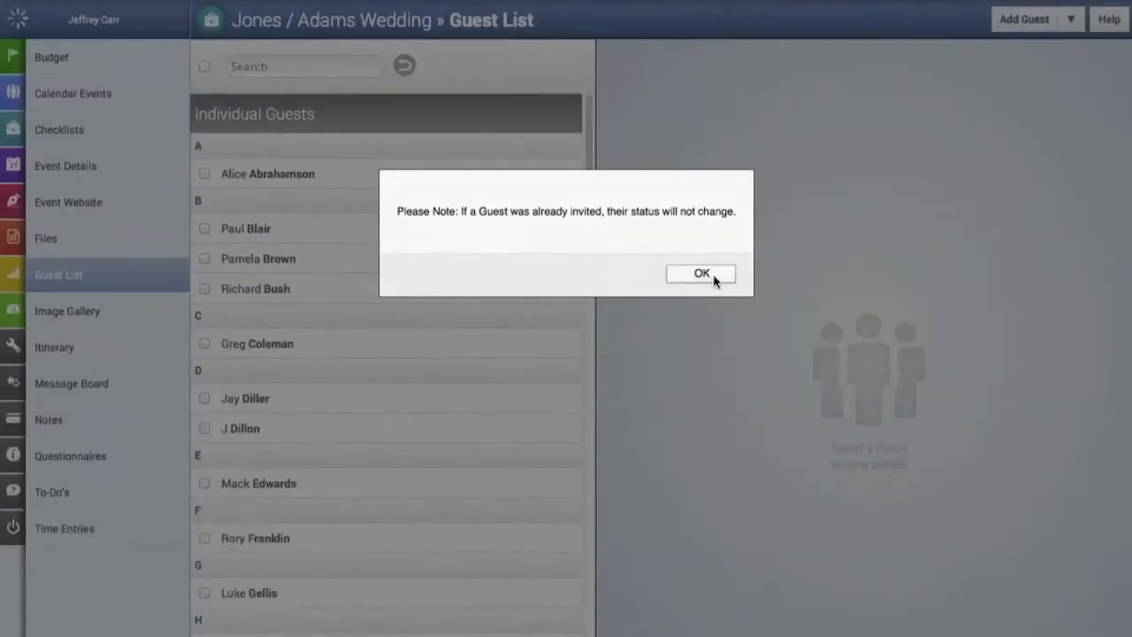
left_click(701, 274)
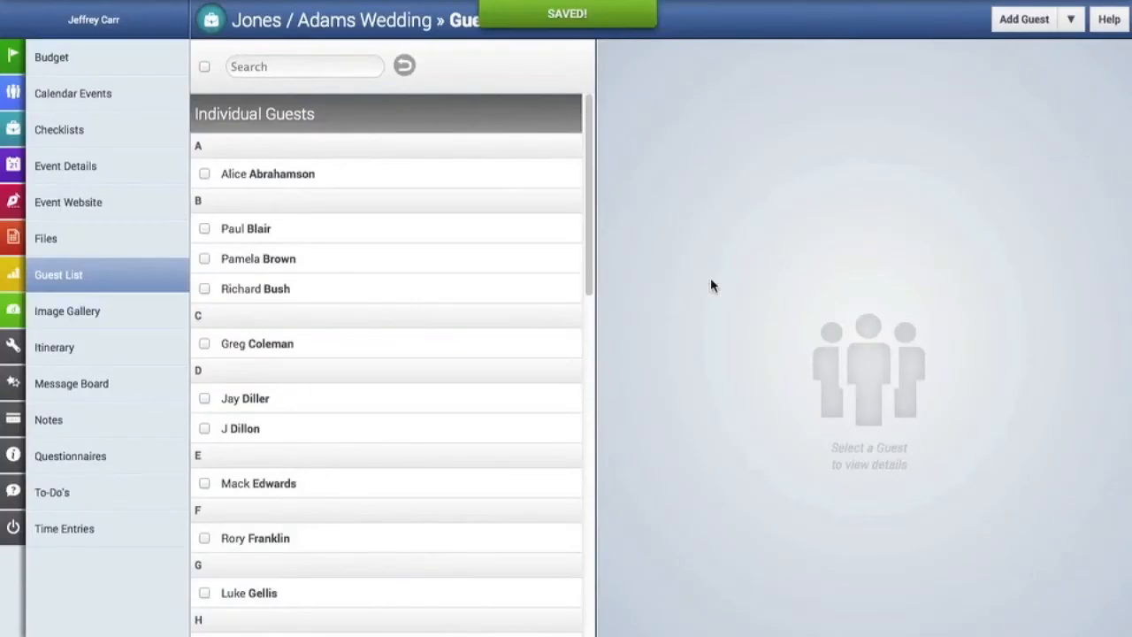
left_click(204, 174)
left_click(204, 228)
Add another guest and the family's two +1 Guests, then invite the selection to the Day-After Brunch.
left_click(204, 398)
scroll(205, 428, "down", 10)
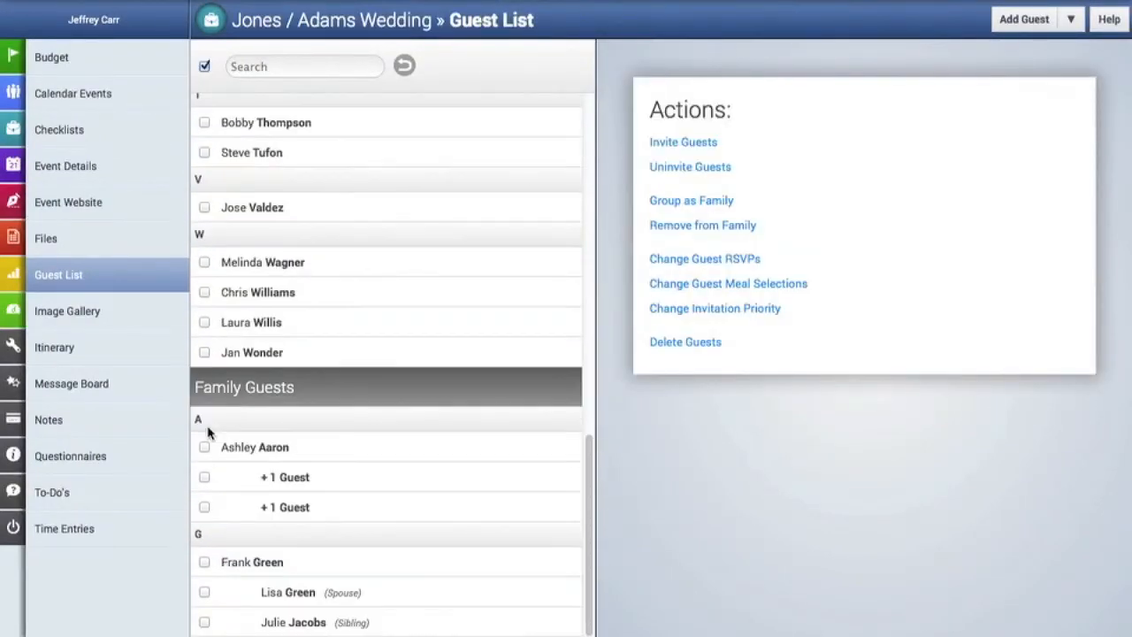
left_click(205, 477)
left_click(204, 507)
left_click(687, 144)
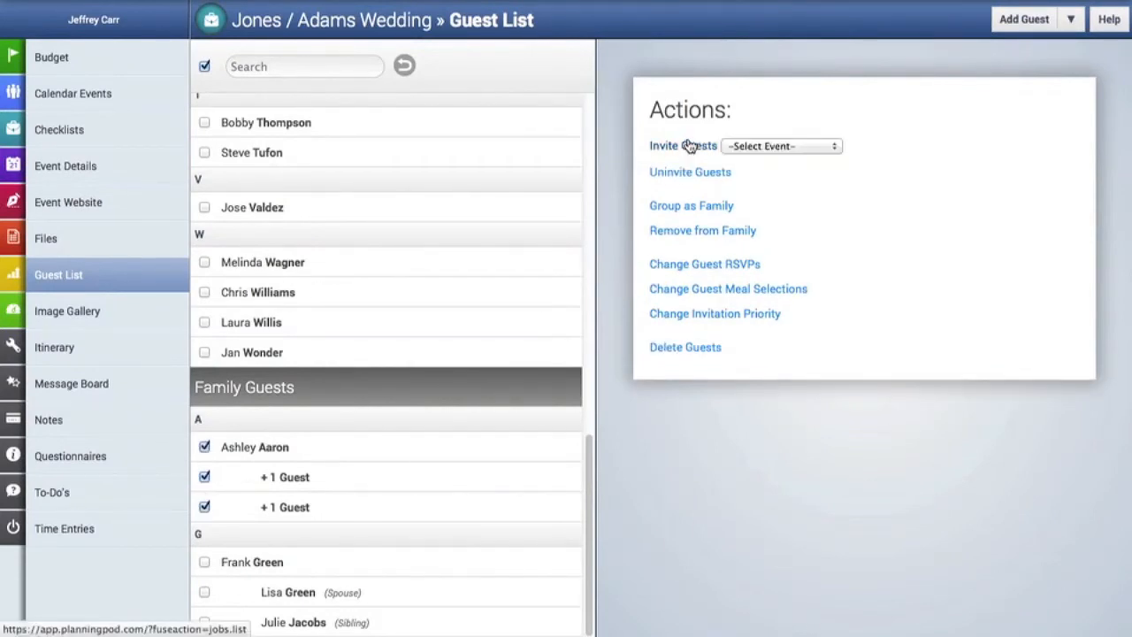
left_click(757, 146)
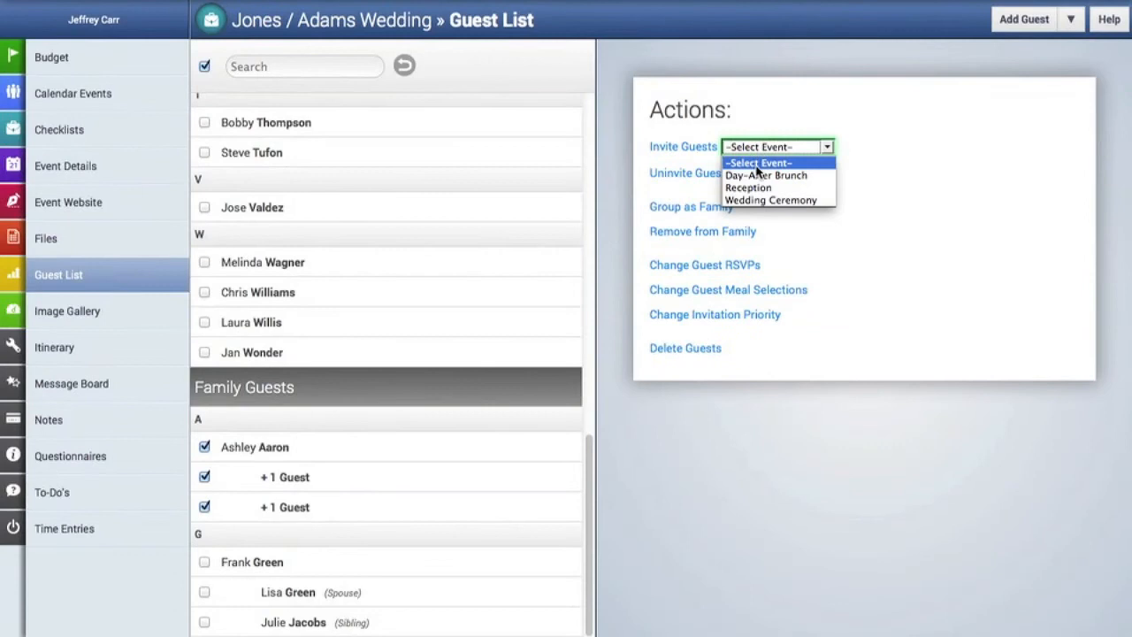
left_click(756, 176)
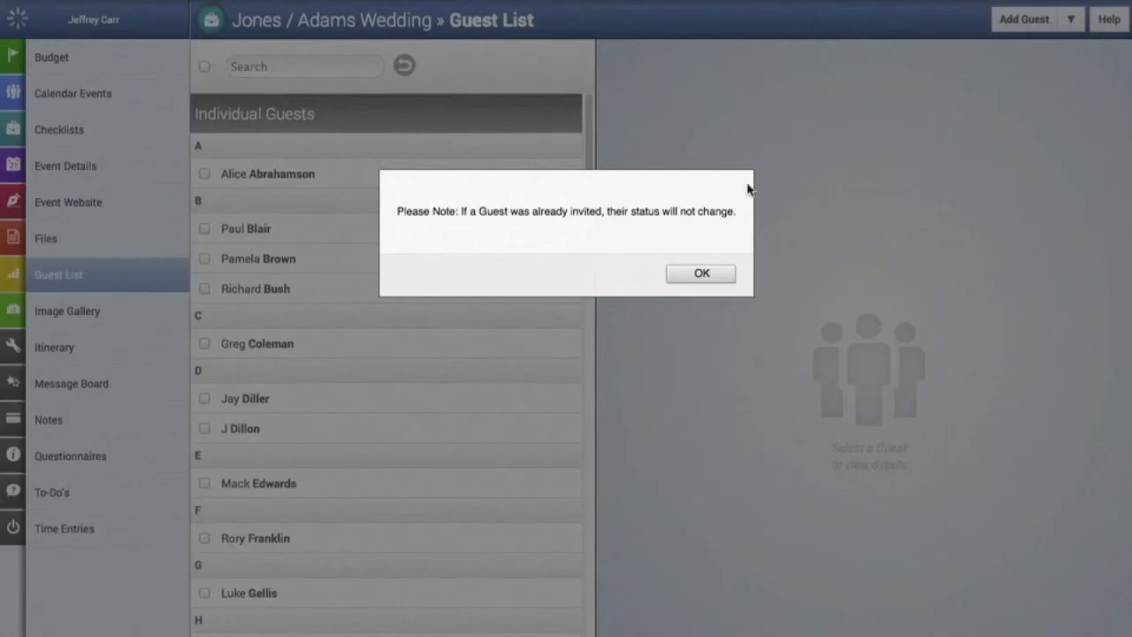
left_click(710, 277)
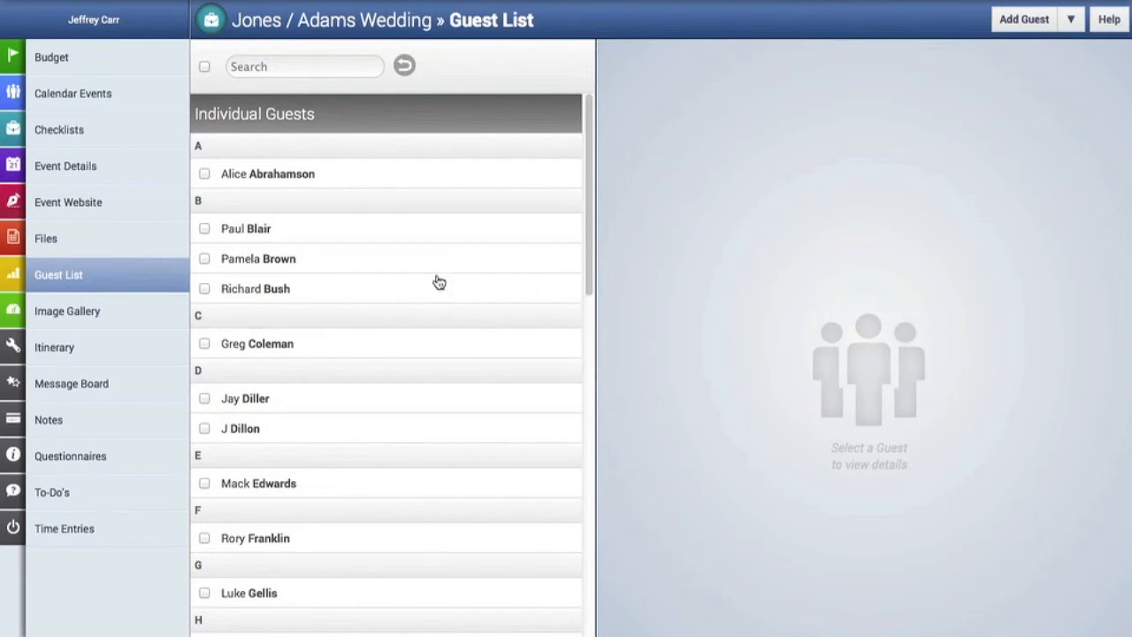
Change the RSVP of four ticked guests to Attending, leaving uninvited guests unchanged.
left_click(204, 229)
left_click(204, 259)
left_click(204, 289)
left_click(204, 344)
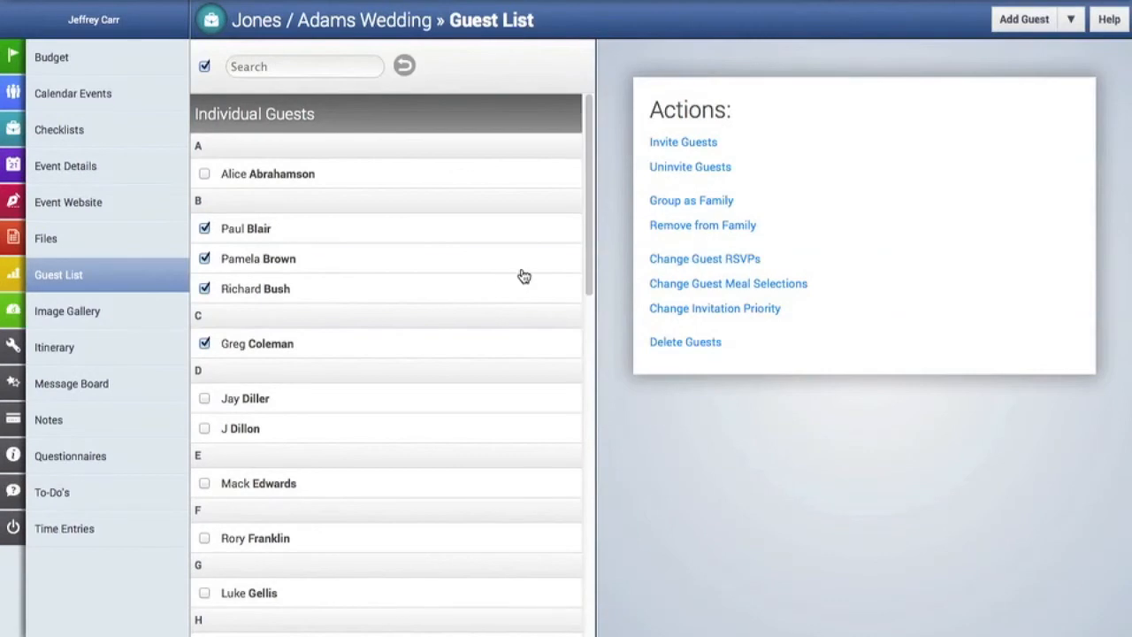
left_click(661, 265)
left_click(806, 265)
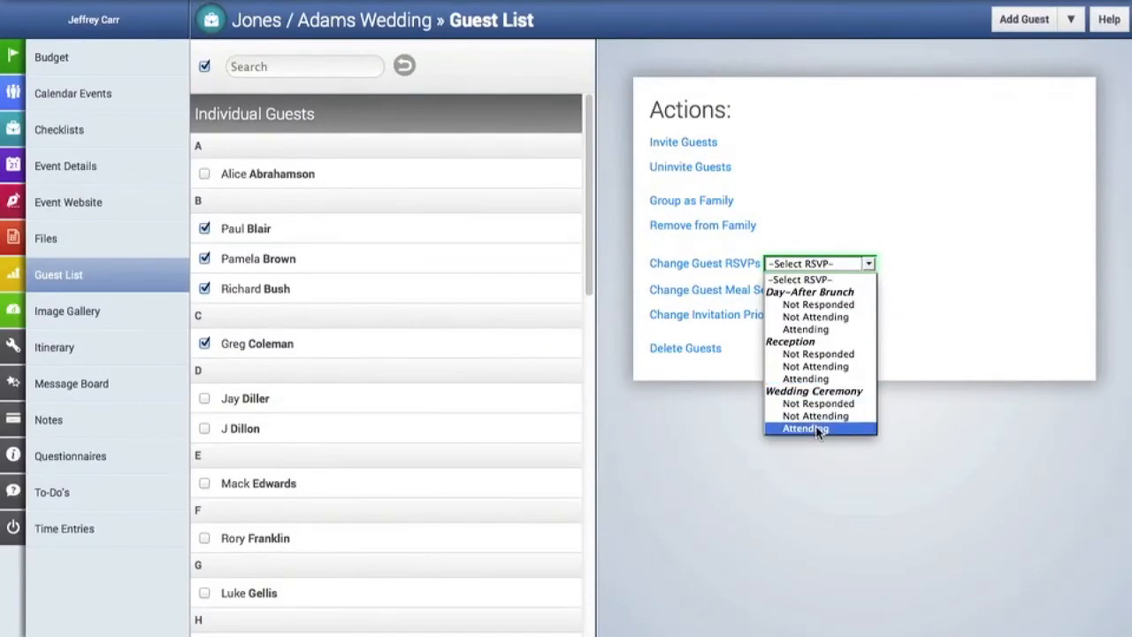
left_click(806, 378)
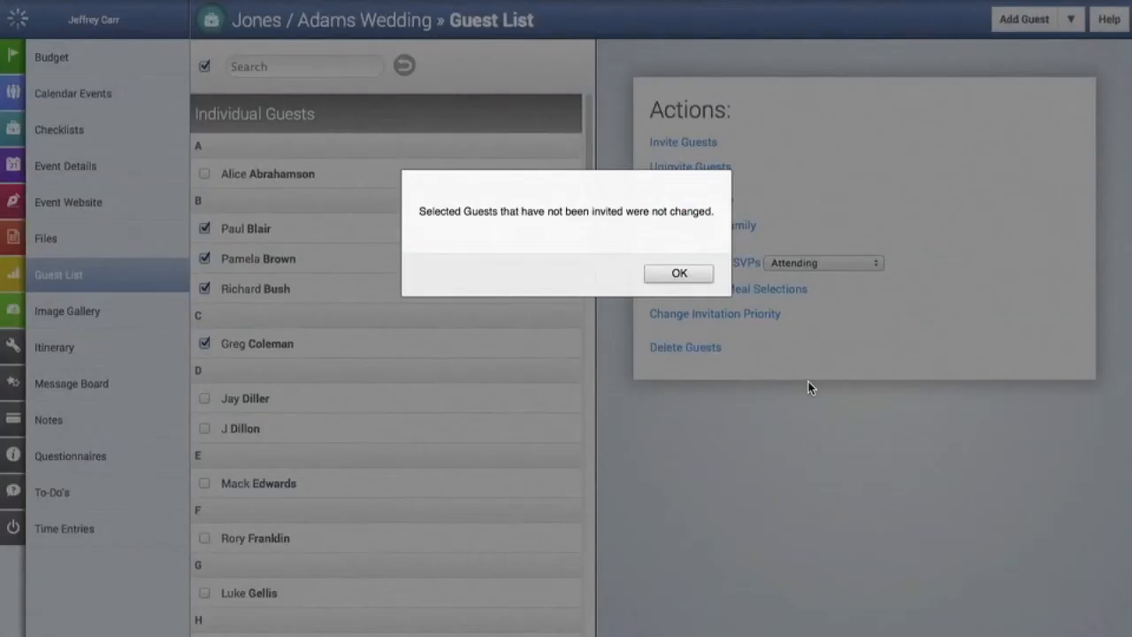
left_click(678, 274)
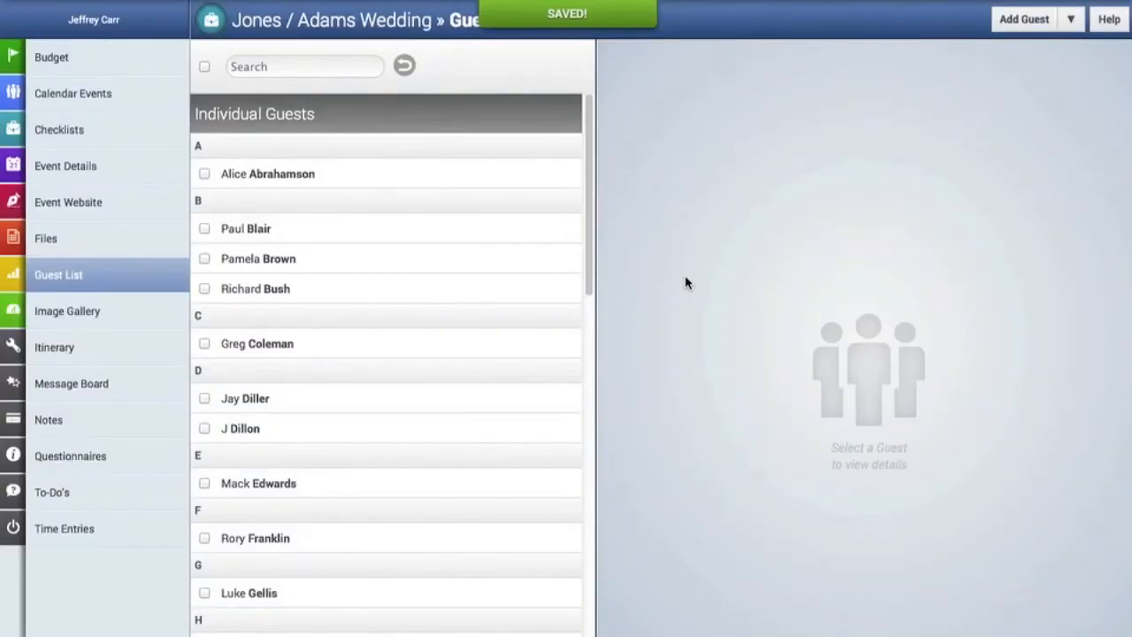
scroll(521, 394, "down", 1)
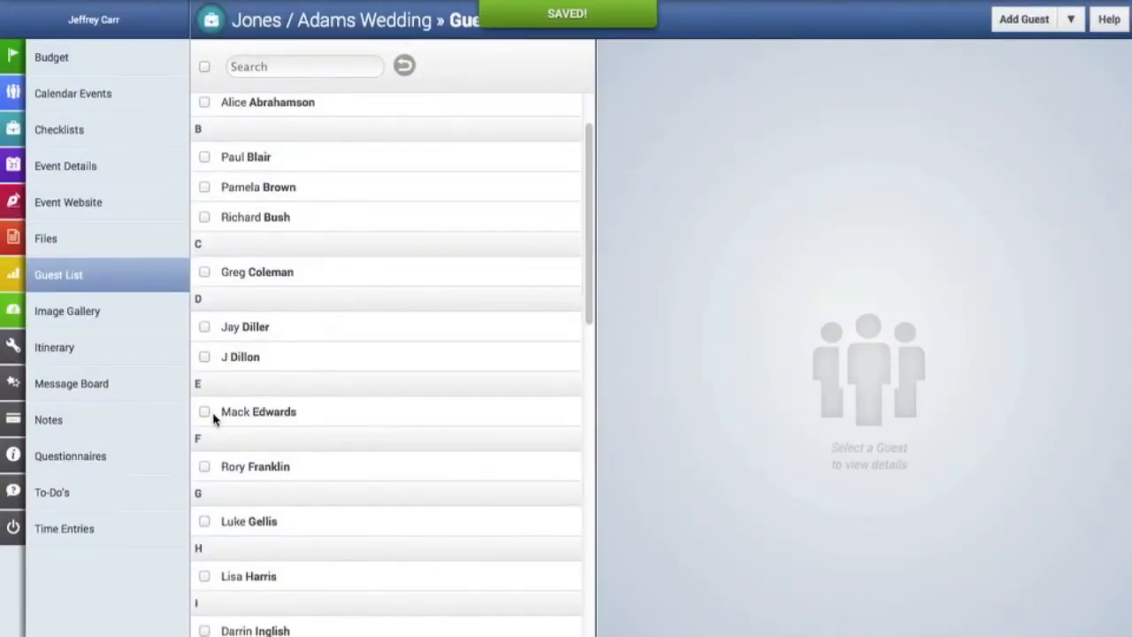
Mark the guests under E, F, G and H as Not Attending for the Reception.
left_click(204, 412)
left_click(204, 466)
left_click(204, 521)
left_click(205, 574)
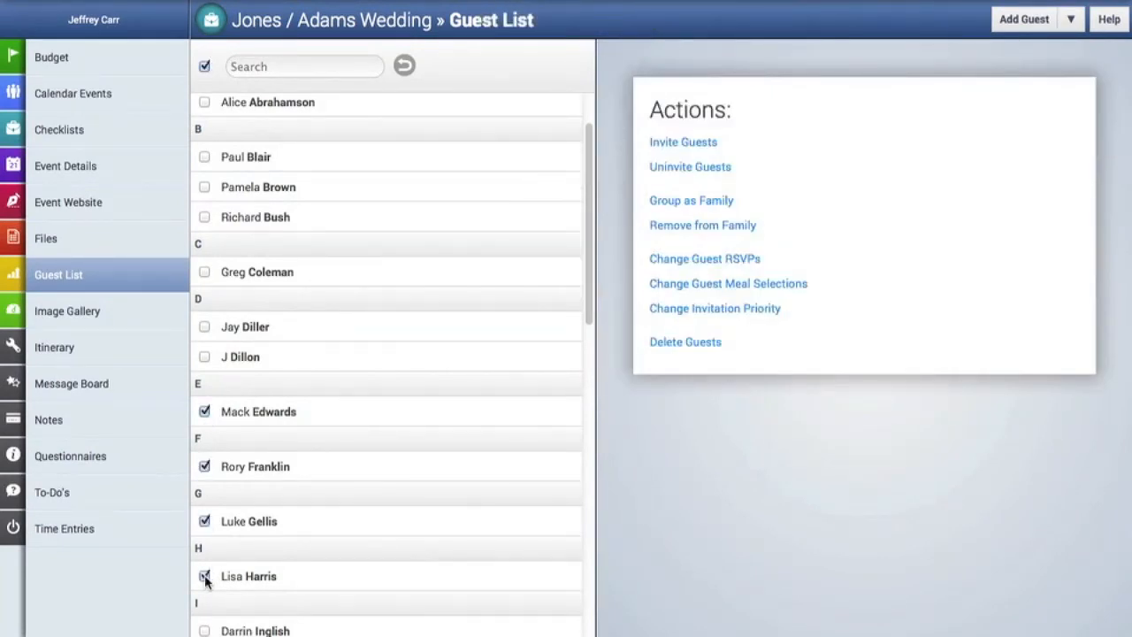
left_click(664, 262)
left_click(790, 265)
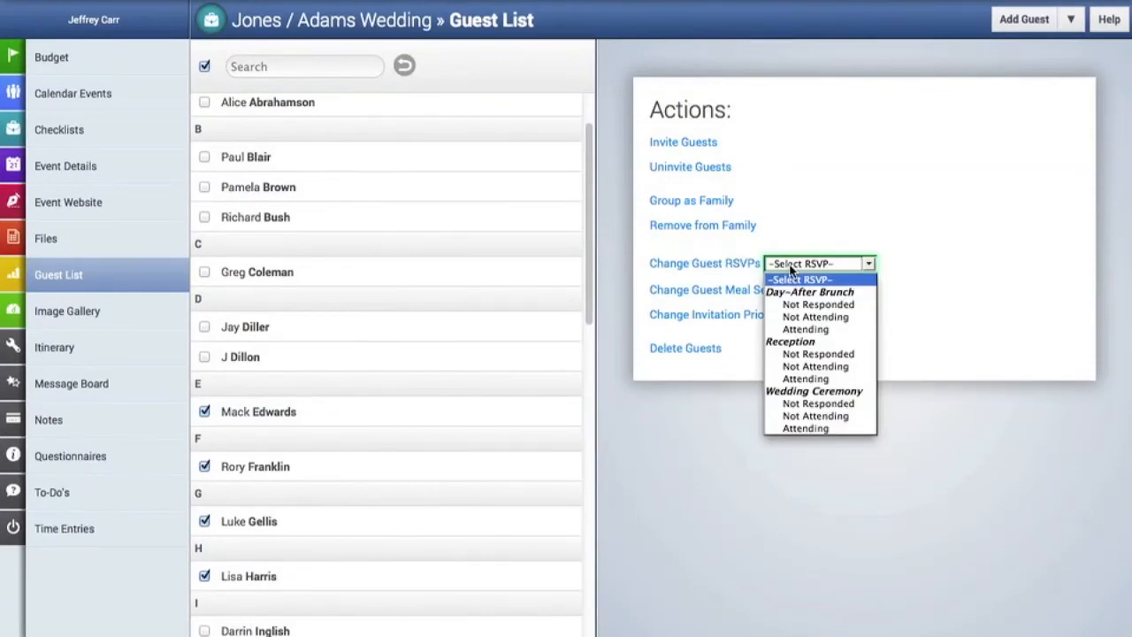
left_click(813, 365)
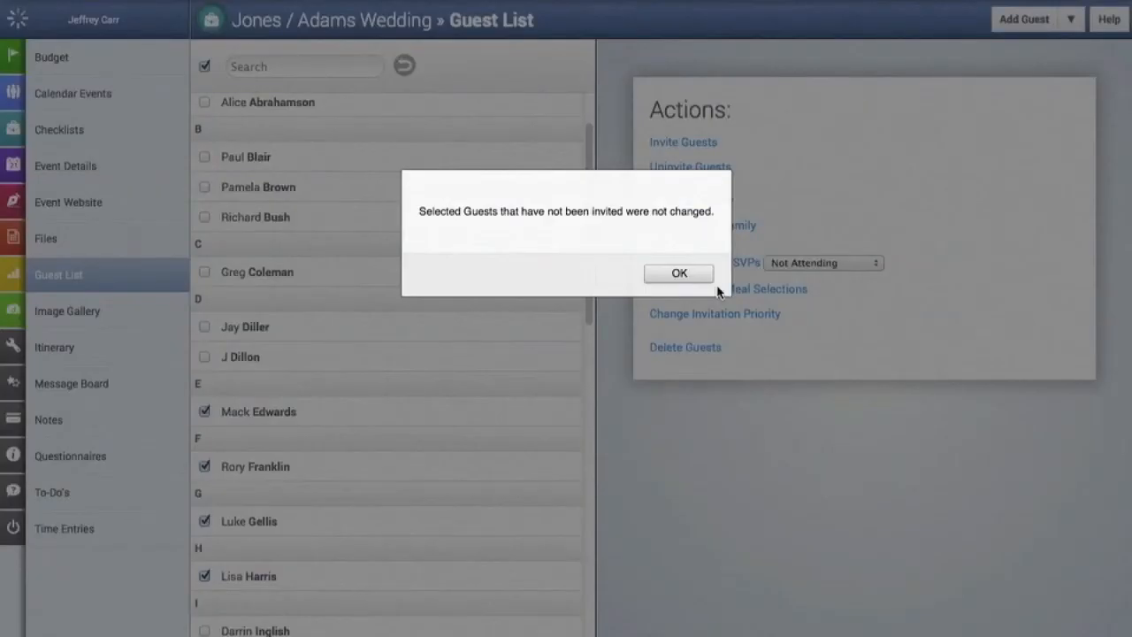
left_click(710, 278)
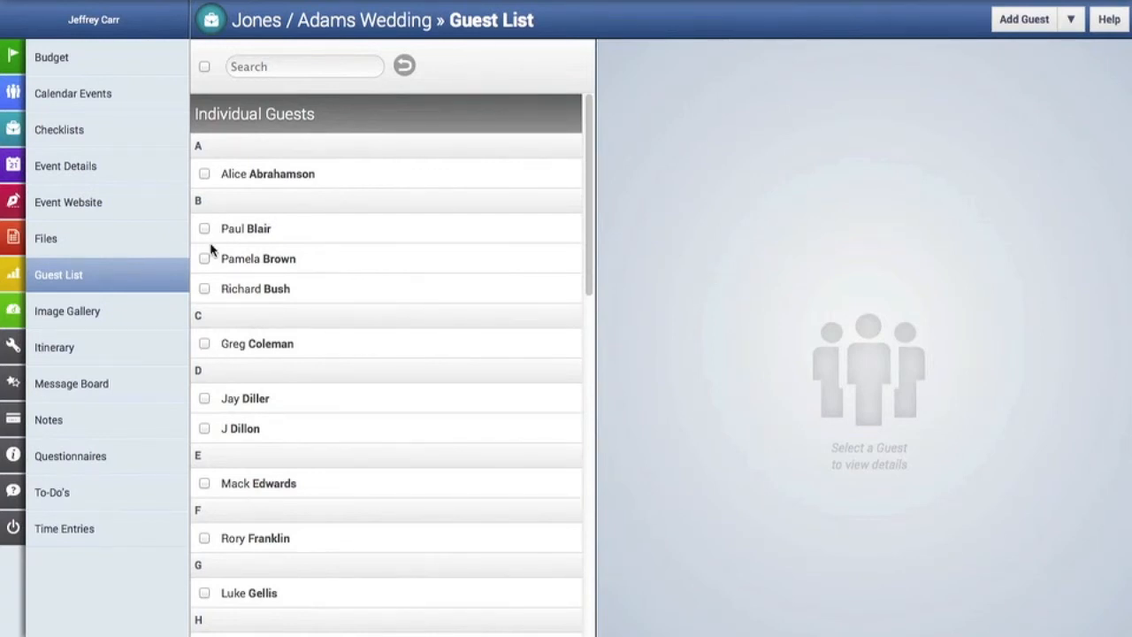
Set the Reception meal to Steak for the family guest under A and its +1 Guest.
scroll(212, 303, "down", 5)
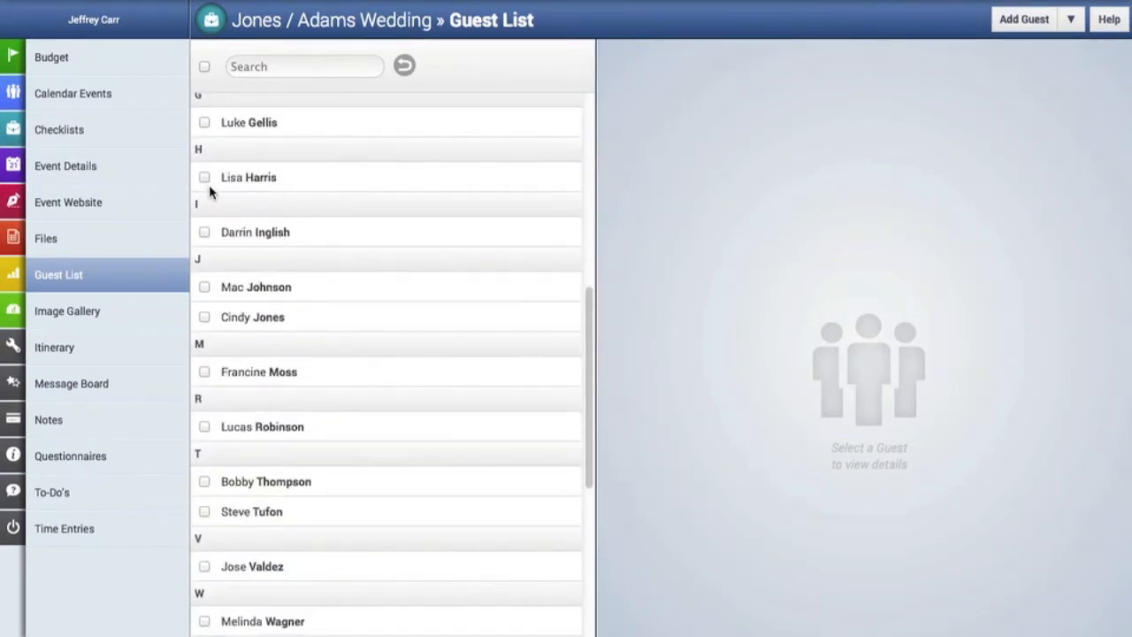
scroll(210, 251, "down", 4)
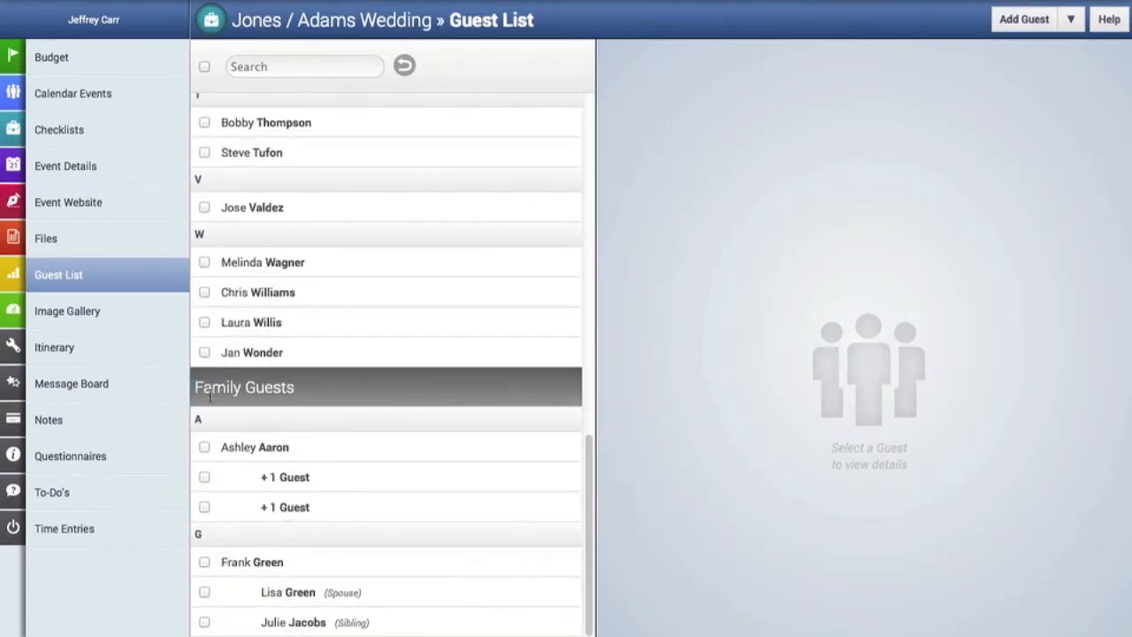
left_click(203, 448)
left_click(204, 477)
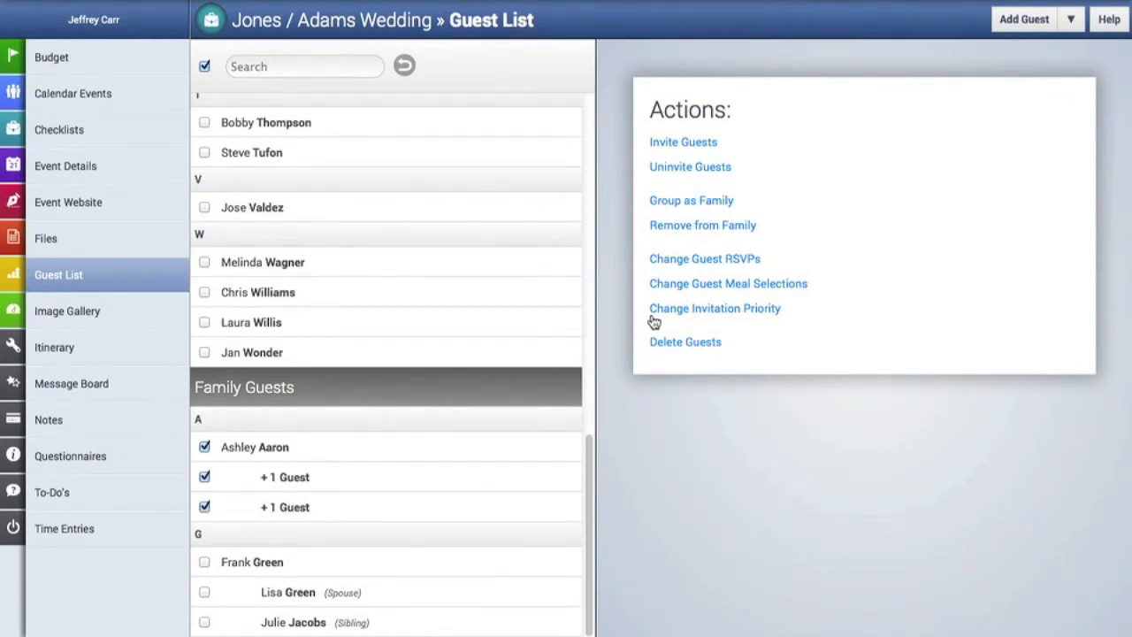
left_click(674, 289)
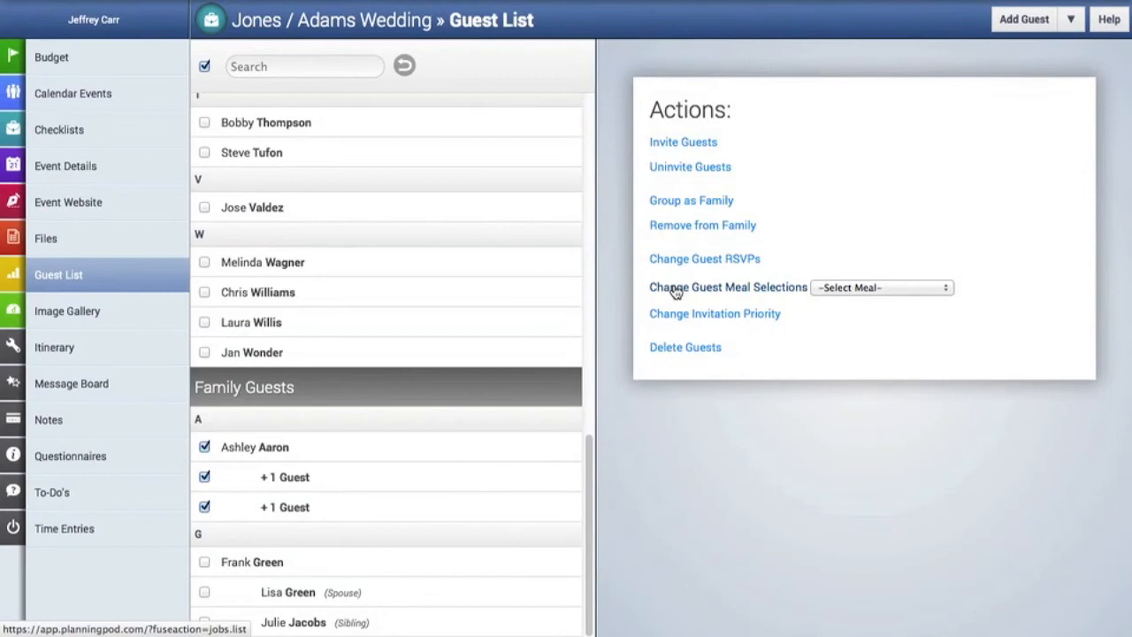
left_click(840, 289)
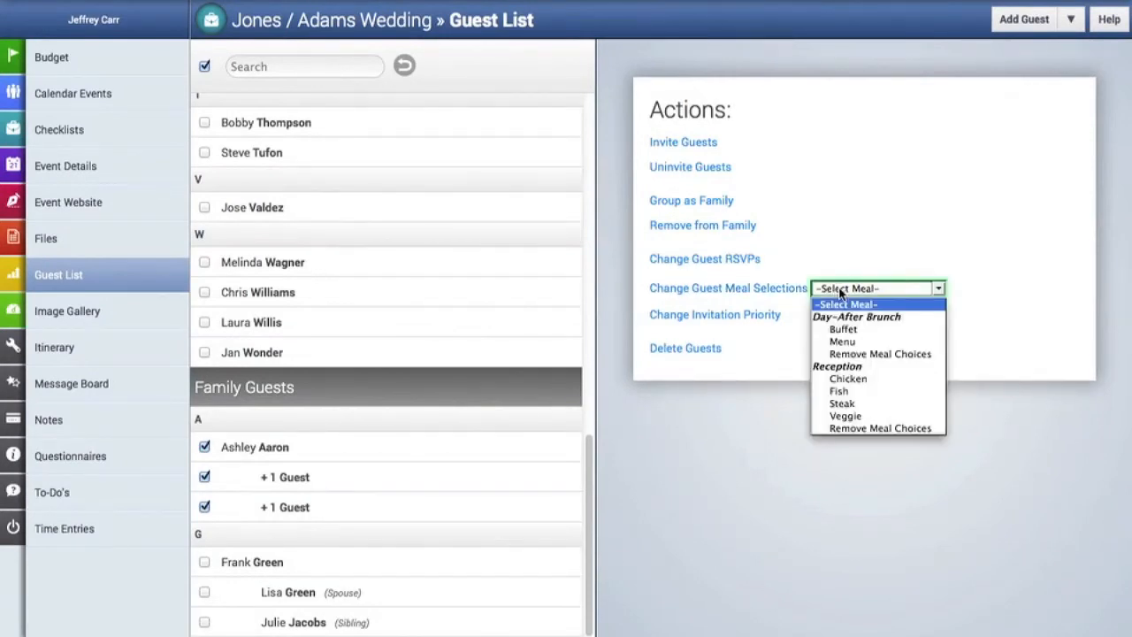
left_click(847, 380)
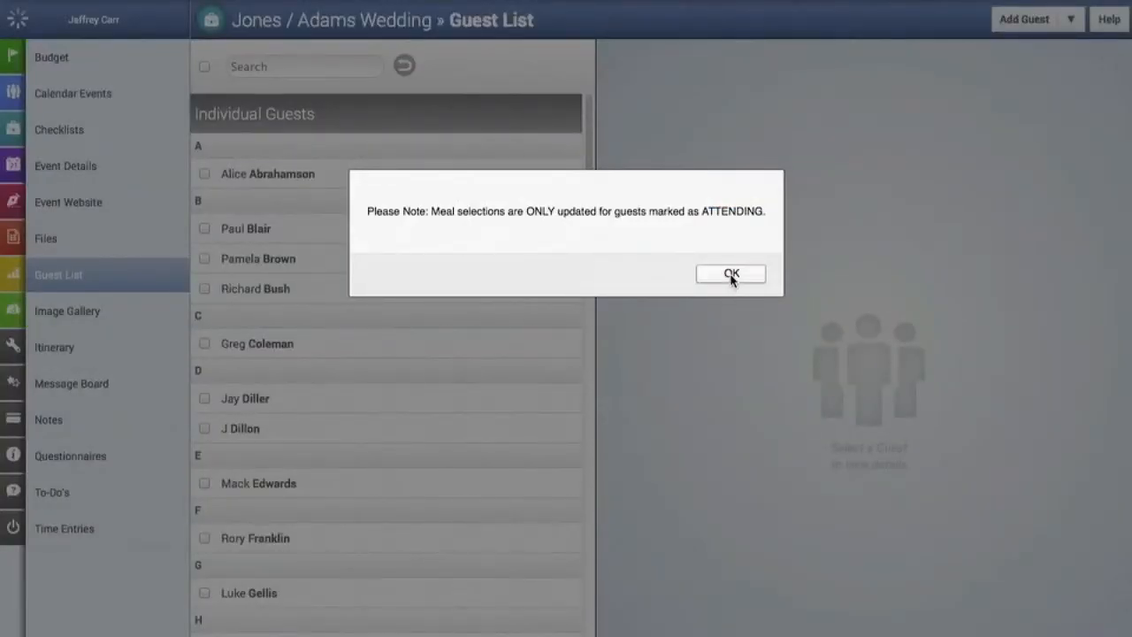
left_click(732, 276)
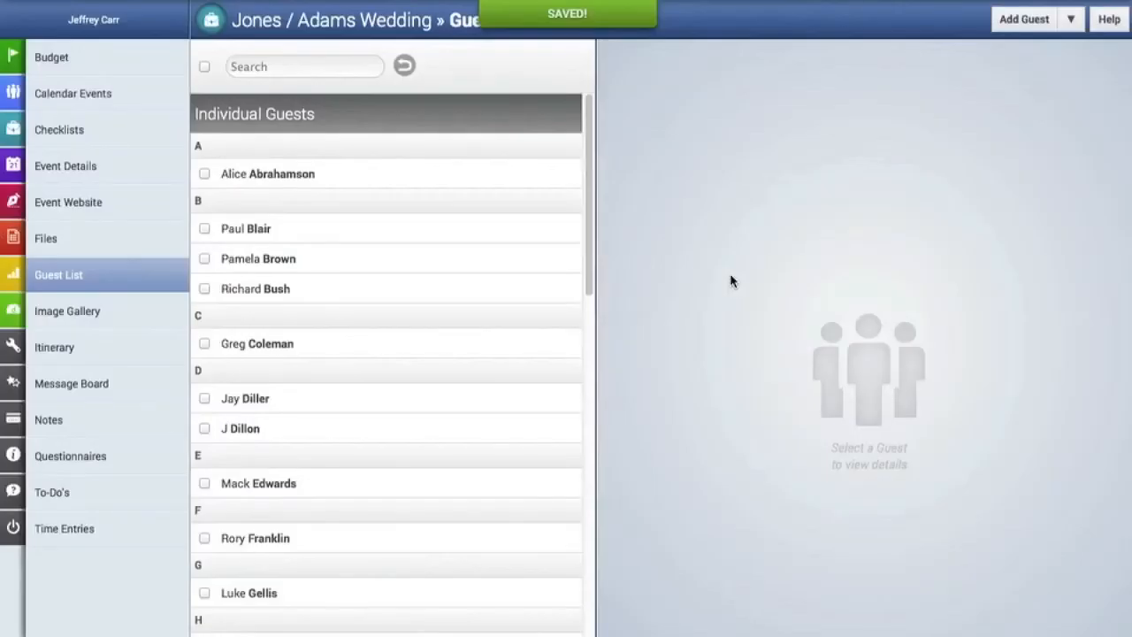
left_click(205, 343)
Apply Steak as the Reception meal to the ticked guests under C and D.
left_click(204, 399)
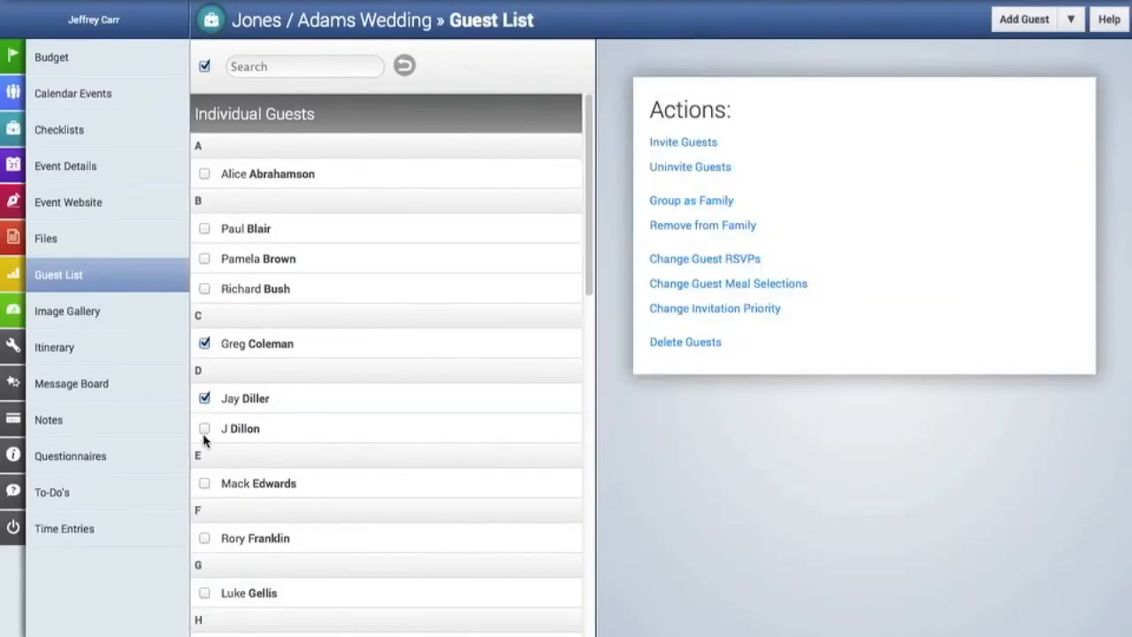
left_click(674, 284)
left_click(857, 289)
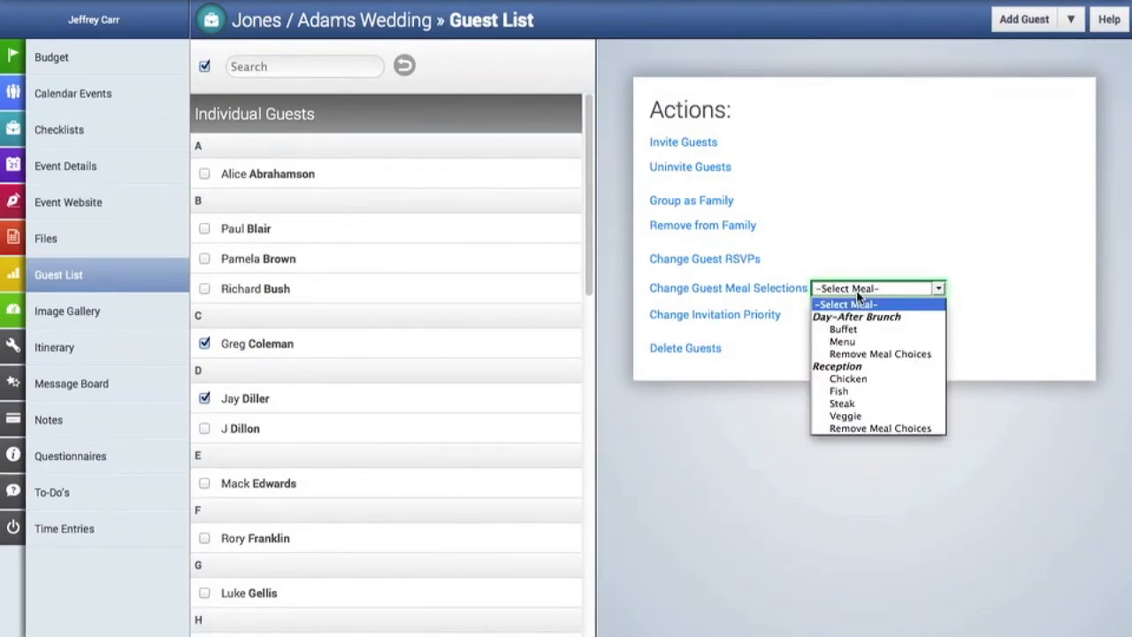
left_click(844, 404)
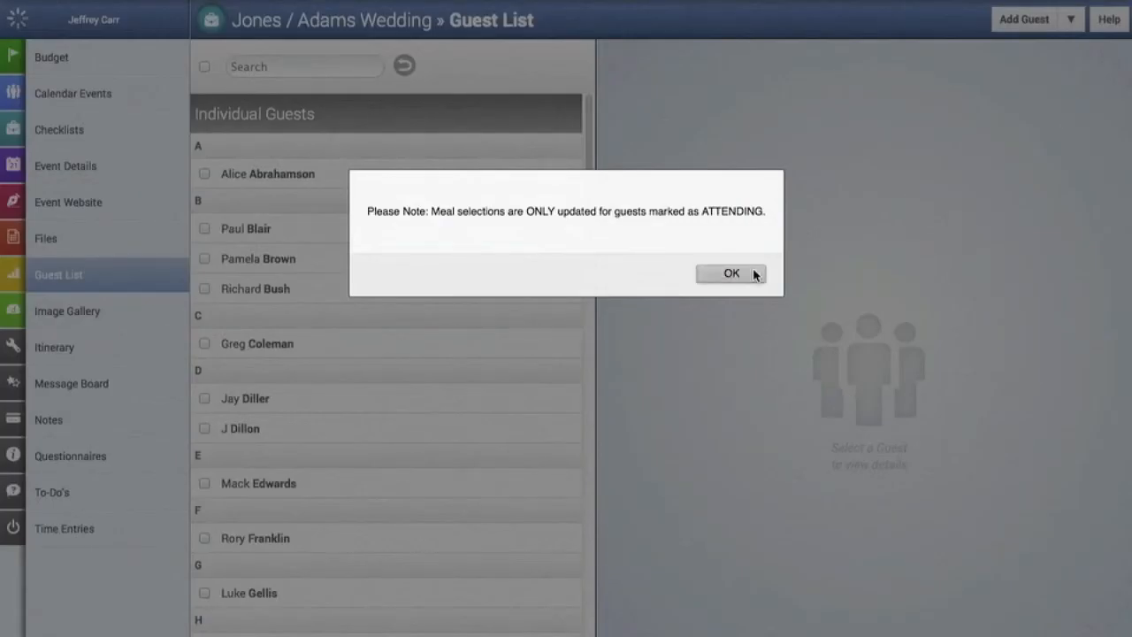
left_click(754, 275)
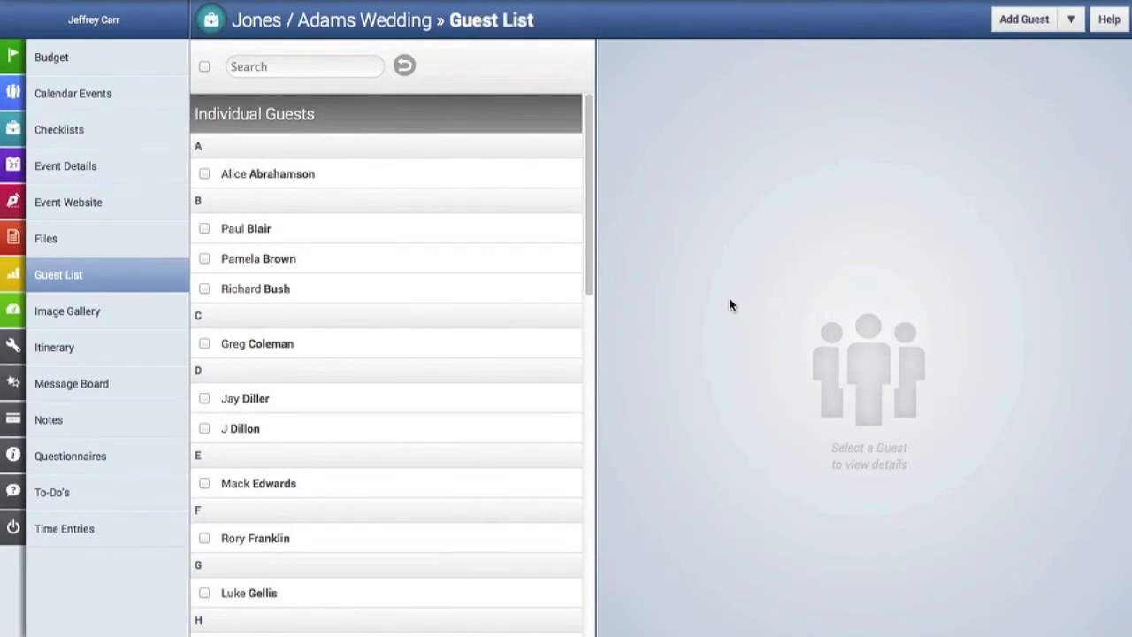
Put the guest under I and two guests under J on the Day-After Brunch "B" List.
scroll(478, 325, "down", 5)
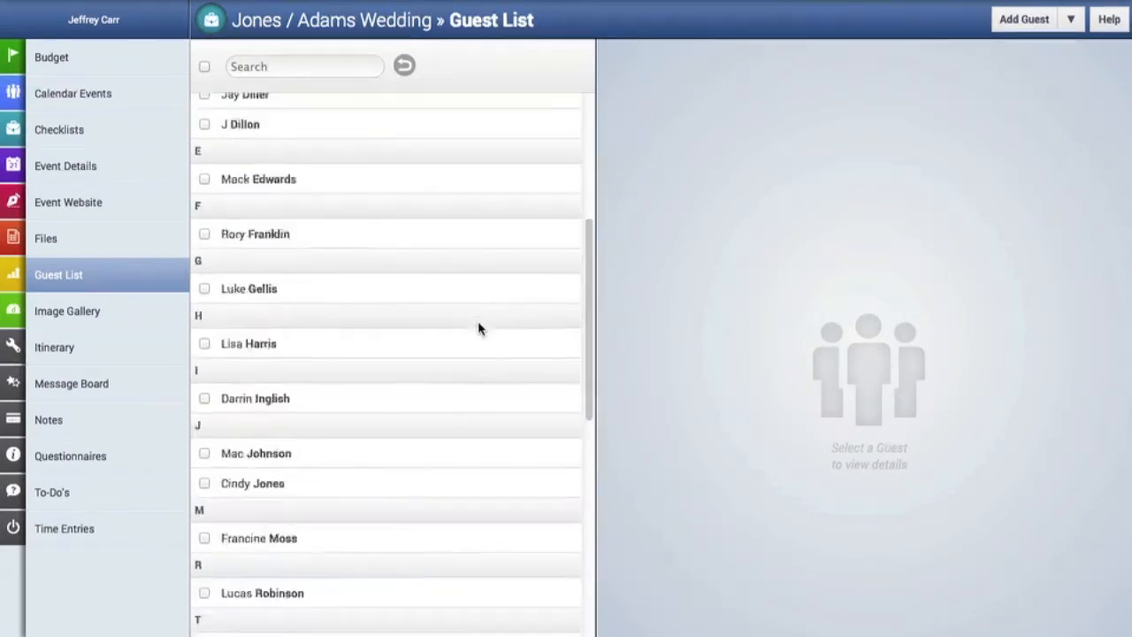
left_click(204, 367)
left_click(204, 312)
left_click(204, 397)
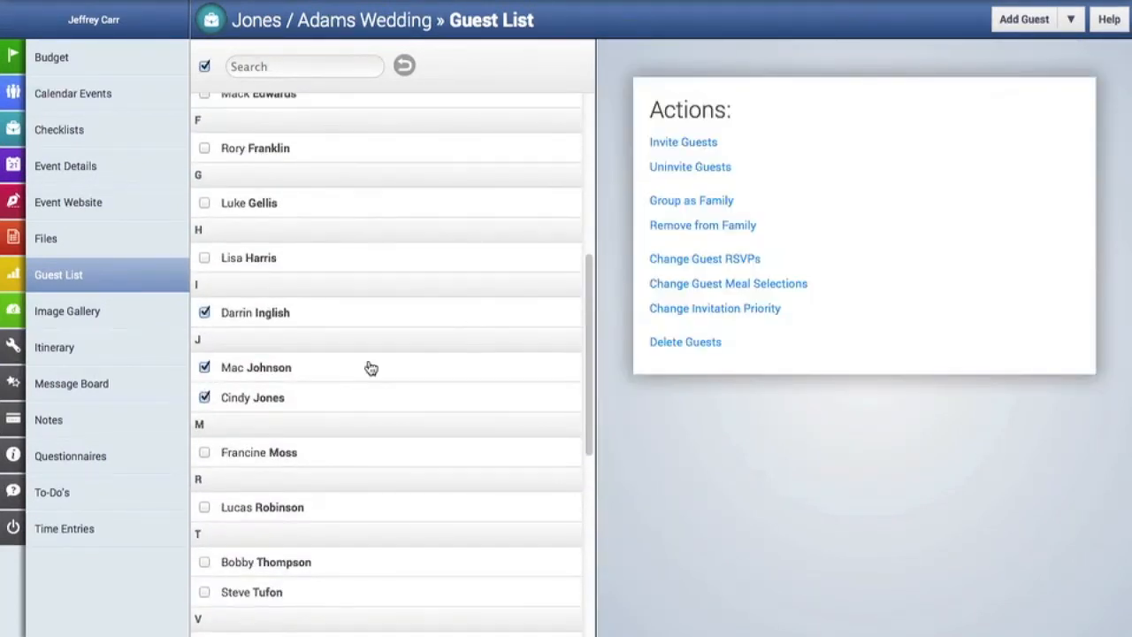
left_click(714, 314)
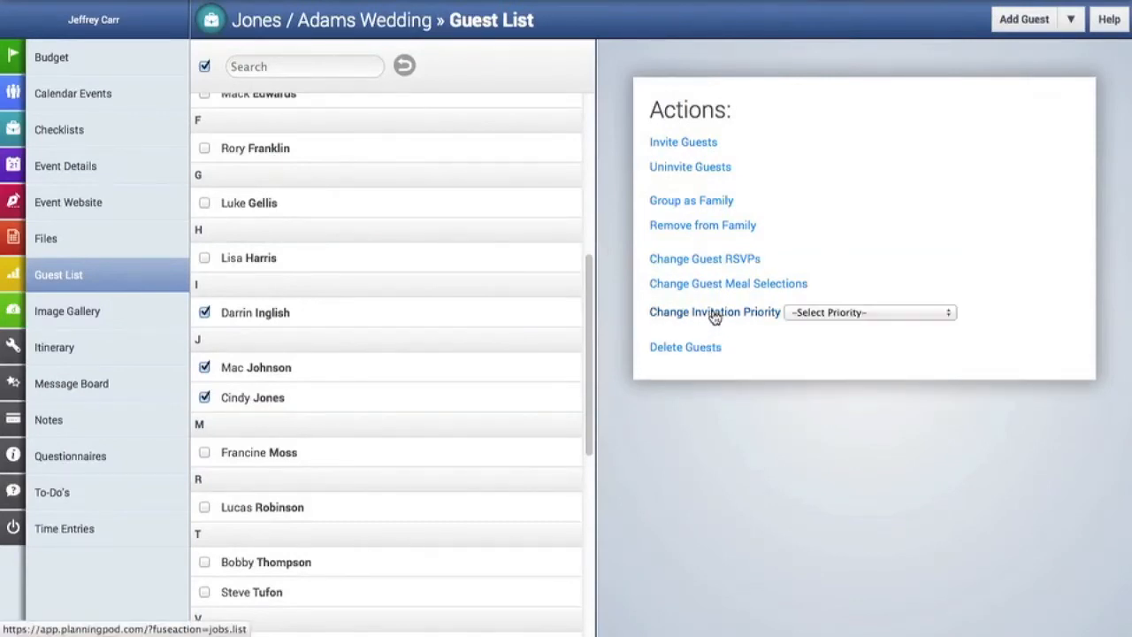
left_click(841, 316)
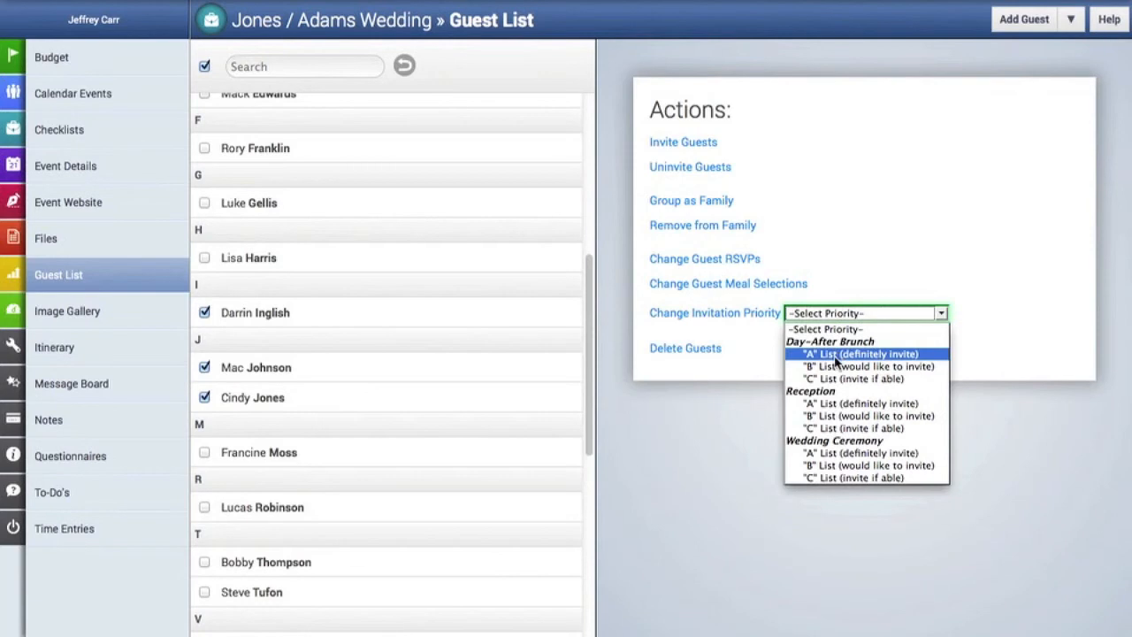
left_click(925, 366)
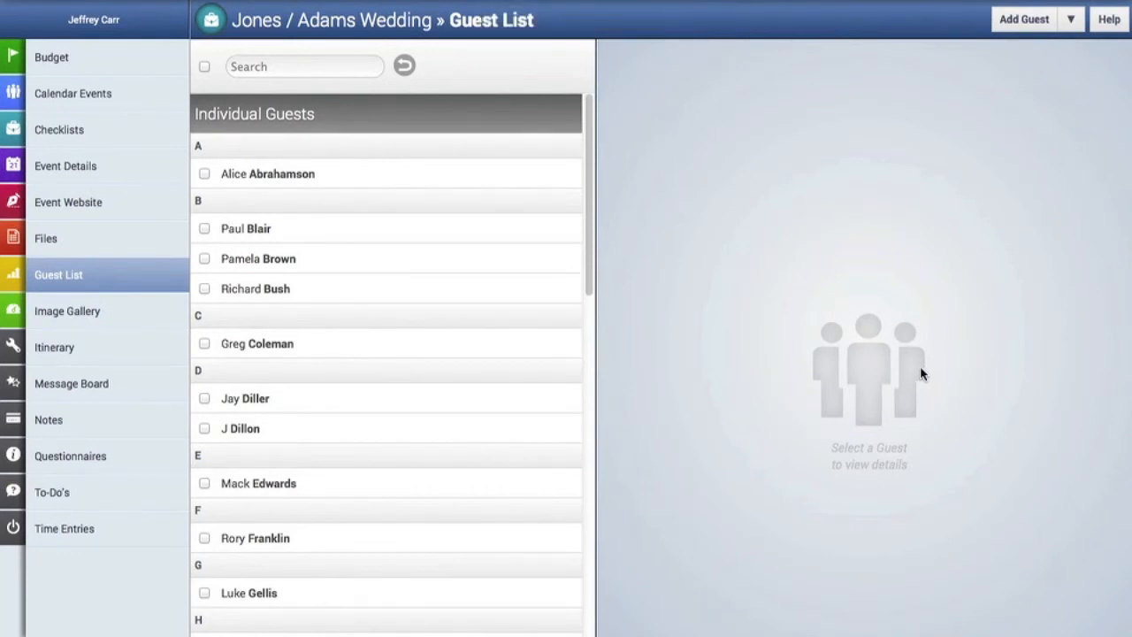
Delete the second guest under T and the first under W, confirming the permanent deletion.
scroll(527, 392, "down", 6)
scroll(527, 393, "down", 3)
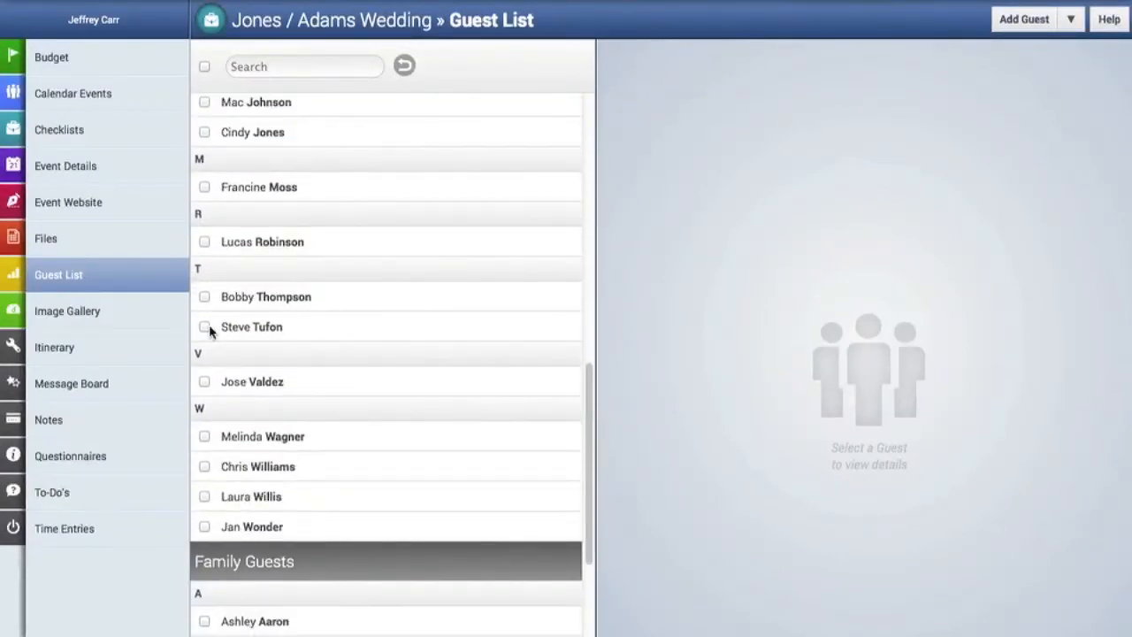
left_click(205, 327)
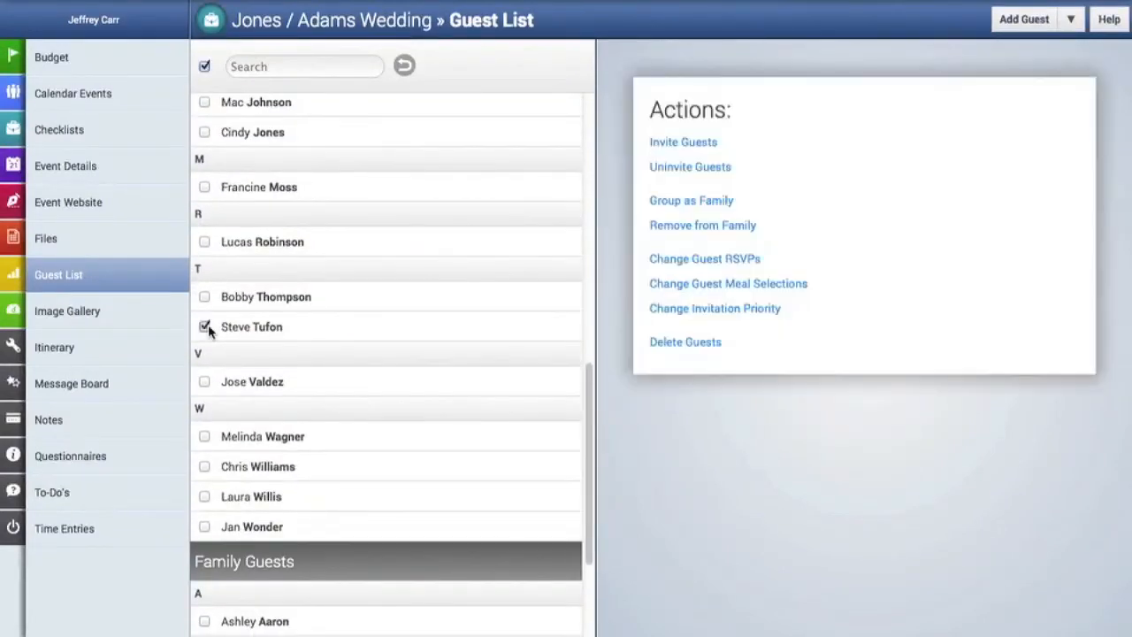
left_click(204, 436)
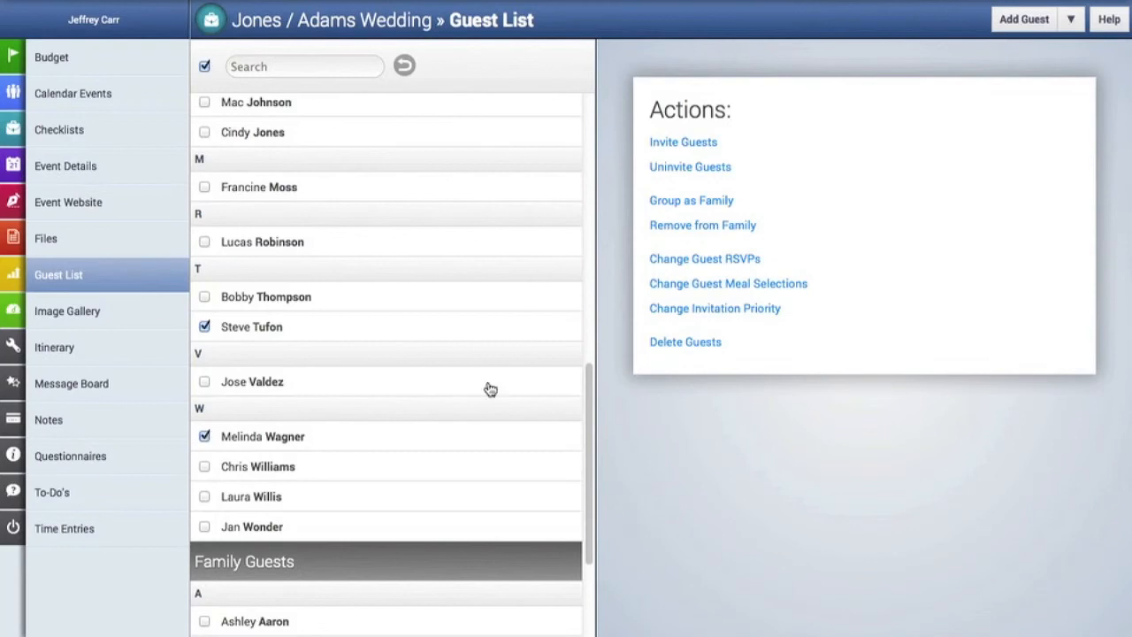
left_click(703, 344)
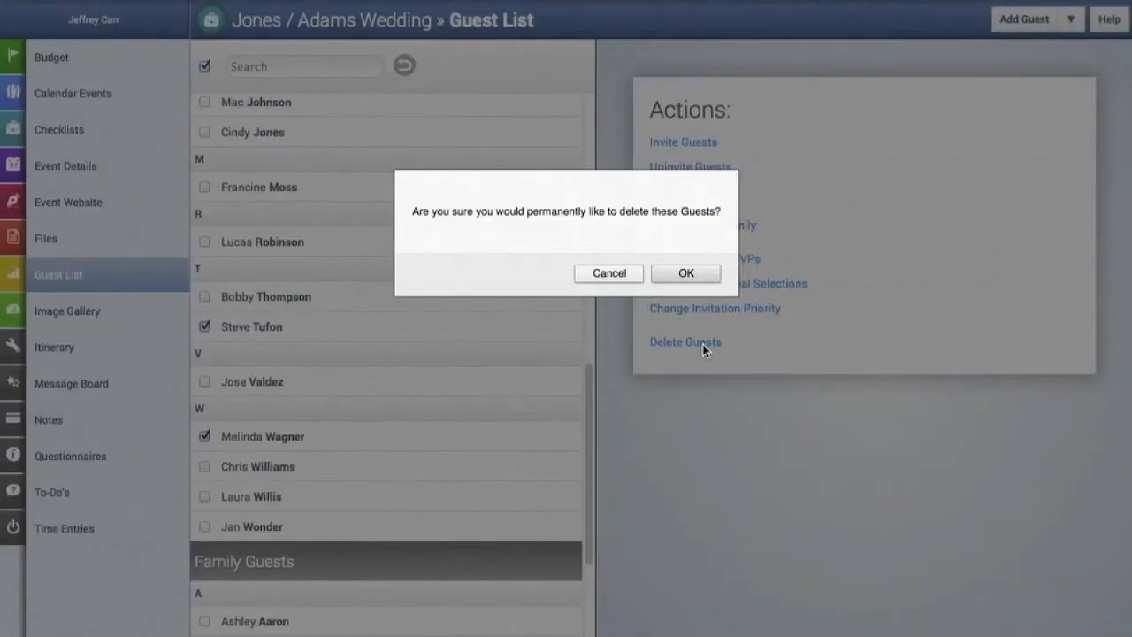
left_click(691, 271)
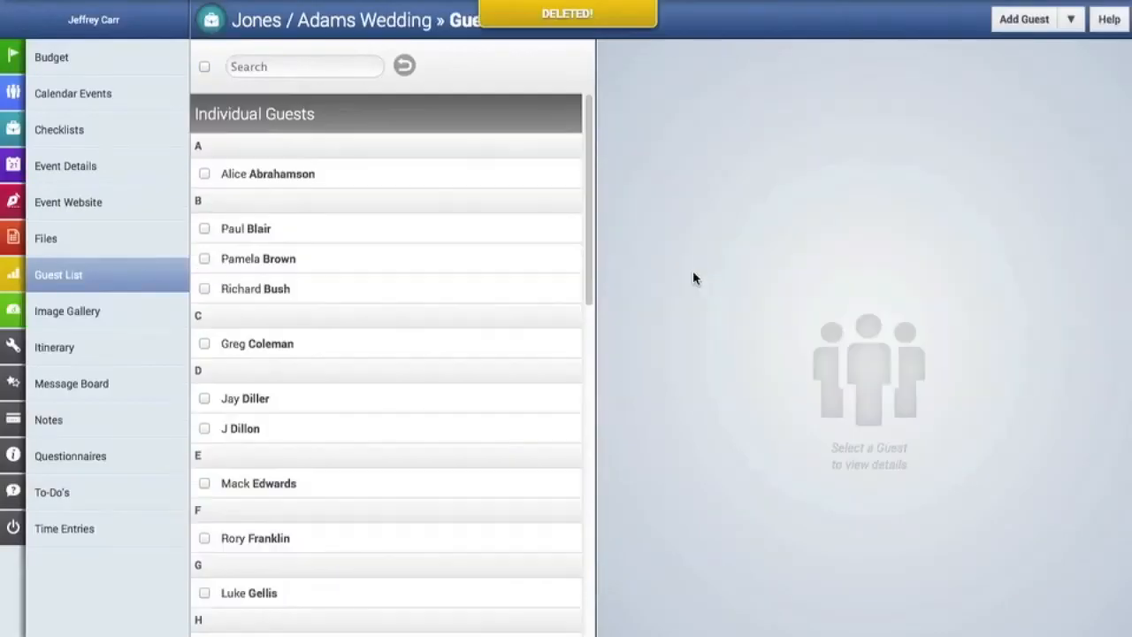
scroll(268, 456, "down", 10)
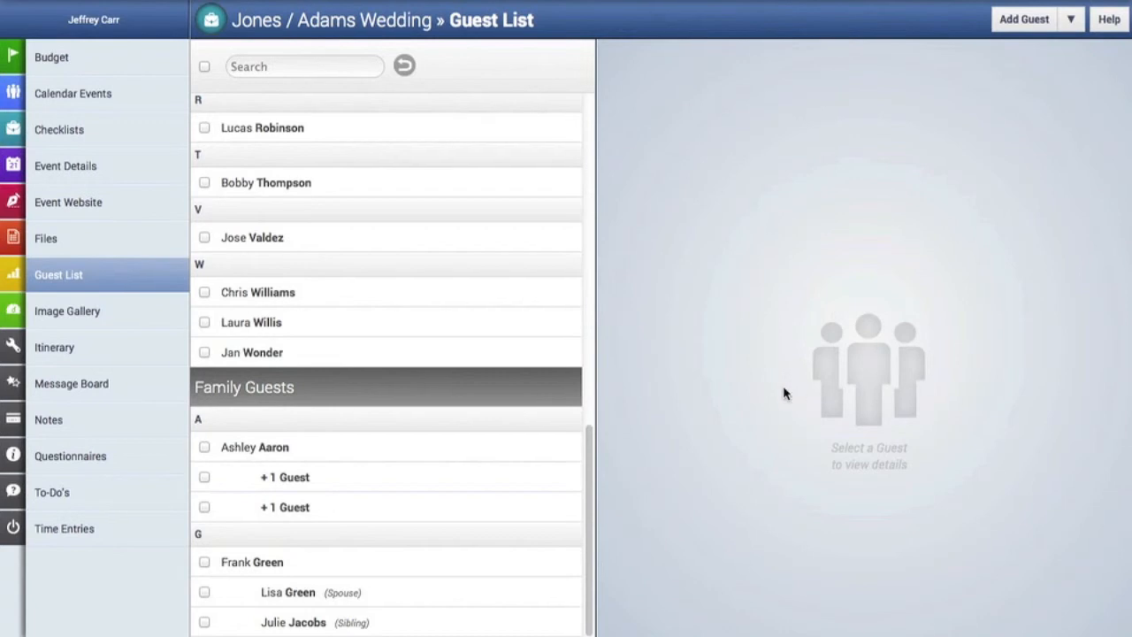
scroll(455, 374, "up", 10)
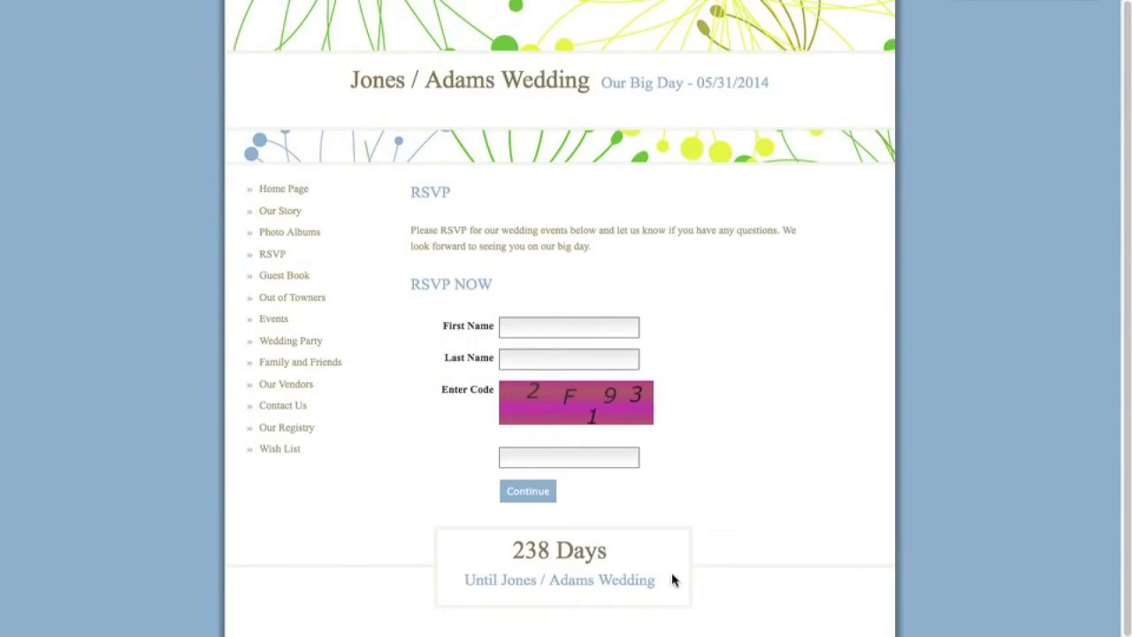
Enter the guest's name and the security code on the RSVP page and continue.
left_click(523, 324)
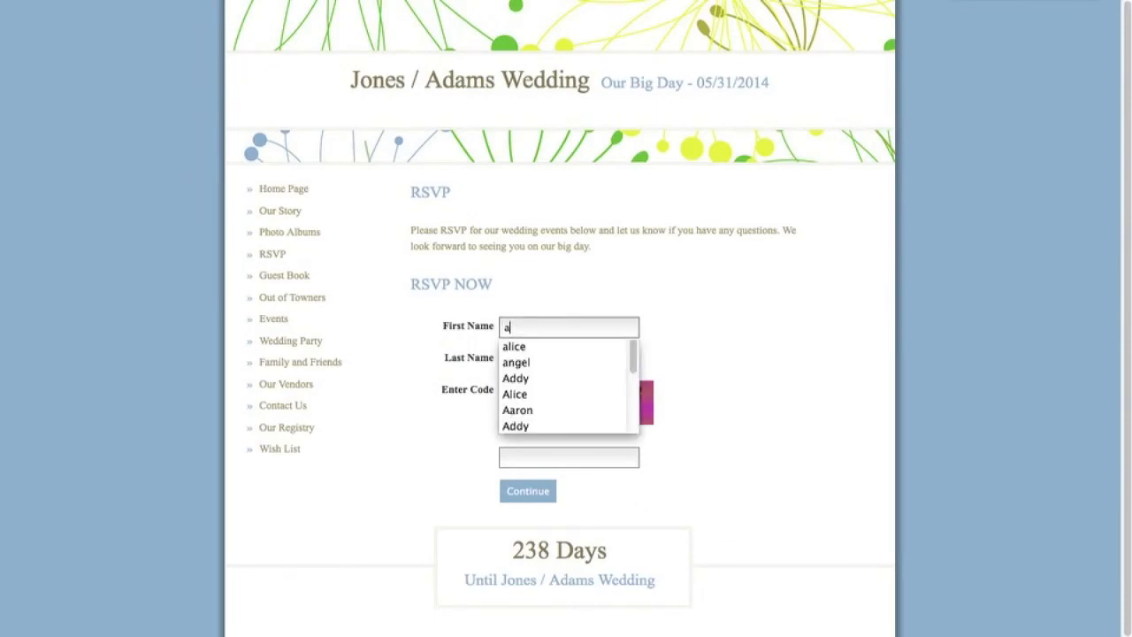
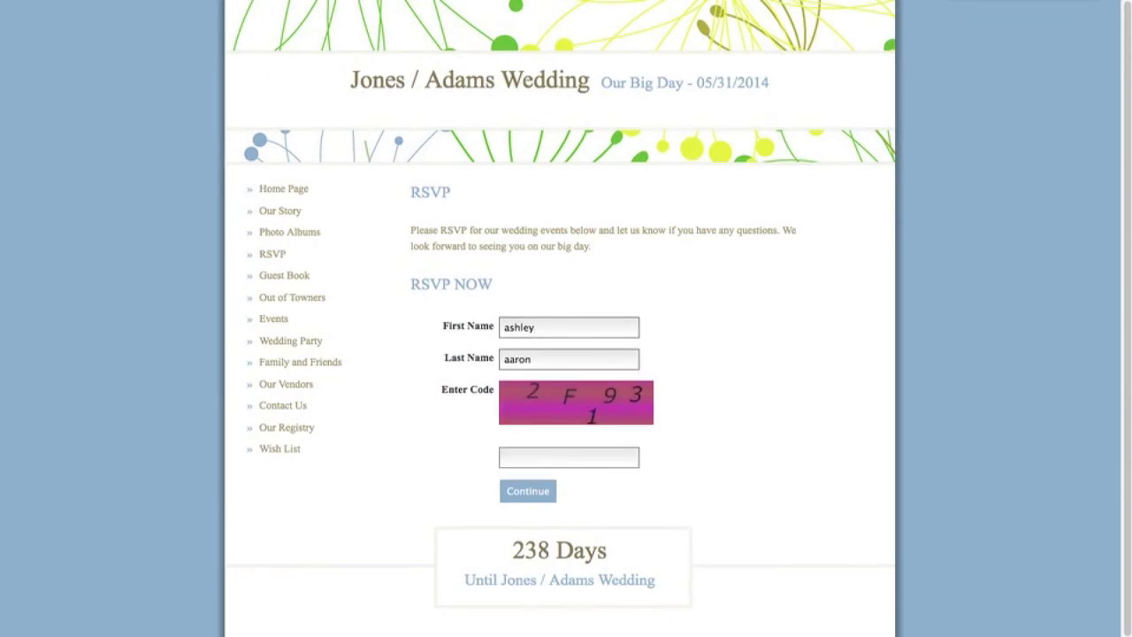
left_click(530, 461)
type("2f193")
left_click(533, 495)
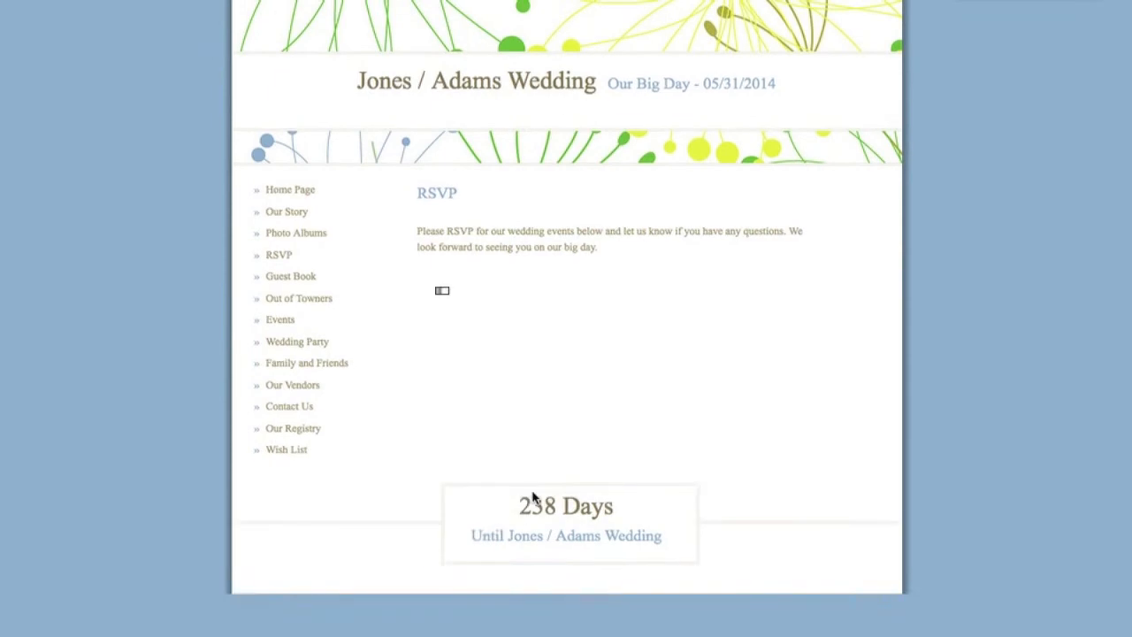
Choose Veggie for the guest's reception meal and Menu for their brunch.
scroll(708, 435, "down", 3)
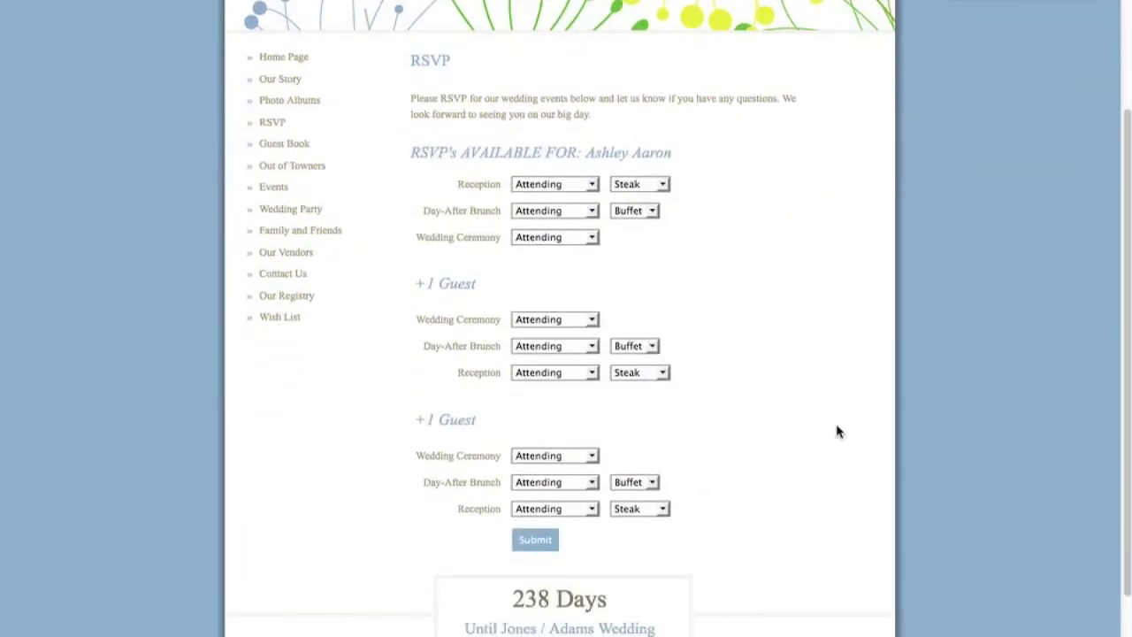
left_click(650, 184)
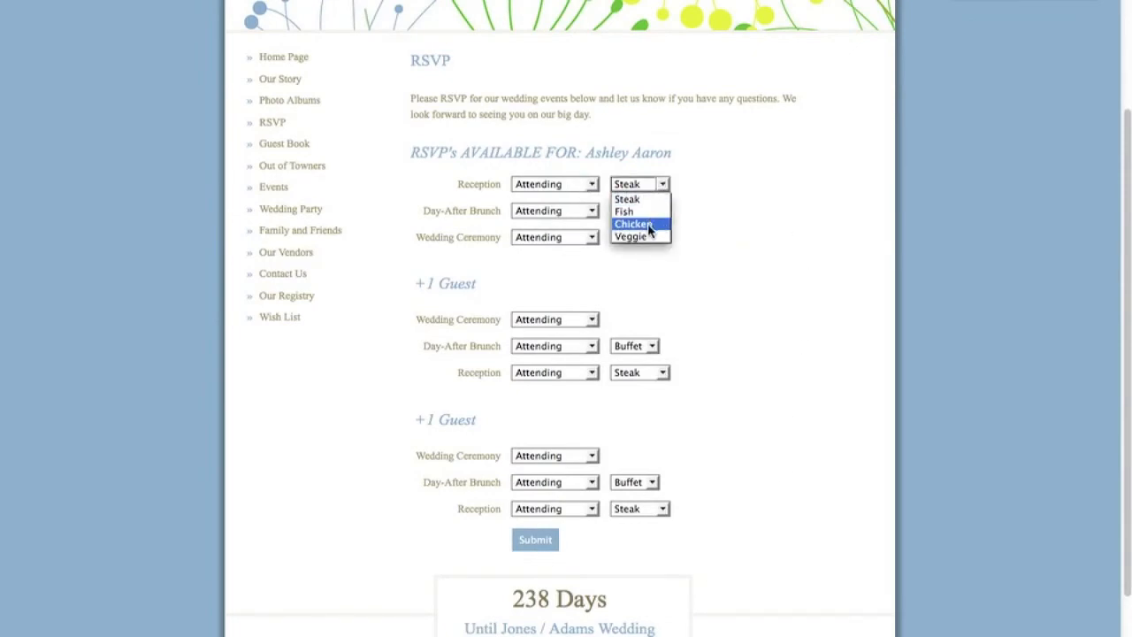
left_click(648, 236)
left_click(648, 219)
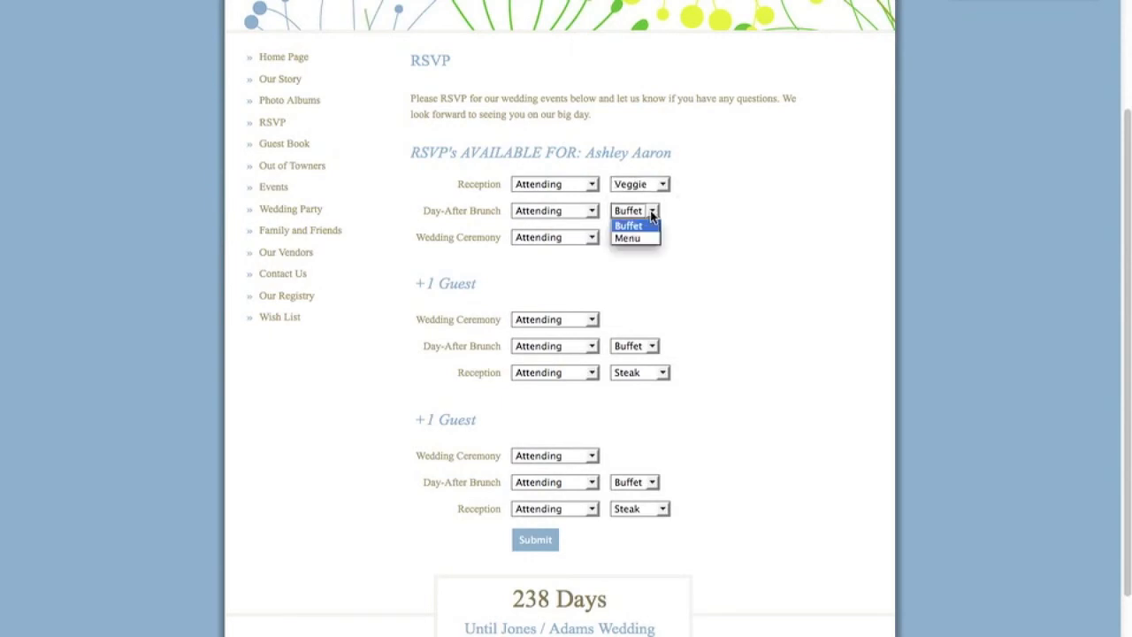
left_click(639, 240)
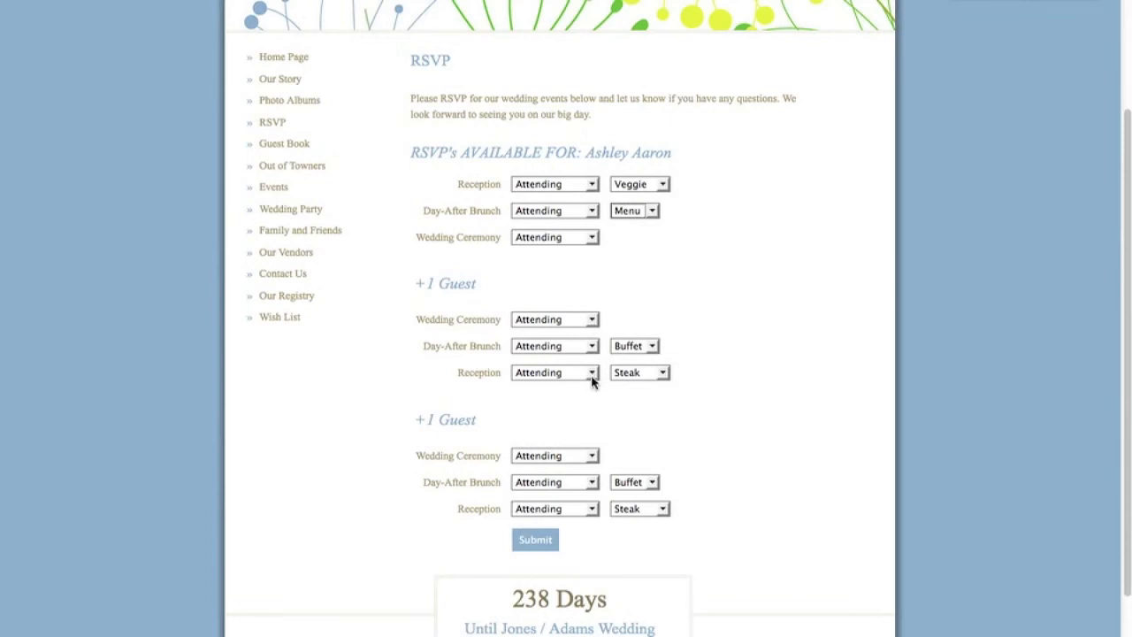
Give the first +1 guest Menu for brunch and mark them Not Attending the ceremony.
left_click(653, 352)
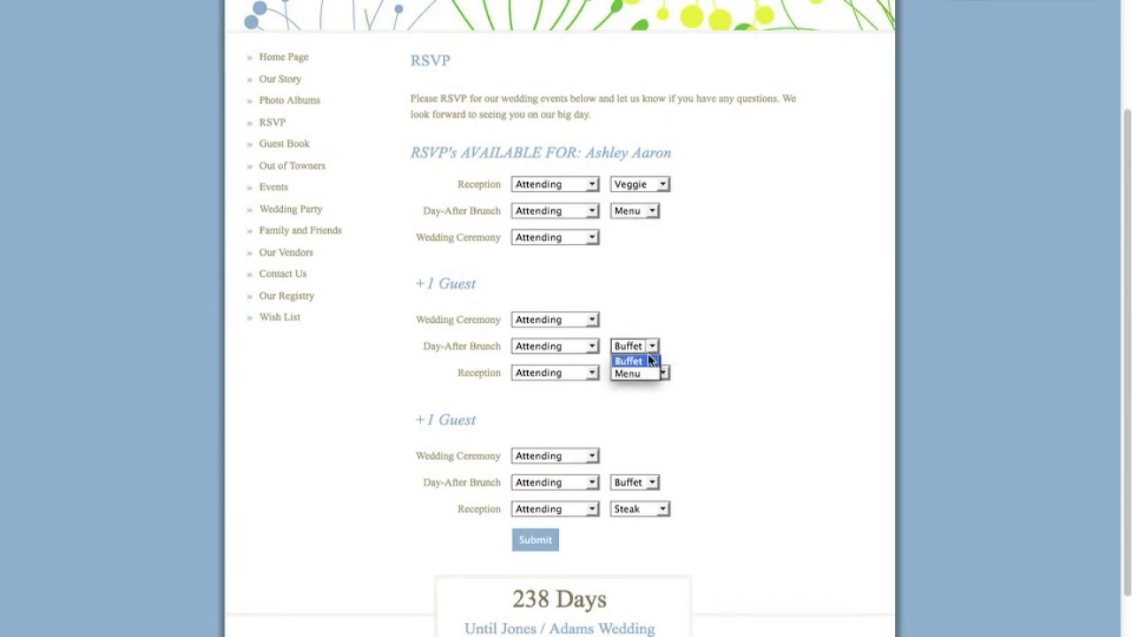
left_click(646, 372)
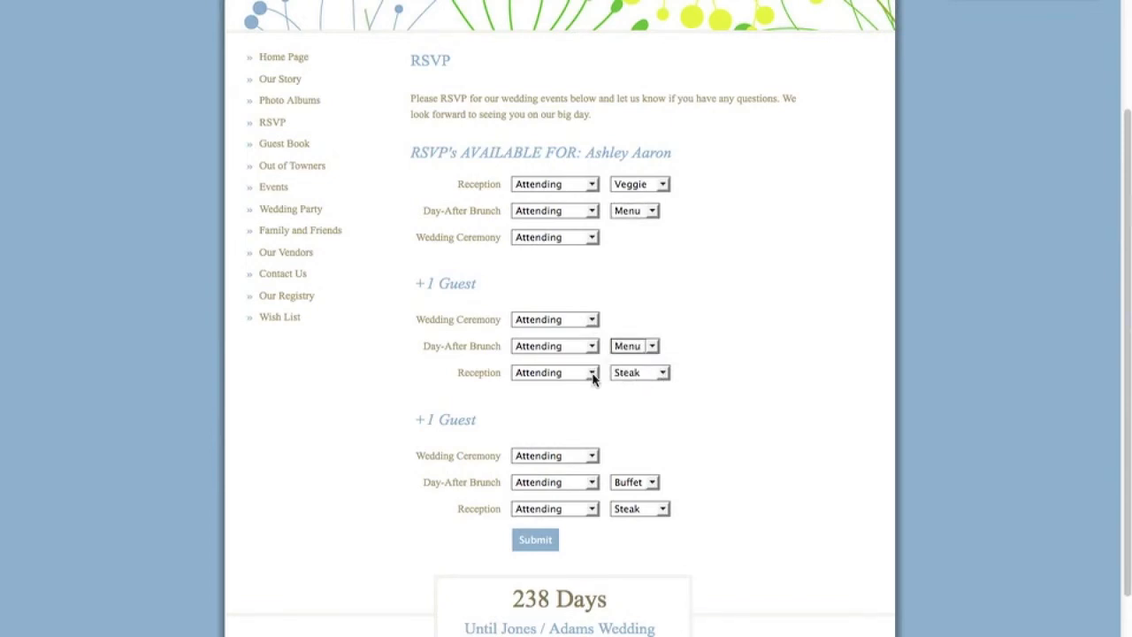
left_click(593, 321)
left_click(585, 347)
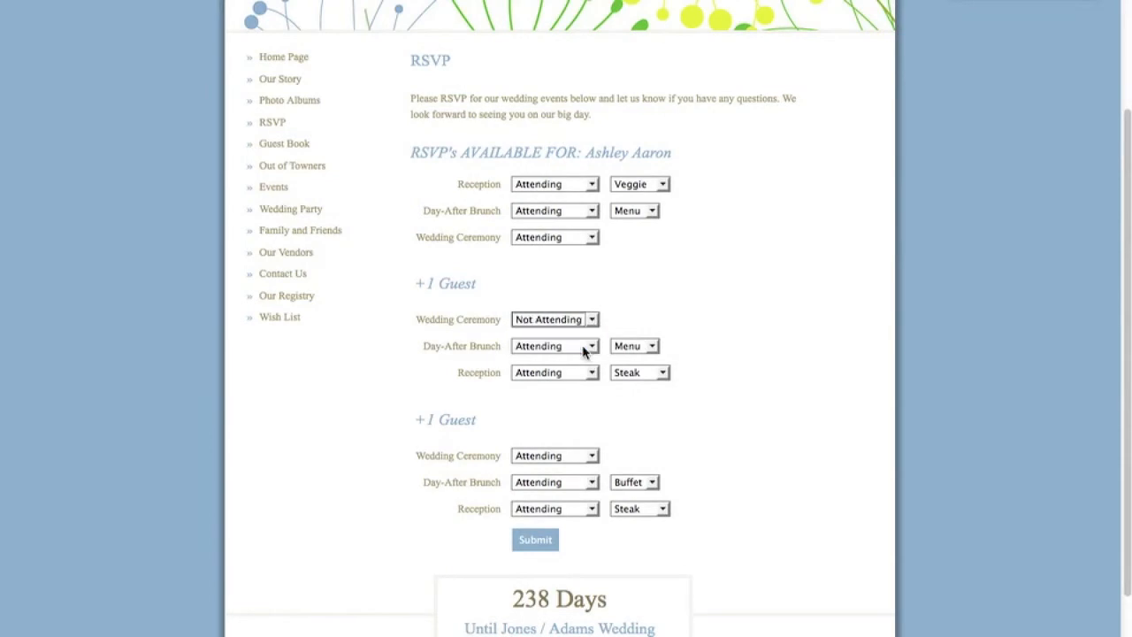
Set the second +1 to Not Attending the ceremony, Menu brunch, Chicken reception, and submit.
scroll(583, 351, "down", 2)
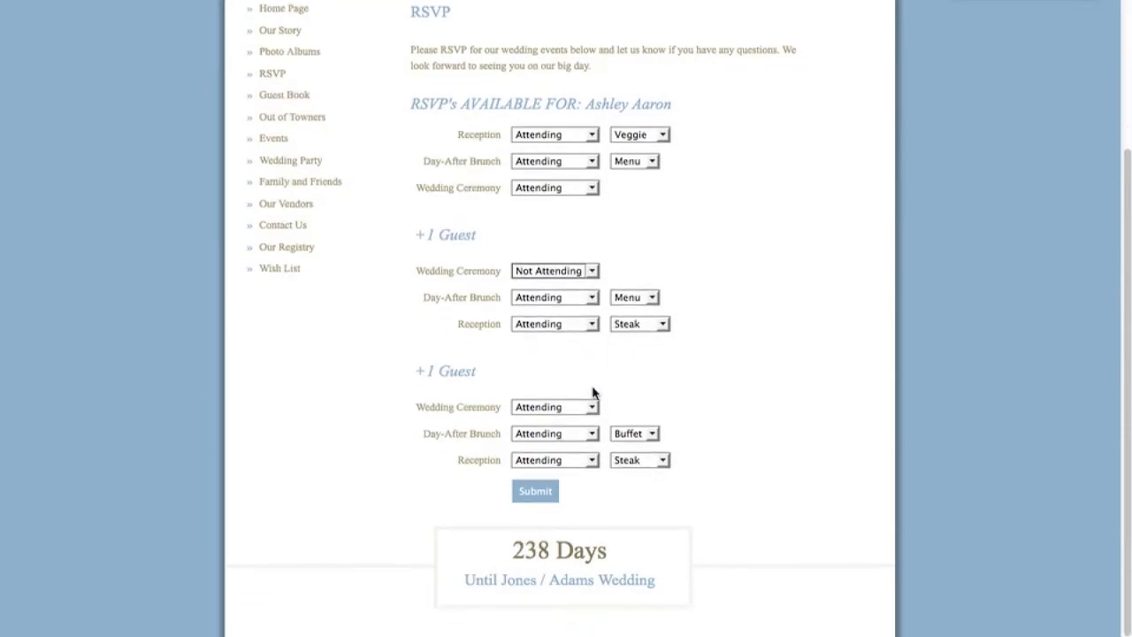
left_click(591, 406)
left_click(584, 434)
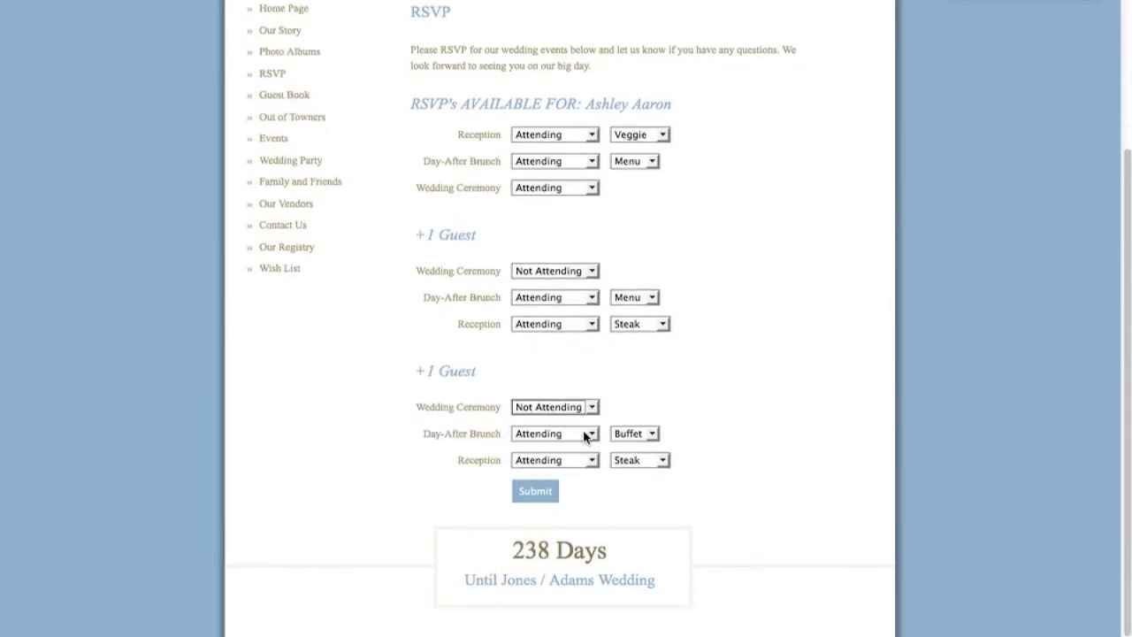
left_click(649, 434)
left_click(643, 461)
left_click(662, 460)
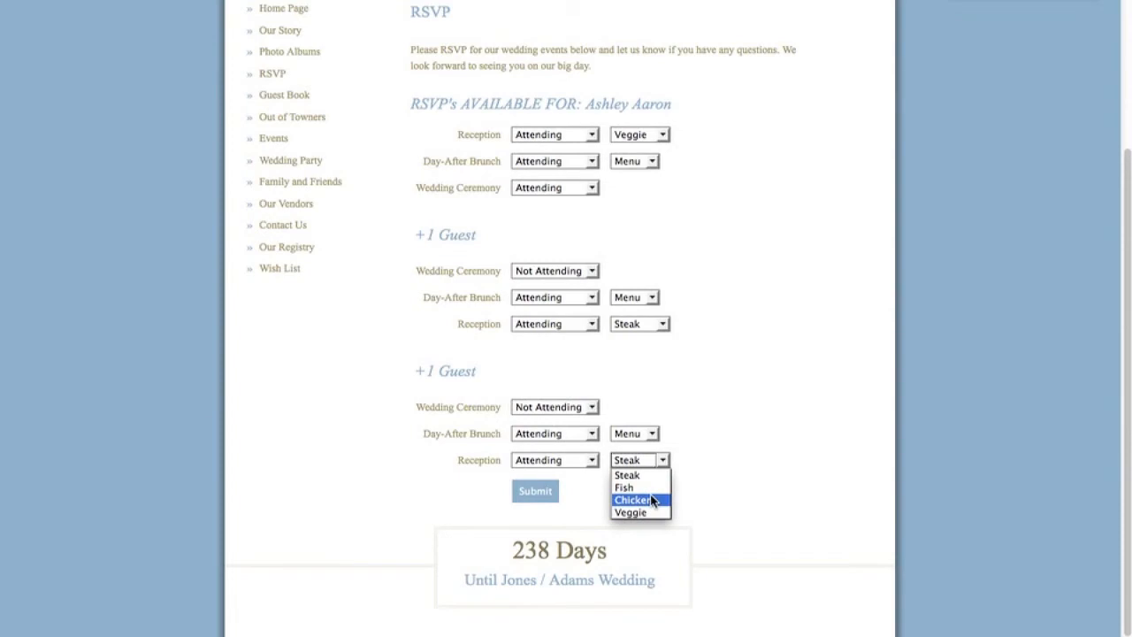
left_click(650, 500)
left_click(533, 494)
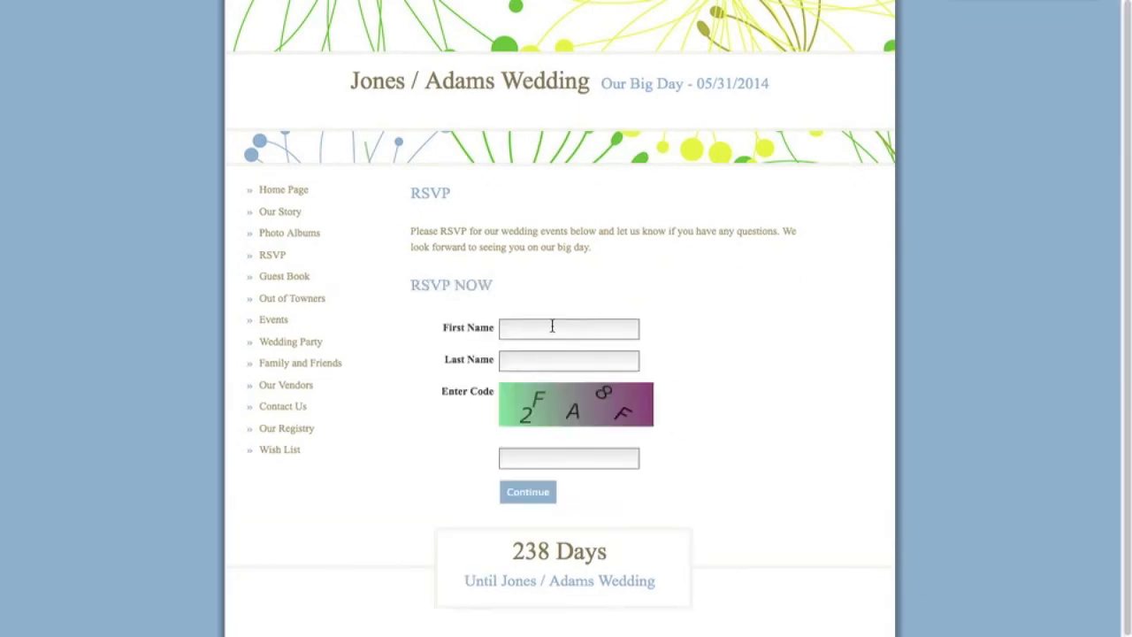
Enter the next guest's name and verification code and continue to their RSVP options.
left_click(548, 329)
key("Tab")
type("2fa8f")
left_click(534, 500)
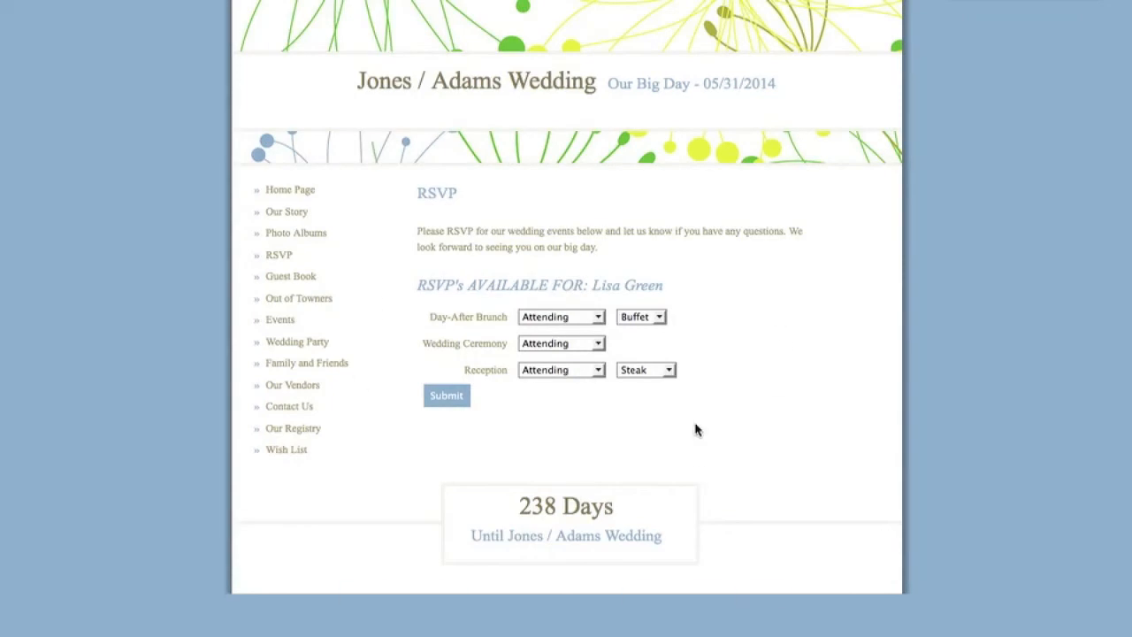
Set brunch to Menu, ceremony to Not Attending and reception to Fish, then submit.
left_click(628, 319)
left_click(633, 344)
left_click(596, 346)
left_click(585, 372)
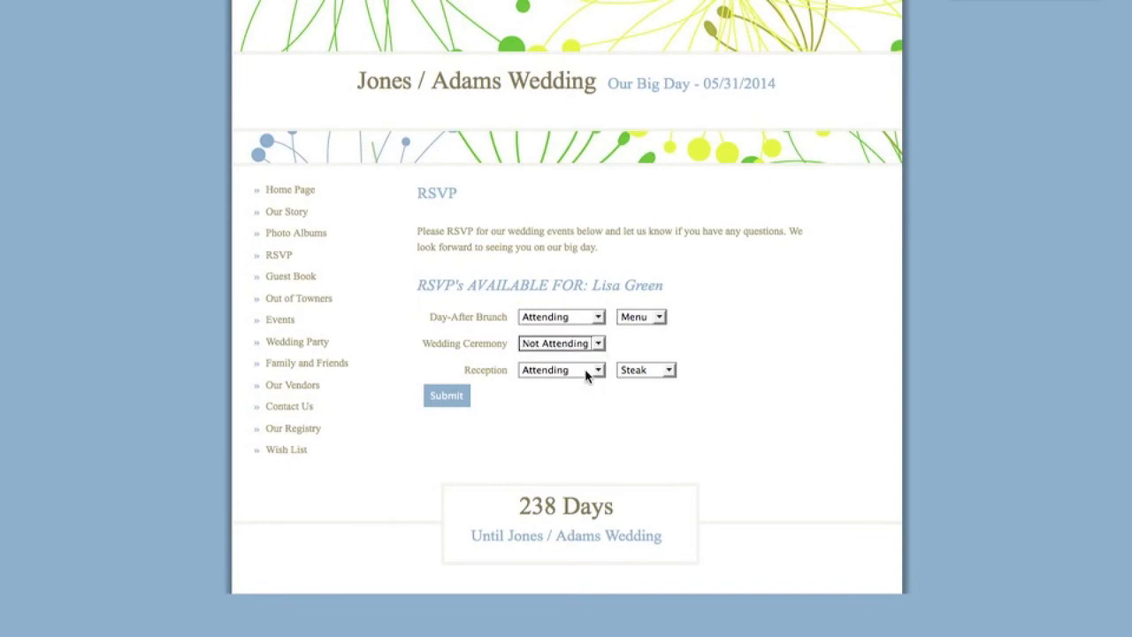
left_click(643, 371)
left_click(646, 398)
left_click(445, 397)
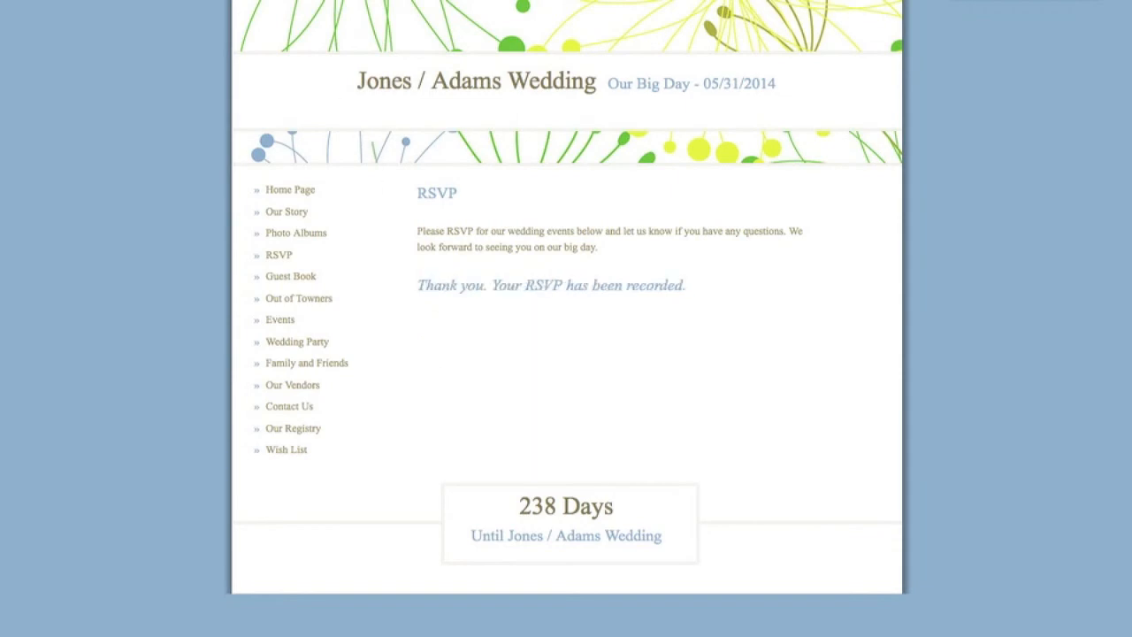
Enter the third guest's first and last name and verification code, then continue.
left_click(524, 326)
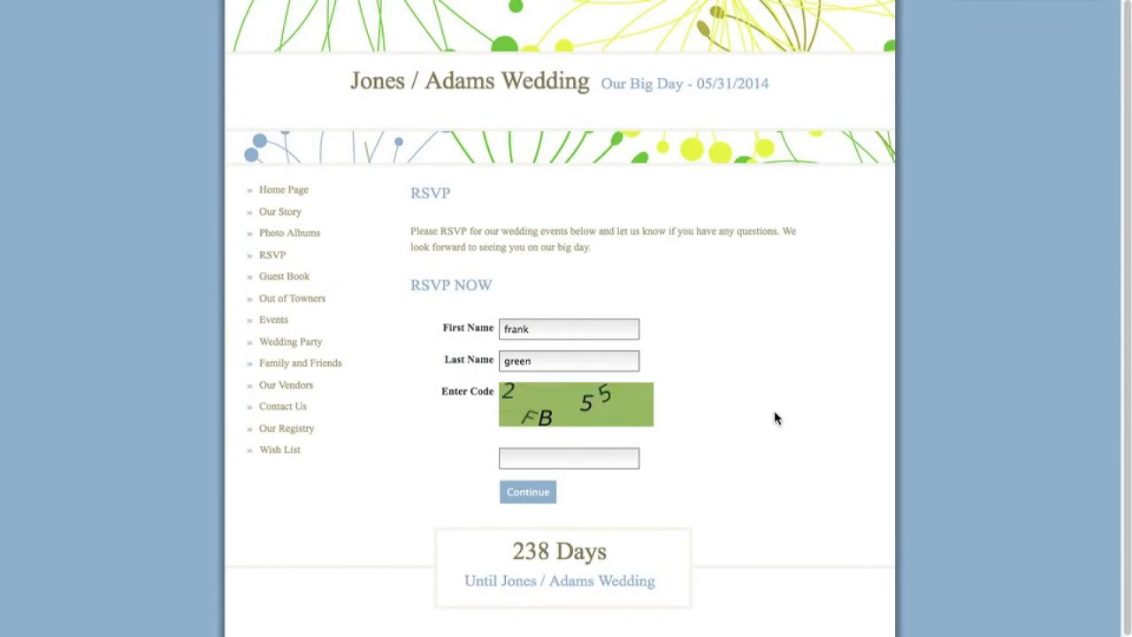
left_click(592, 464)
type("2fb55")
left_click(538, 495)
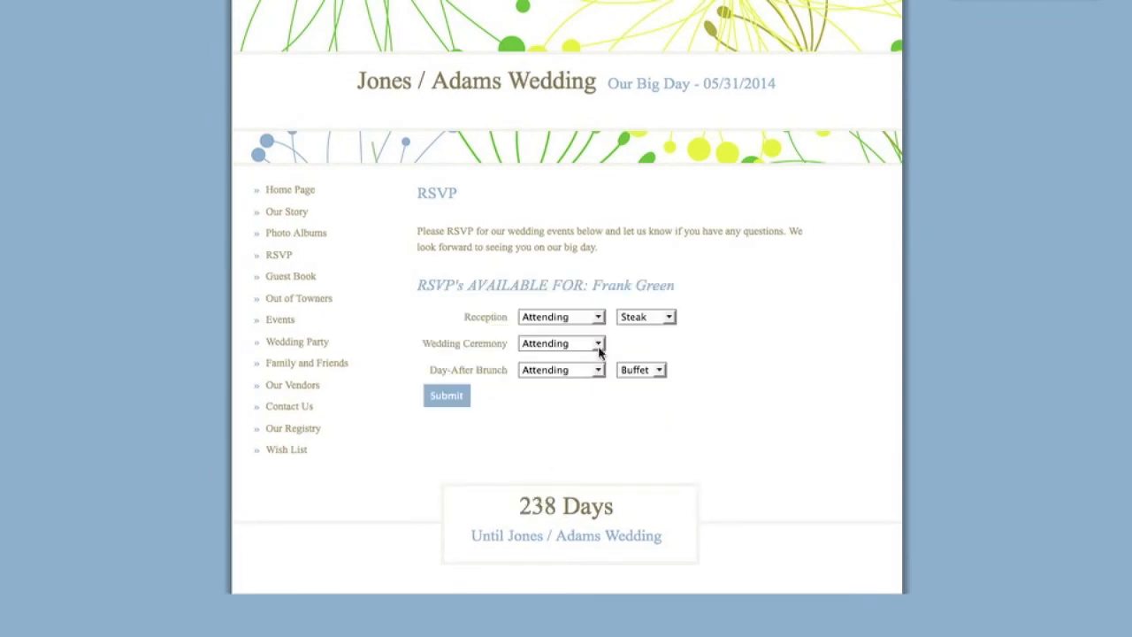
Mark the guest Not Attending the reception, choose Menu for brunch, and submit.
left_click(600, 319)
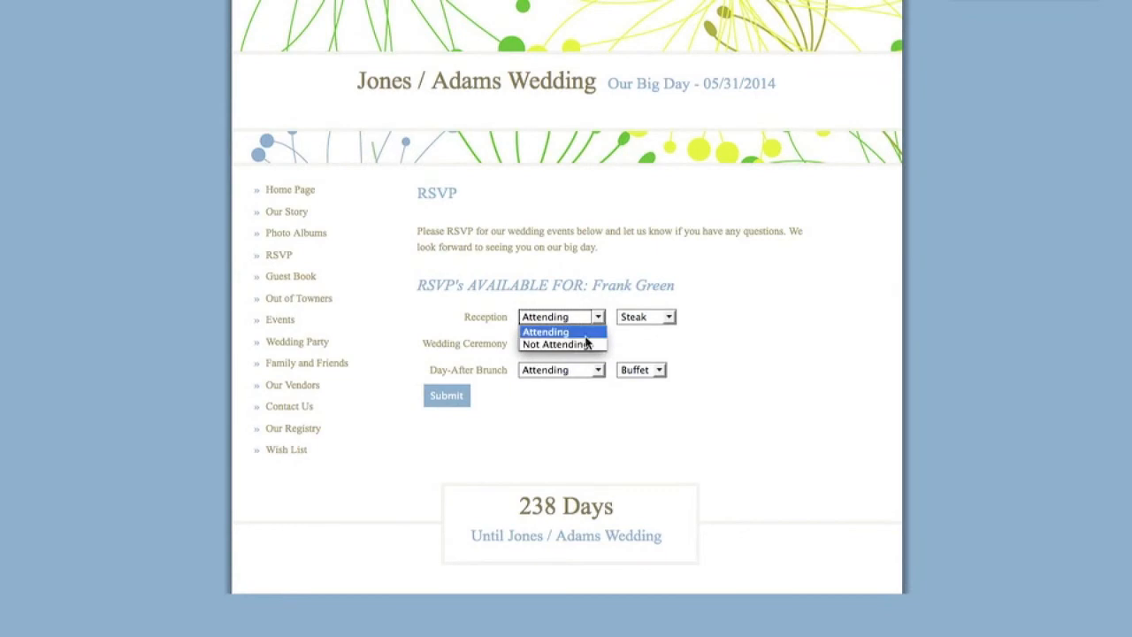
left_click(589, 344)
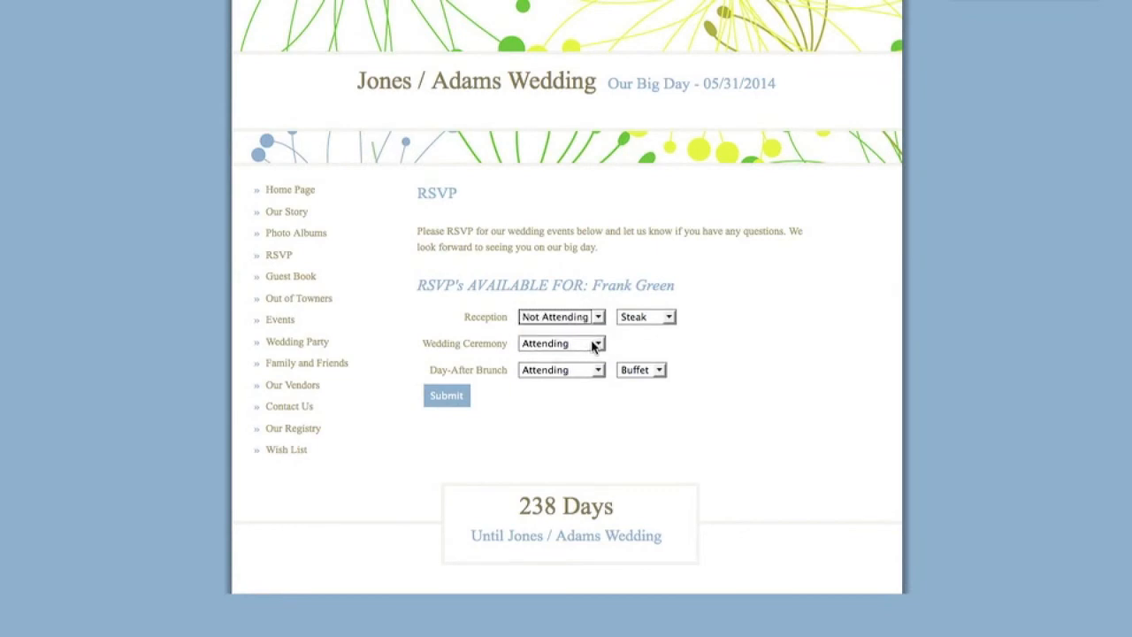
left_click(635, 371)
left_click(637, 397)
left_click(449, 400)
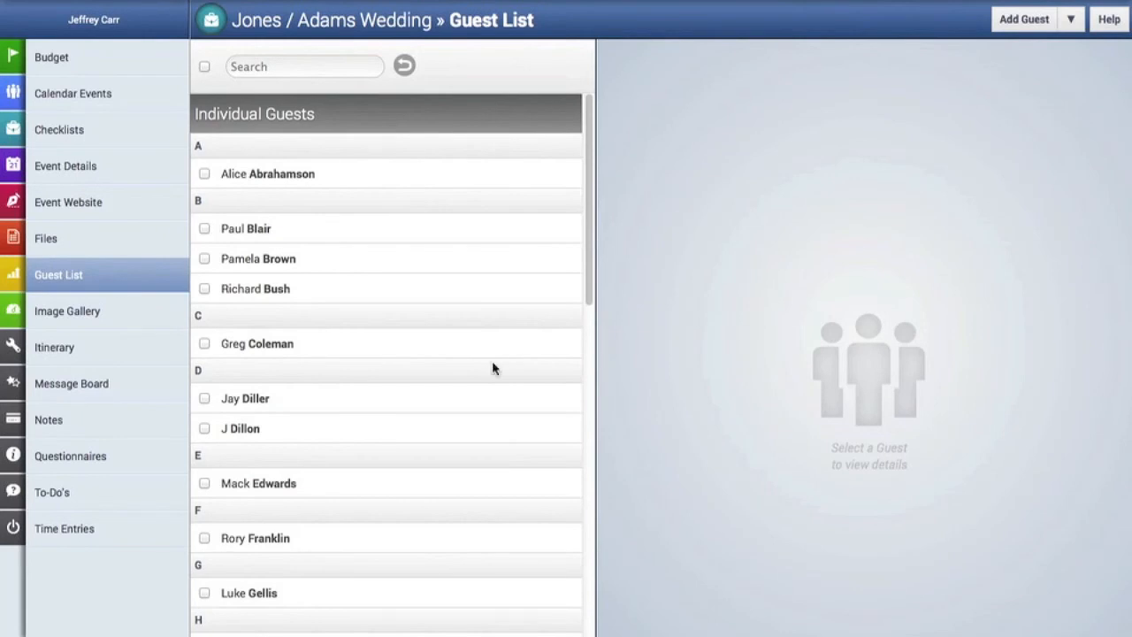
Review the responding Family Guests' details, including Menu brunch and Veggie reception, then open the Add Guest actions menu.
scroll(494, 369, "down", 10)
left_click(310, 566)
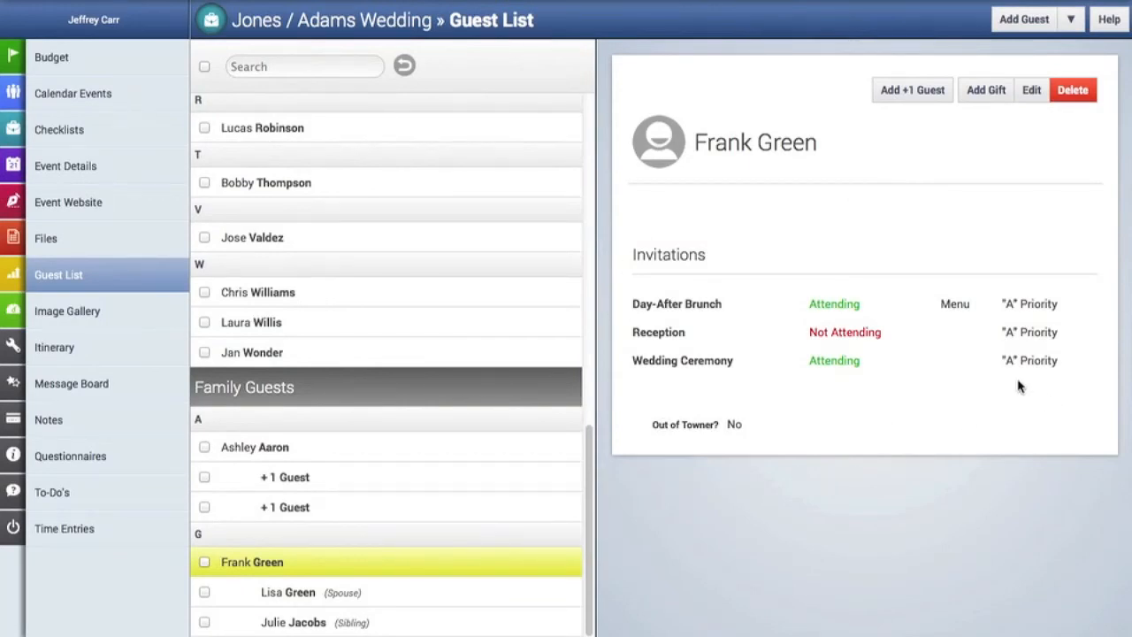
left_click(285, 449)
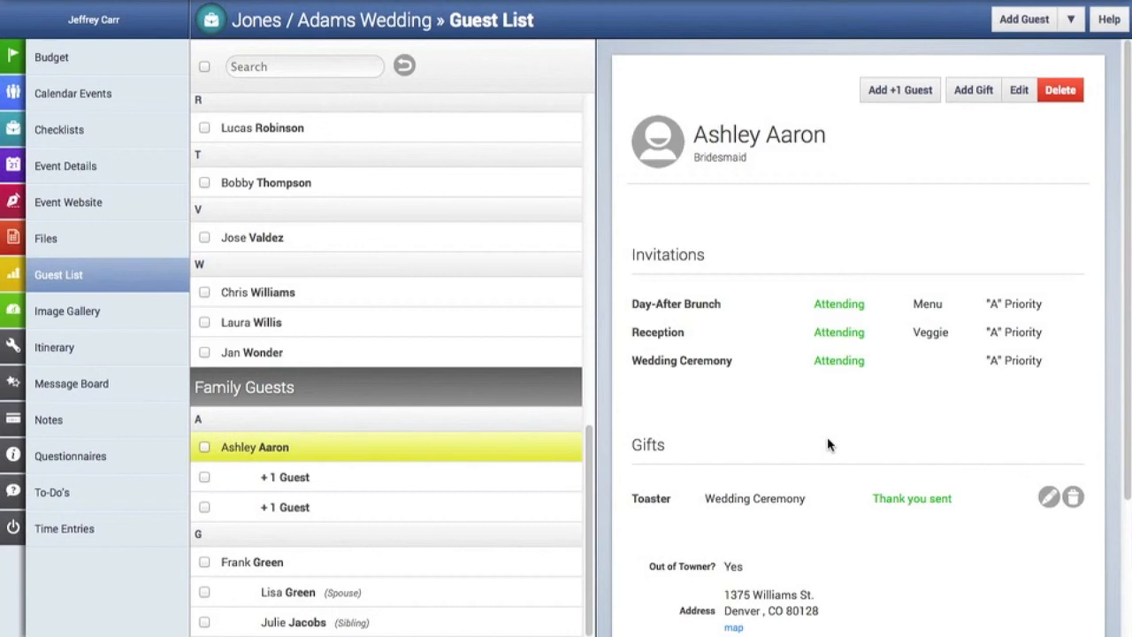
left_click(1068, 16)
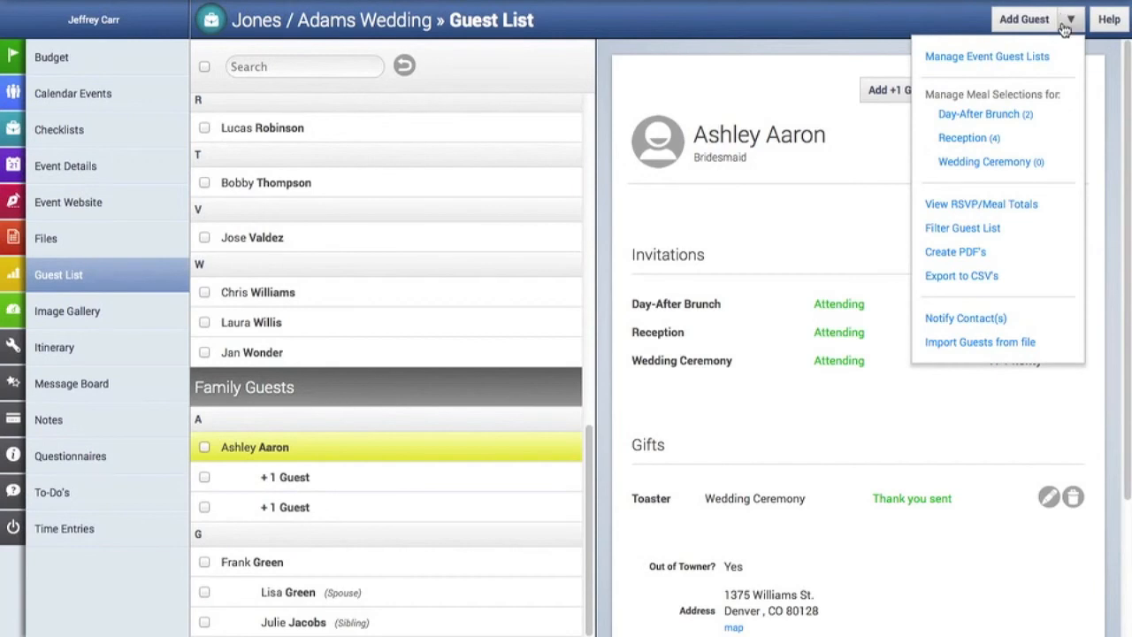
Show the RSVP/Meal totals: Reception 8 attending, 5 not, 14 pending; Brunch Menu 5; Ceremony 2.
left_click(1026, 205)
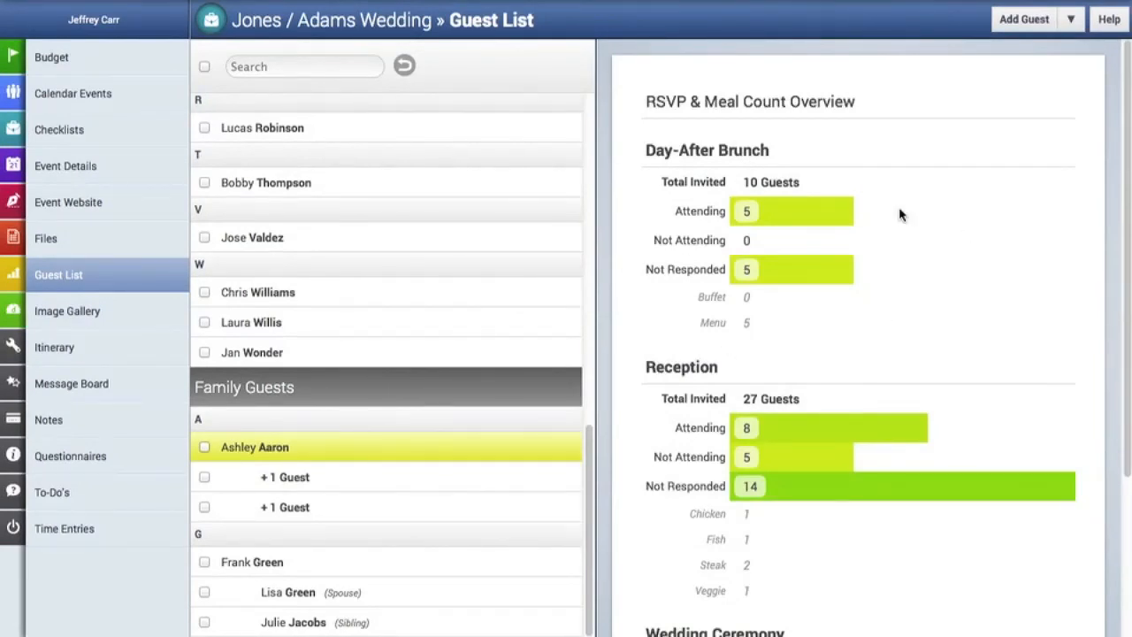
scroll(755, 316, "down", 2)
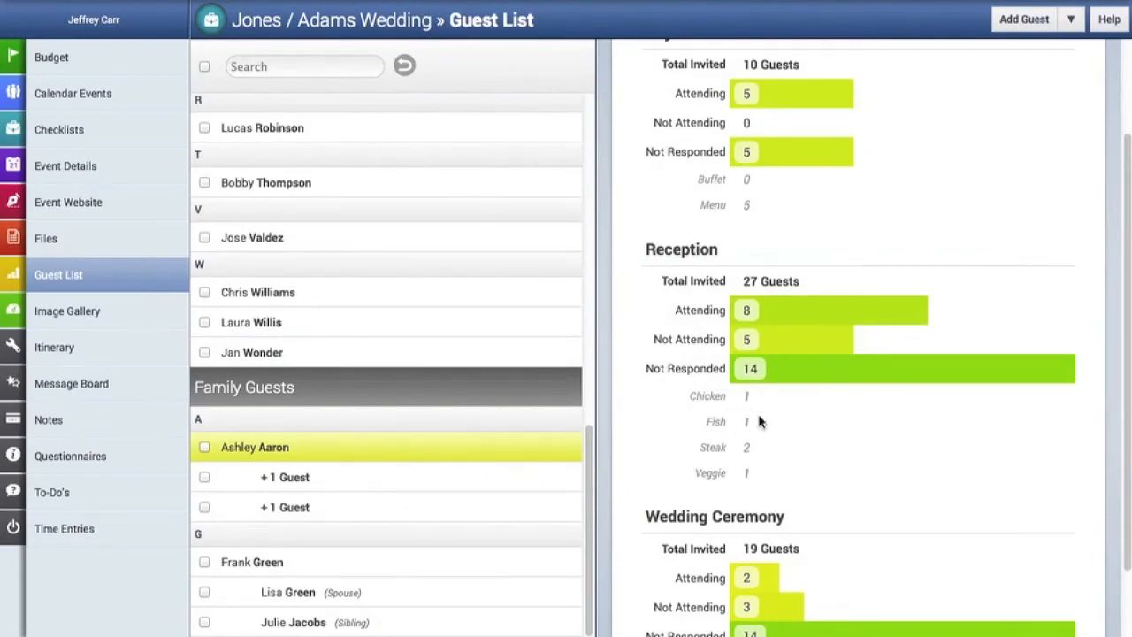
scroll(774, 427, "down", 2)
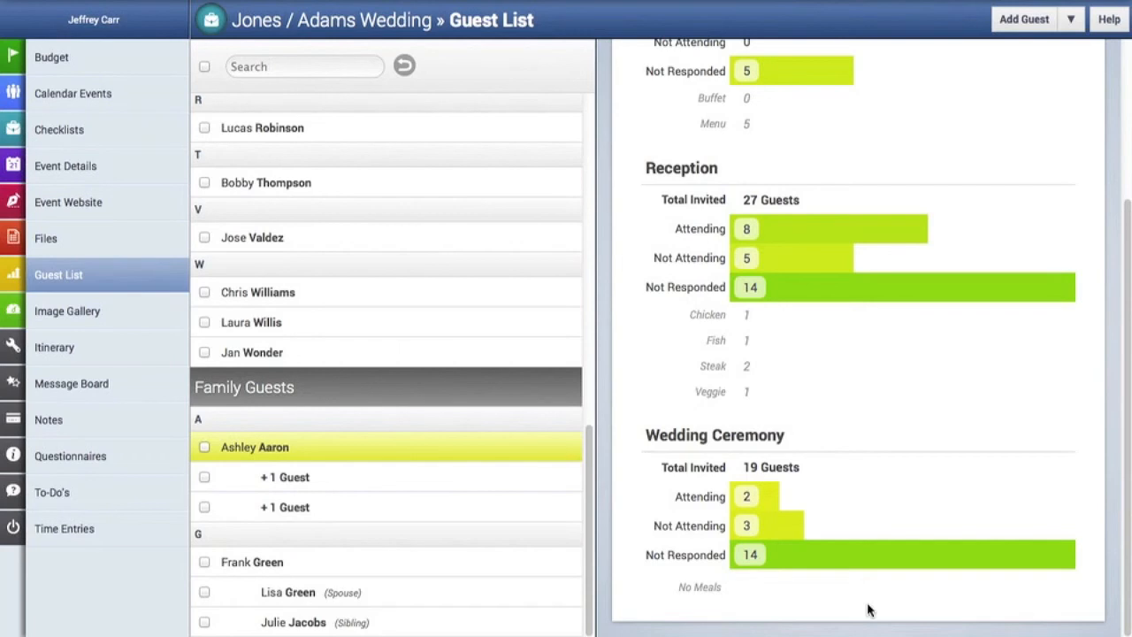
scroll(867, 609, "up", 5)
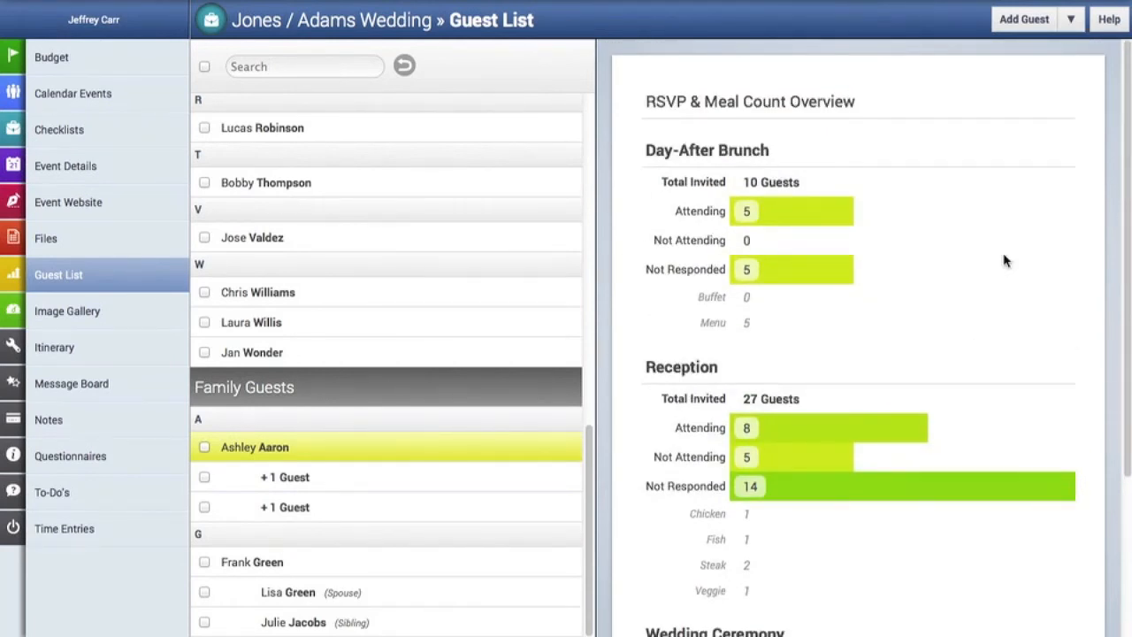
Filter the guest list to guests invited to the Wedding Ceremony.
left_click(1071, 21)
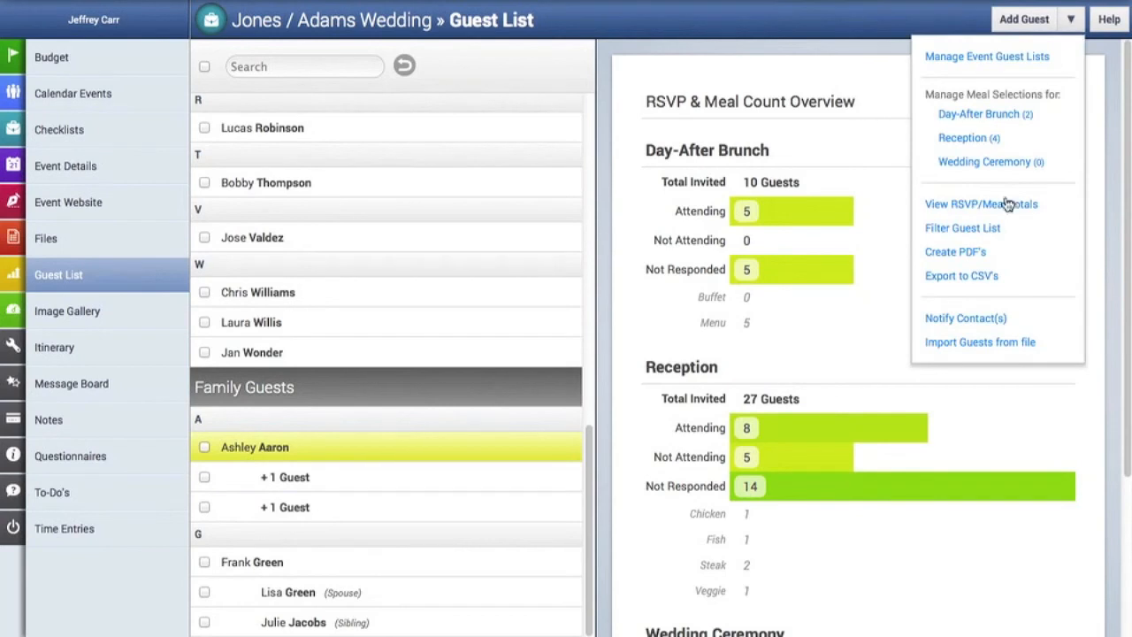
left_click(999, 232)
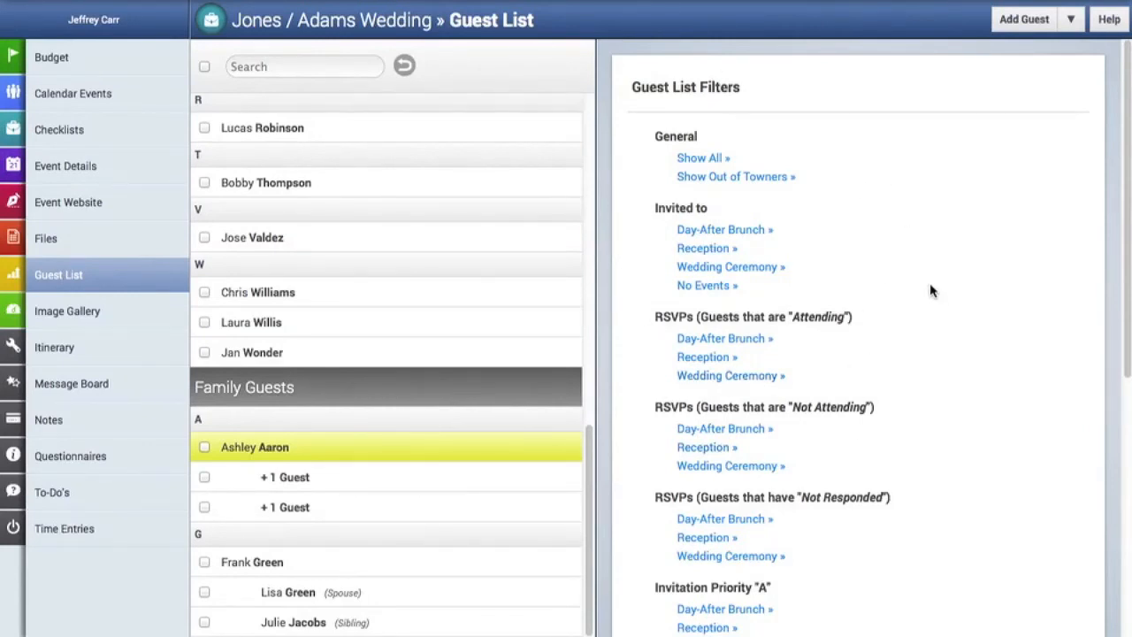
scroll(929, 283, "down", 1)
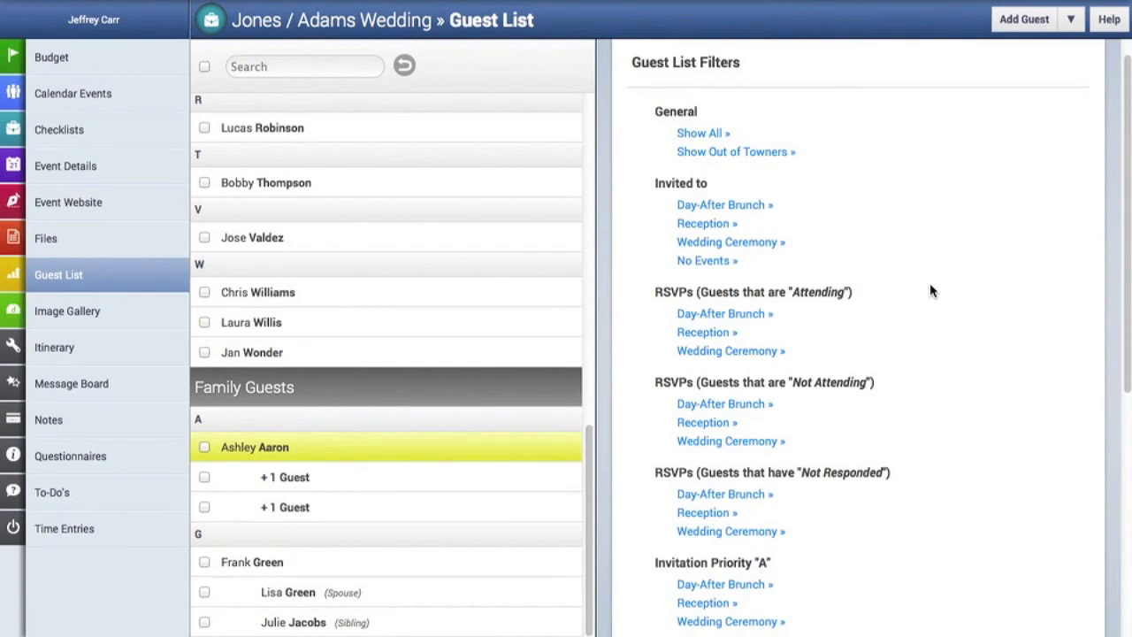
left_click(741, 245)
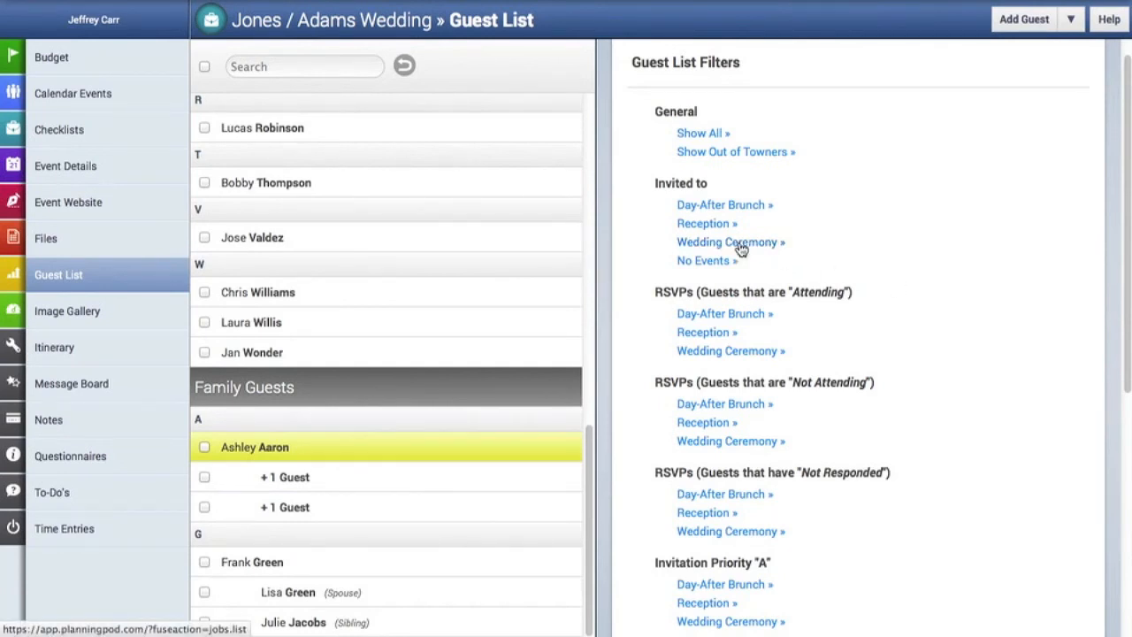
scroll(561, 283, "down", 5)
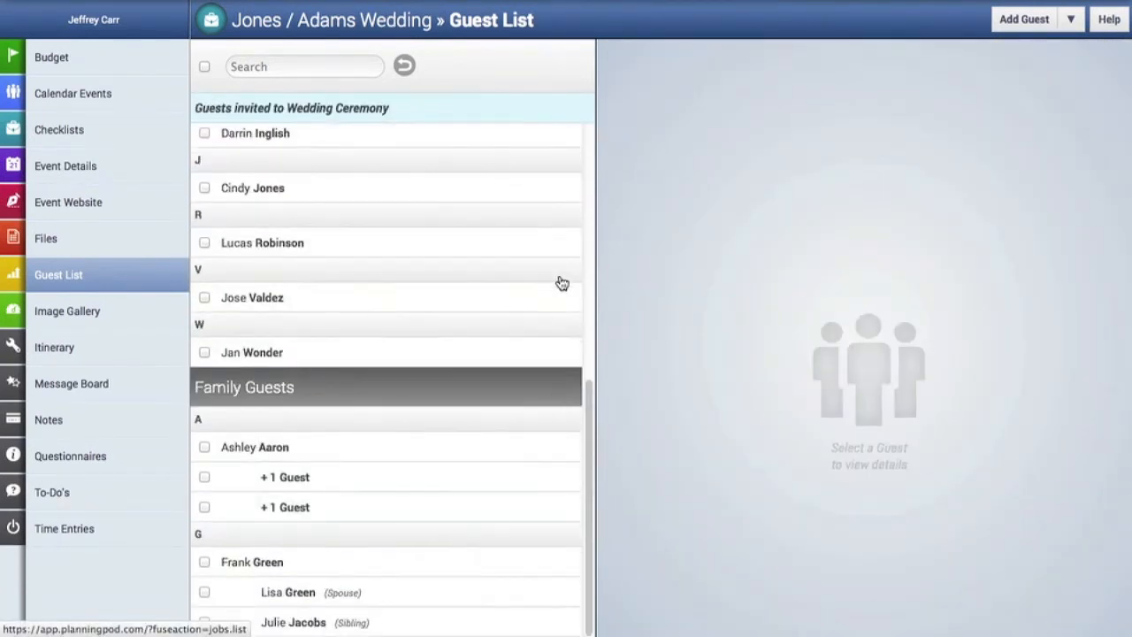
scroll(559, 281, "up", 5)
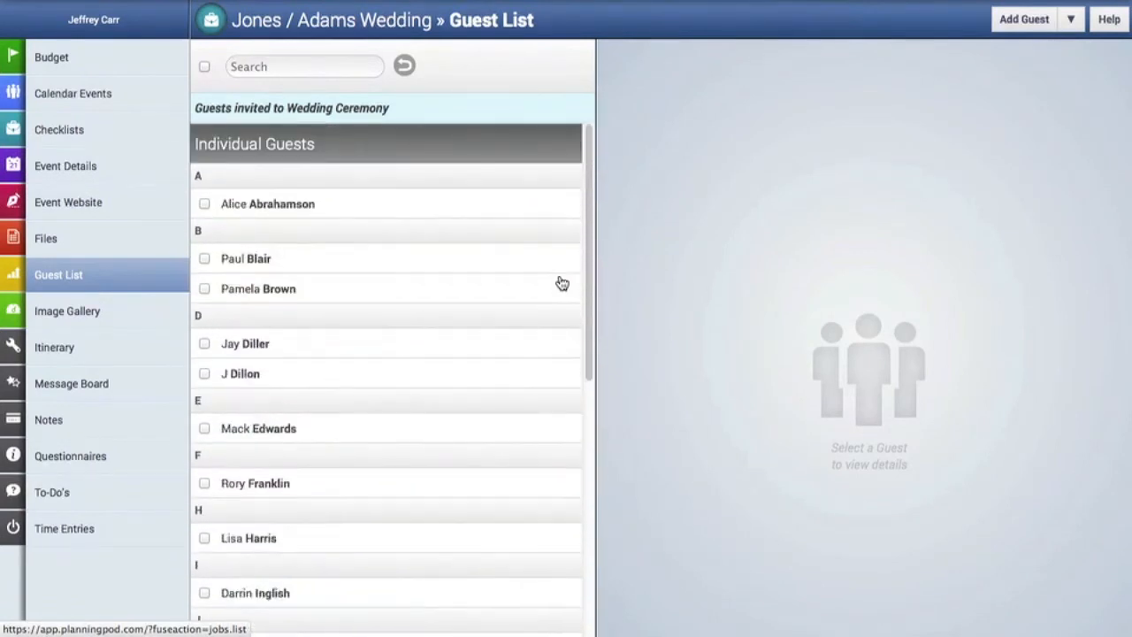
Filter the guest list to Reception guests who are Attending.
left_click(1067, 30)
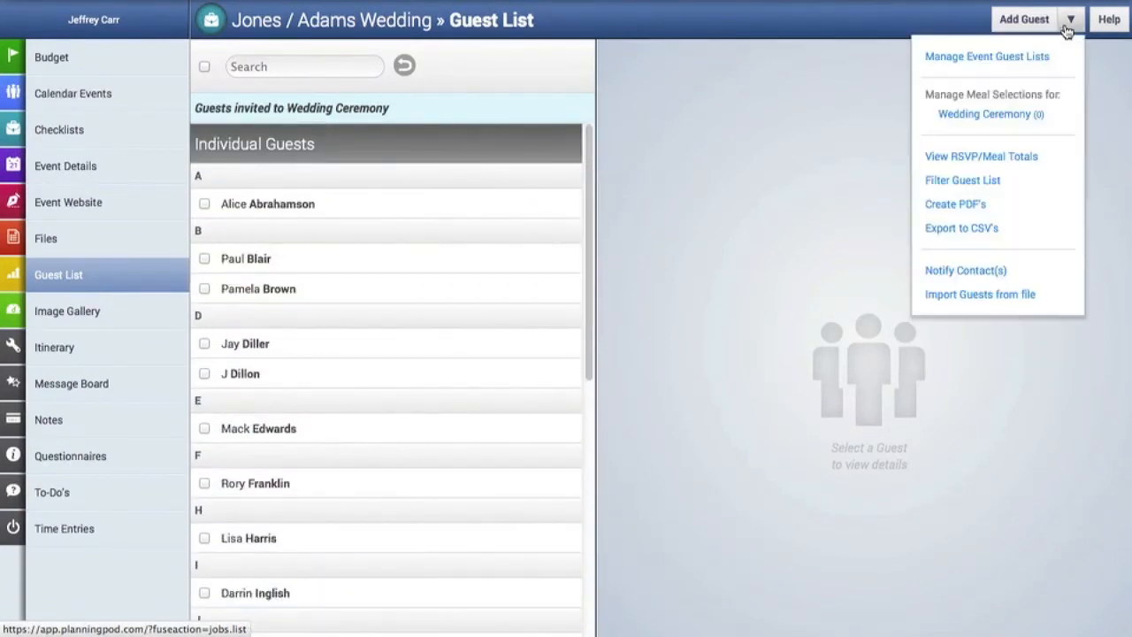
left_click(995, 181)
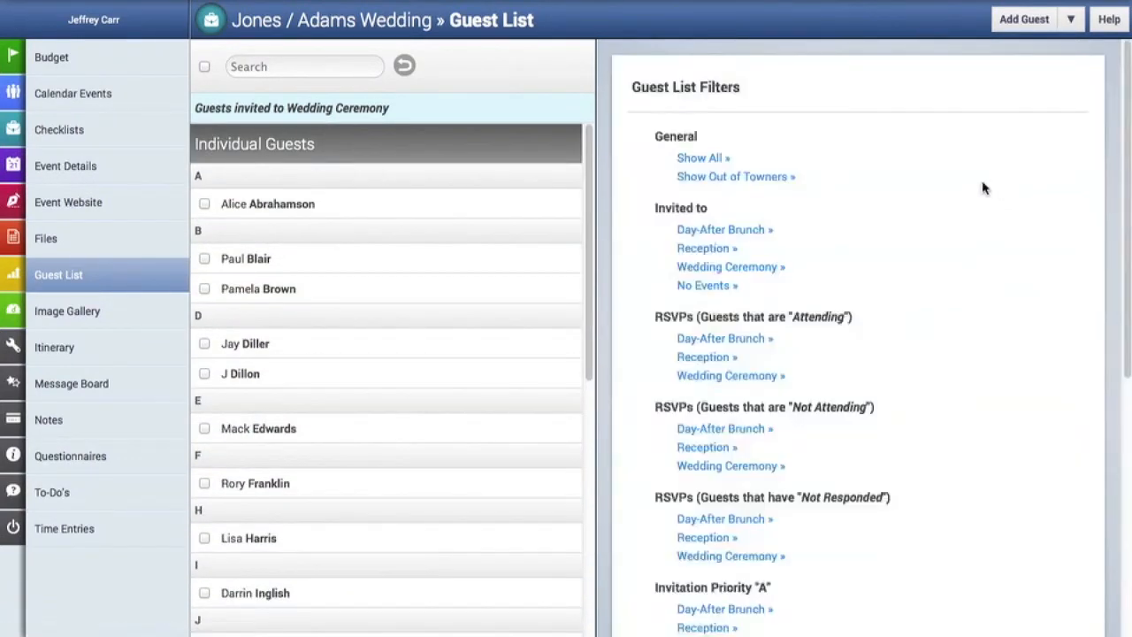
scroll(784, 271, "down", 2)
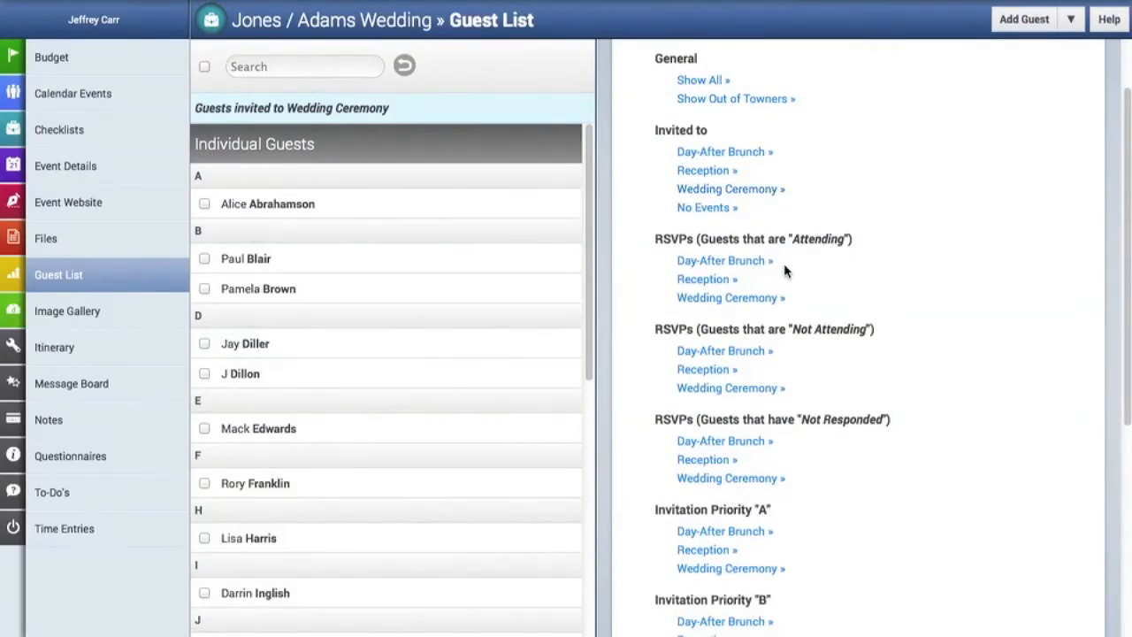
left_click(707, 279)
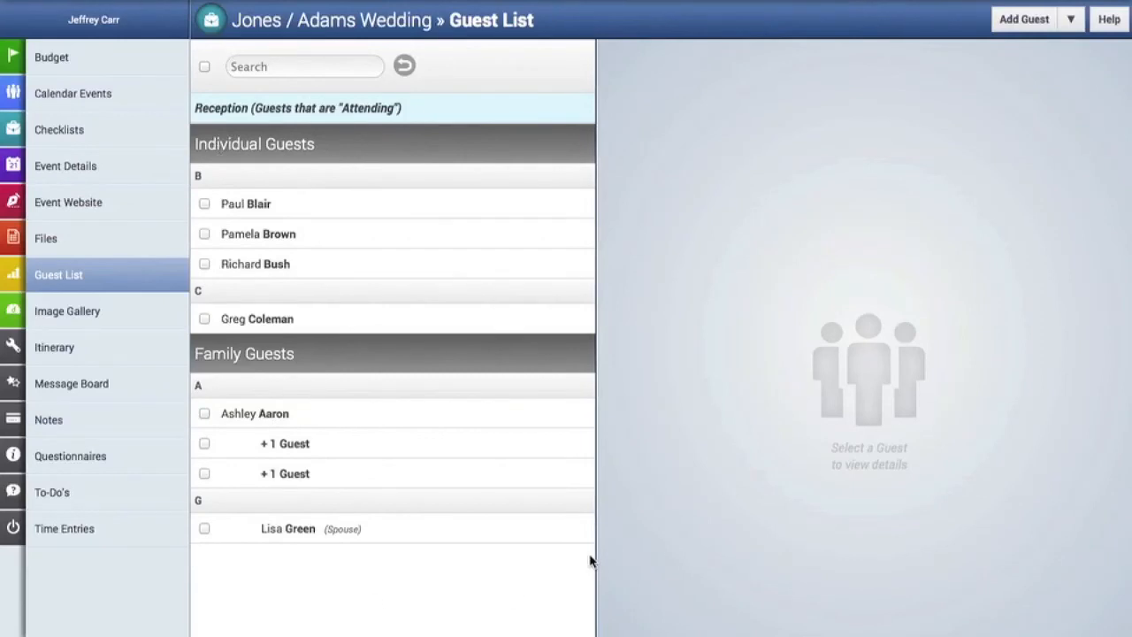
Reopen the Guest List Filters and browse the full set of filter options.
left_click(1071, 20)
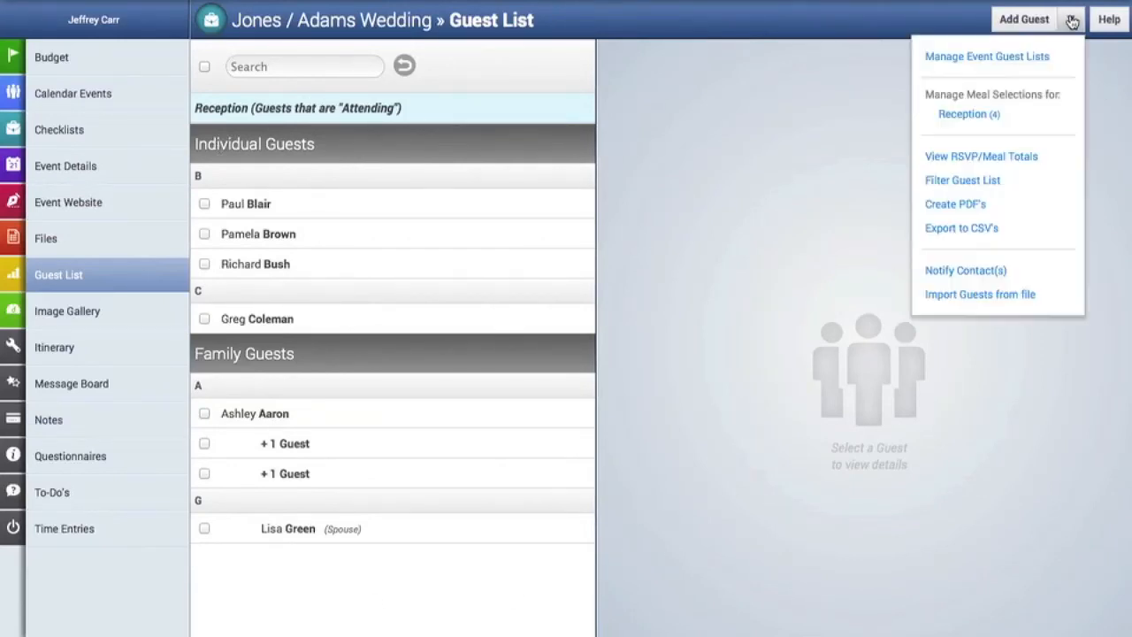
left_click(992, 182)
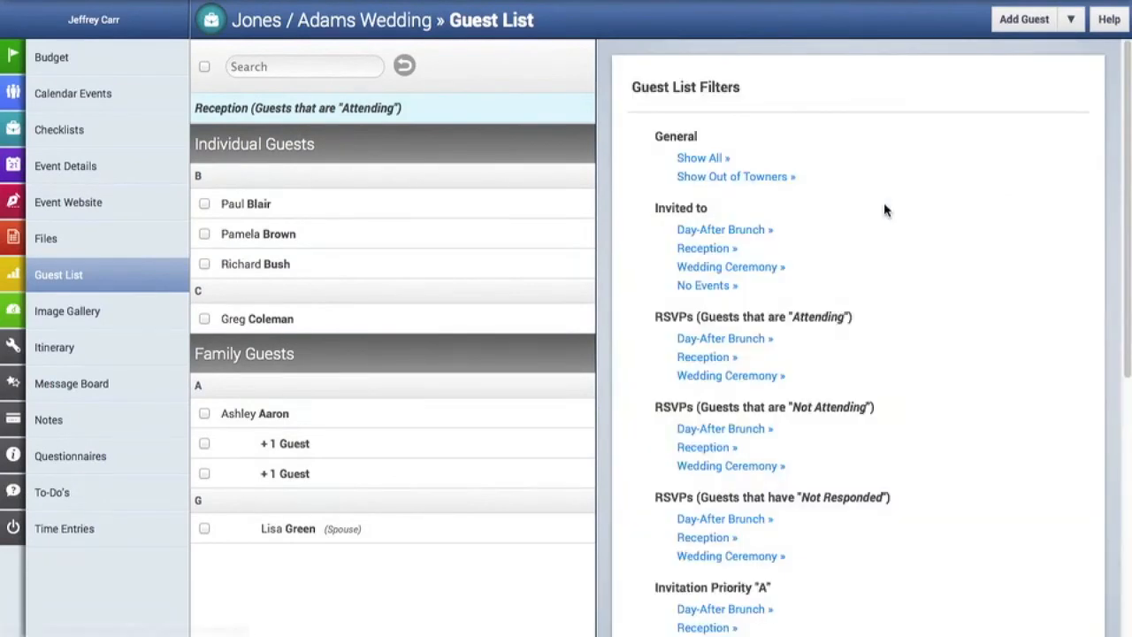
scroll(791, 244, "down", 3)
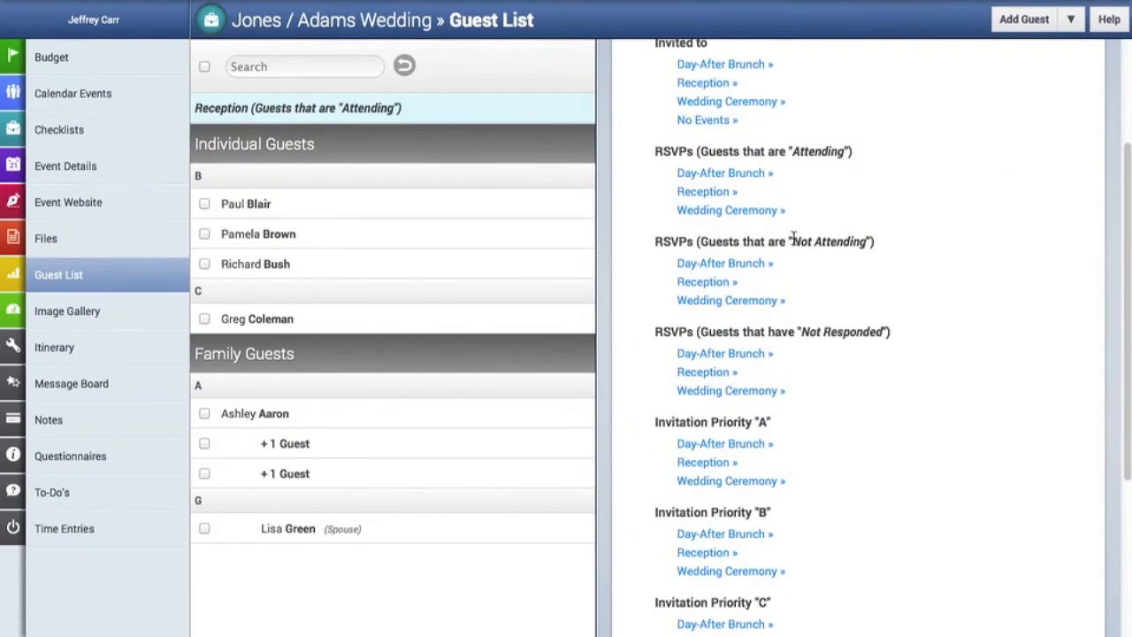
scroll(793, 282, "down", 2)
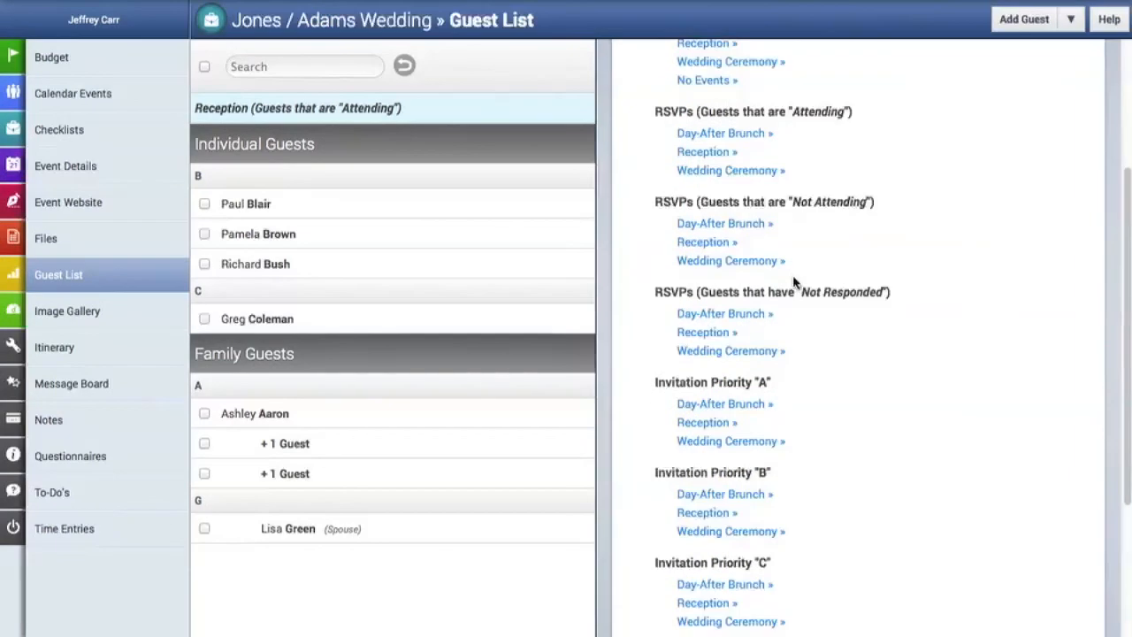
scroll(793, 282, "down", 3)
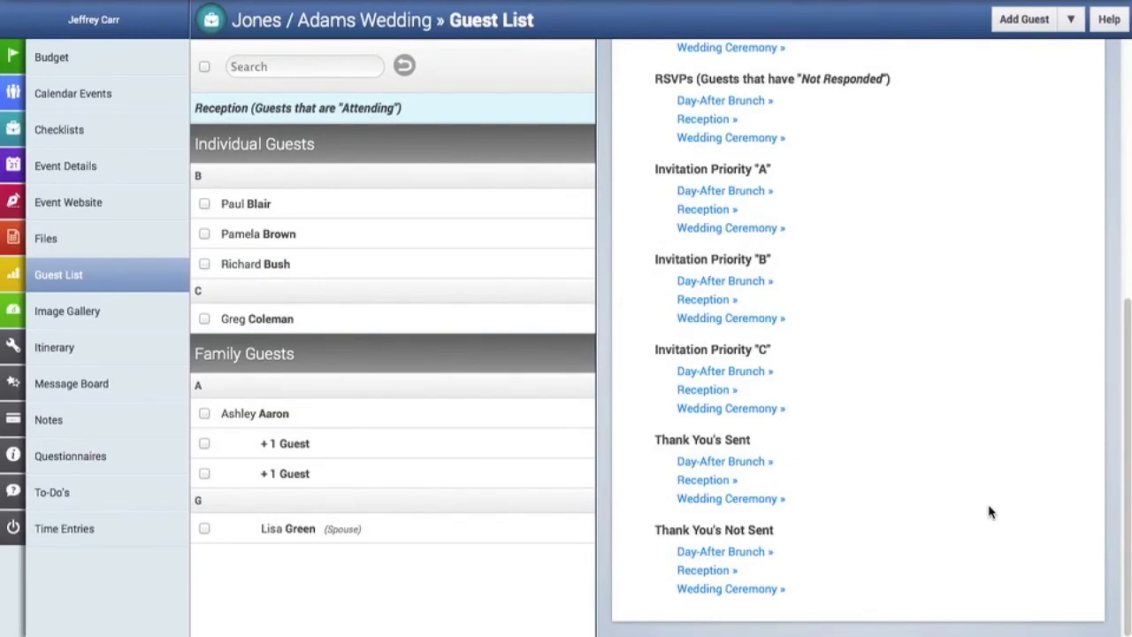
scroll(989, 511, "up", 5)
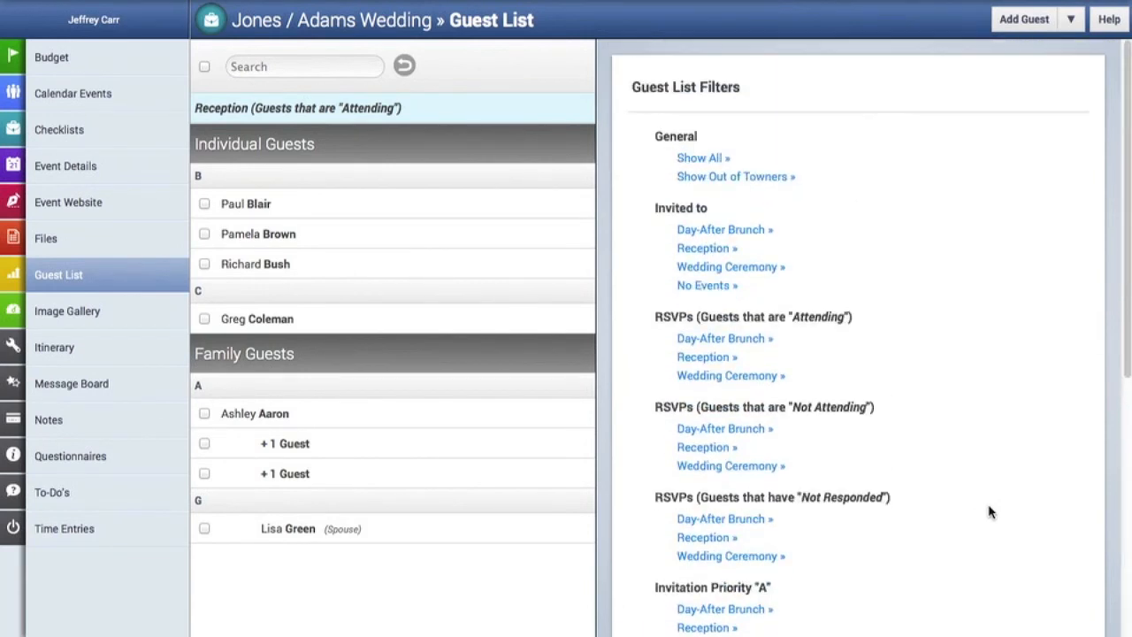
left_click(1071, 22)
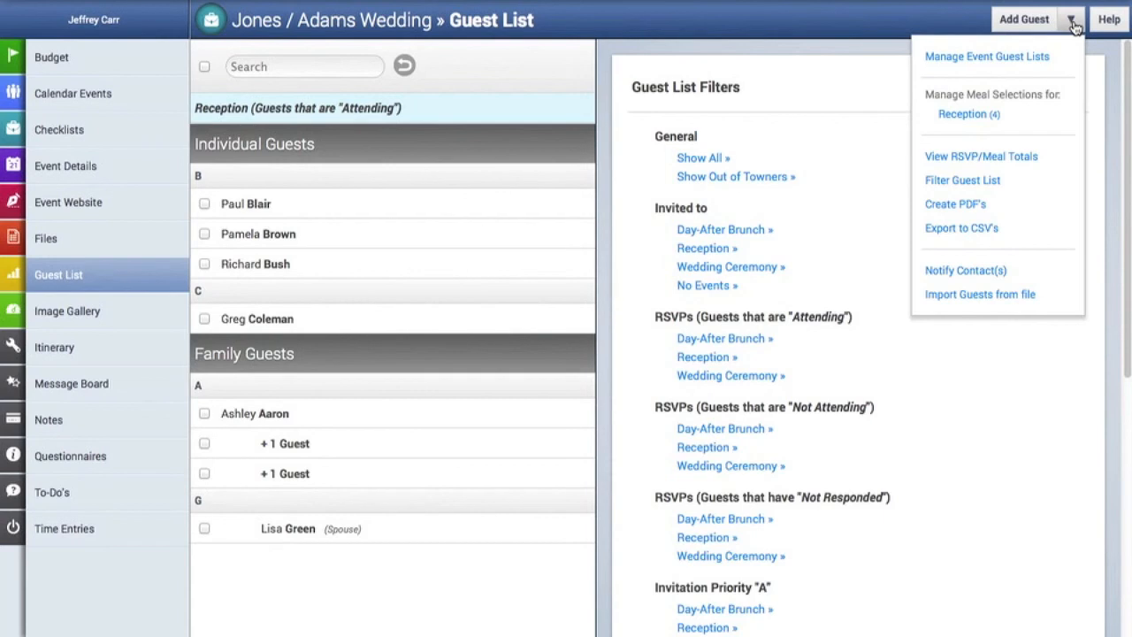
Save a PDF of attending Wedding Ceremony guests (19 invited, 2 attending, 3 not, 14 pending), review it, then close it.
left_click(985, 207)
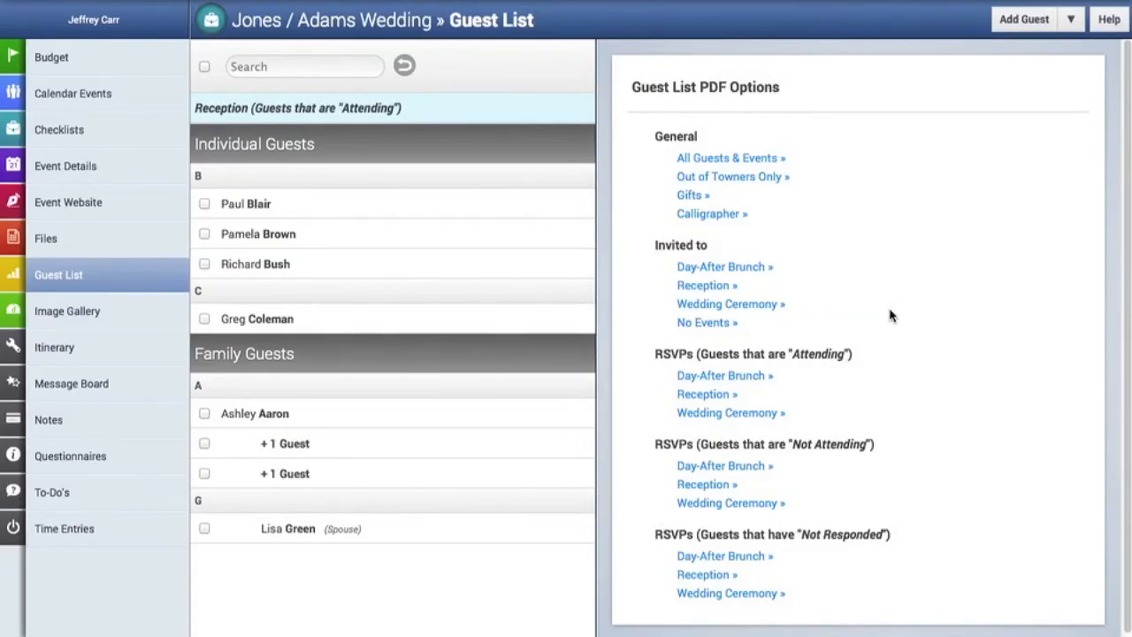
left_click(751, 418)
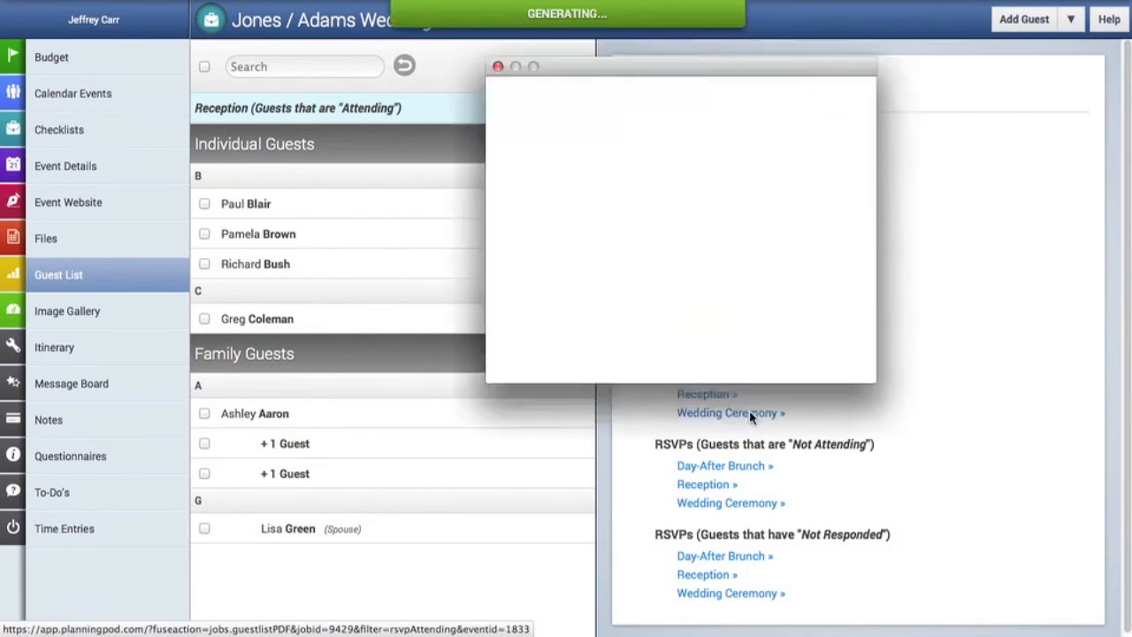
left_click(808, 330)
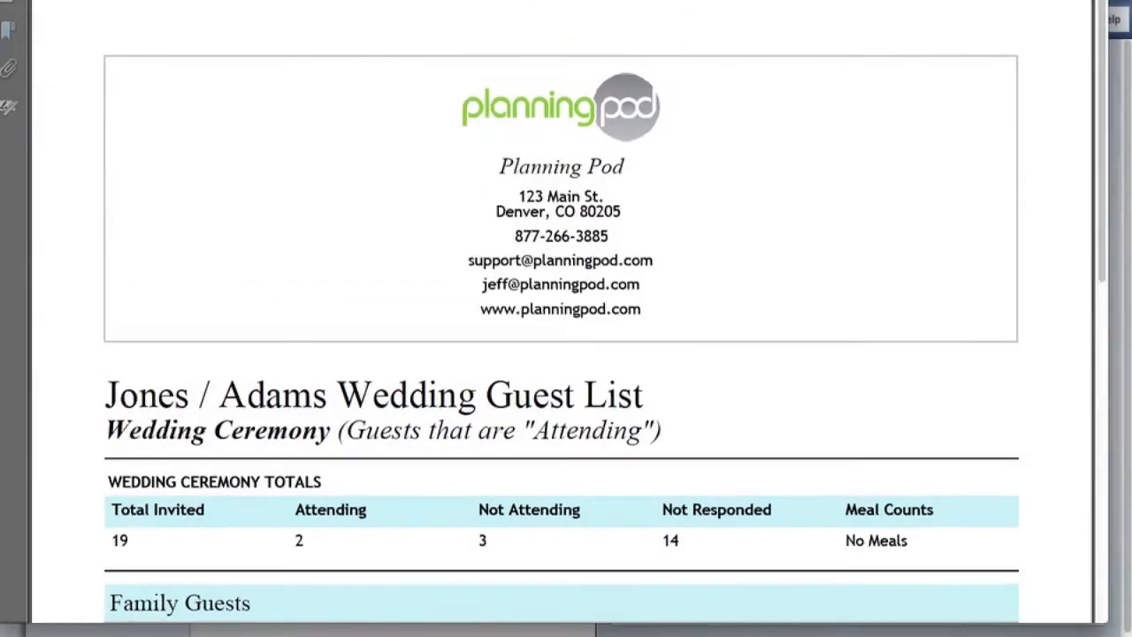
scroll(624, 223, "down", 5)
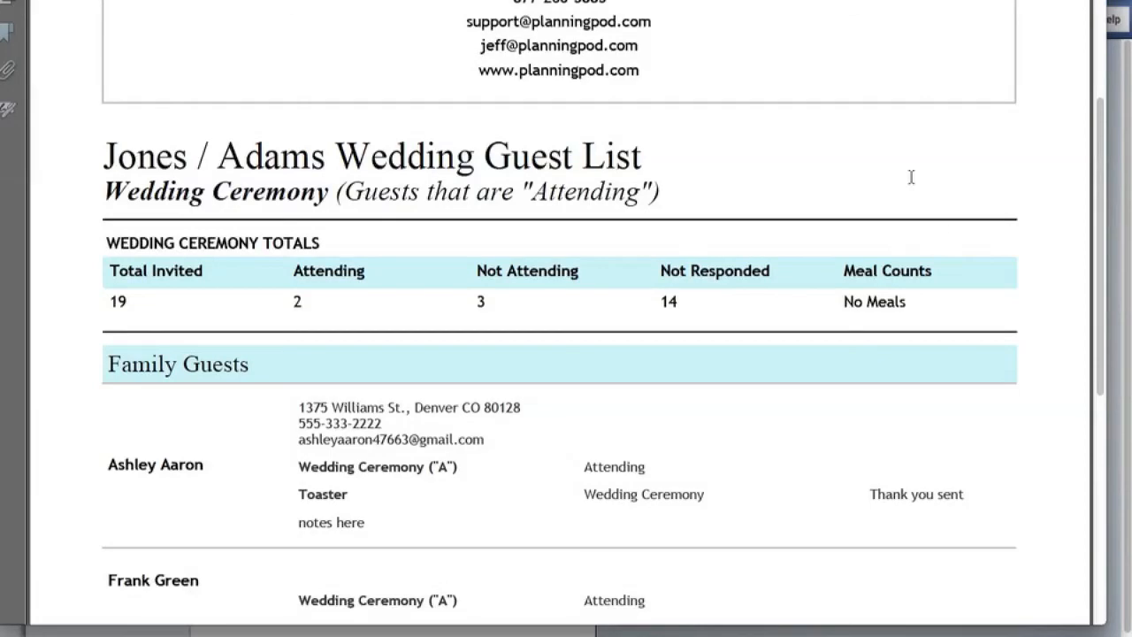
scroll(813, 434, "down", 10)
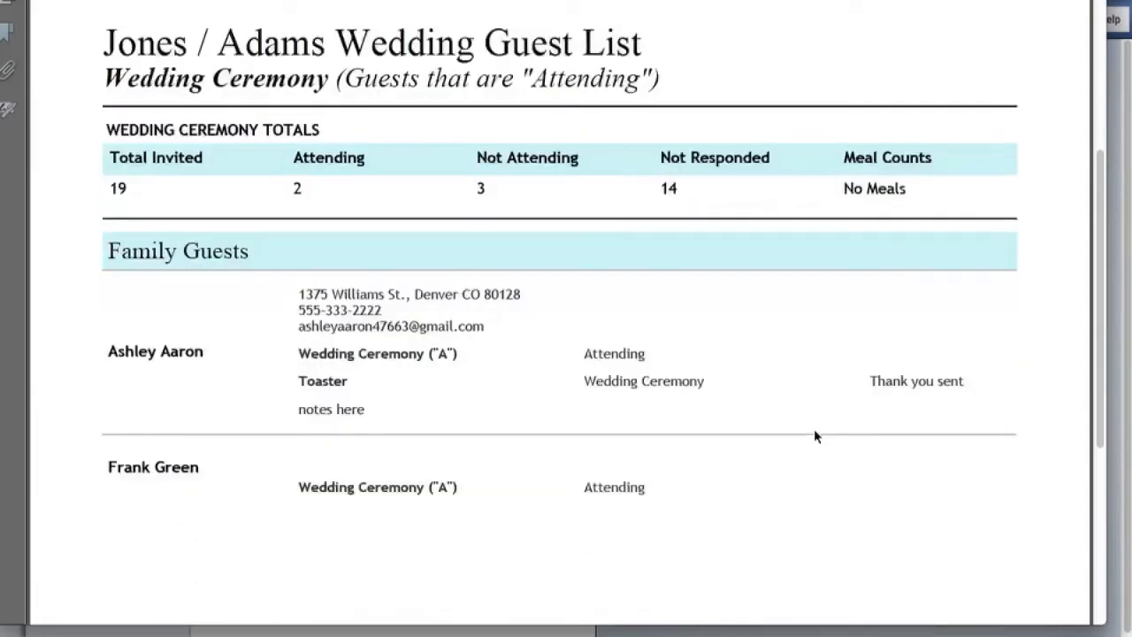
scroll(816, 436, "up", 15)
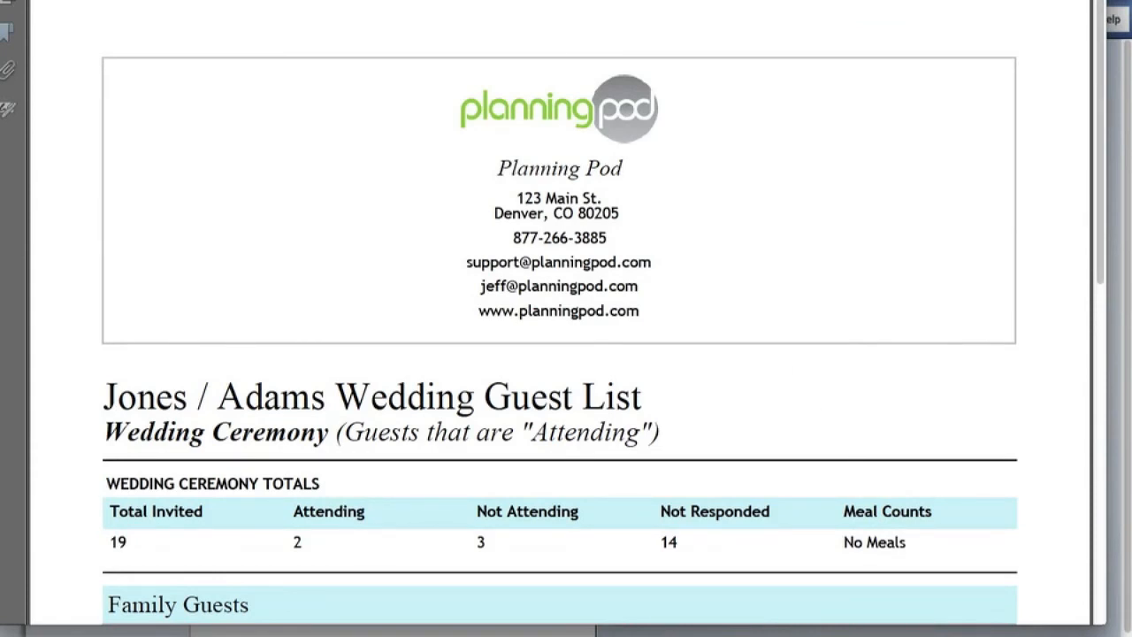
left_click(363, 634)
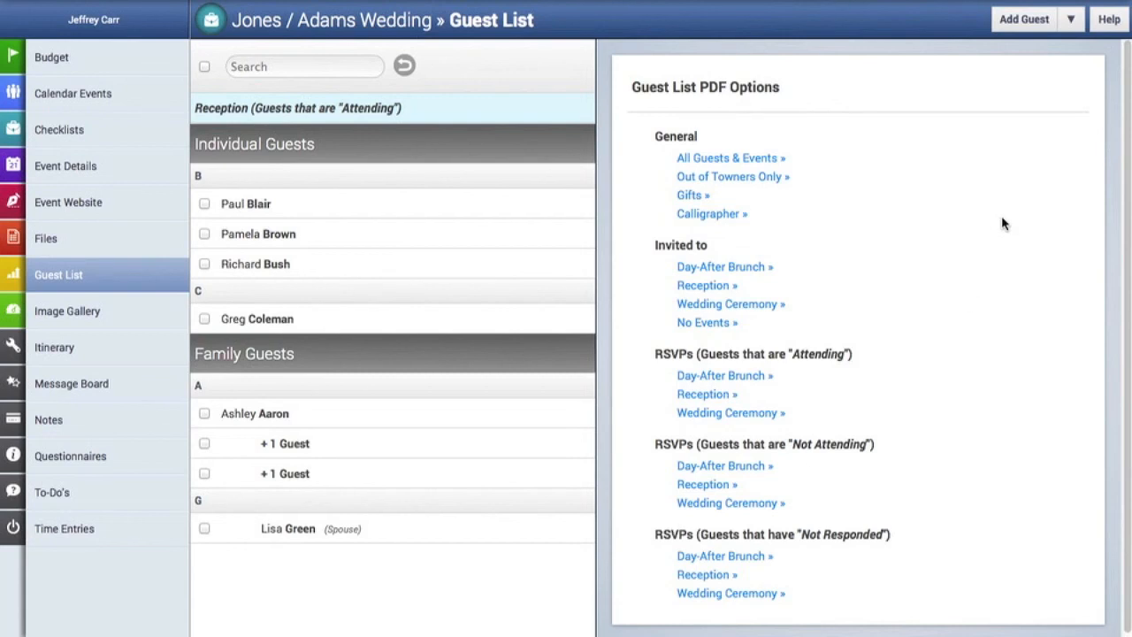
Export the attending Reception guests to a CSV file and save the download.
left_click(1071, 18)
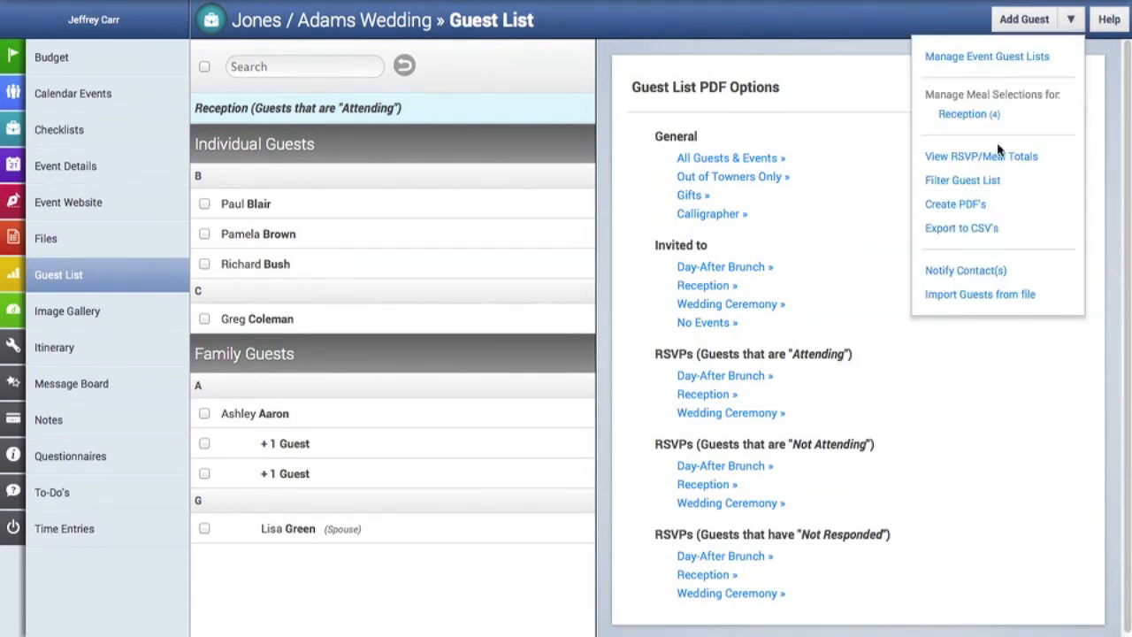
left_click(968, 229)
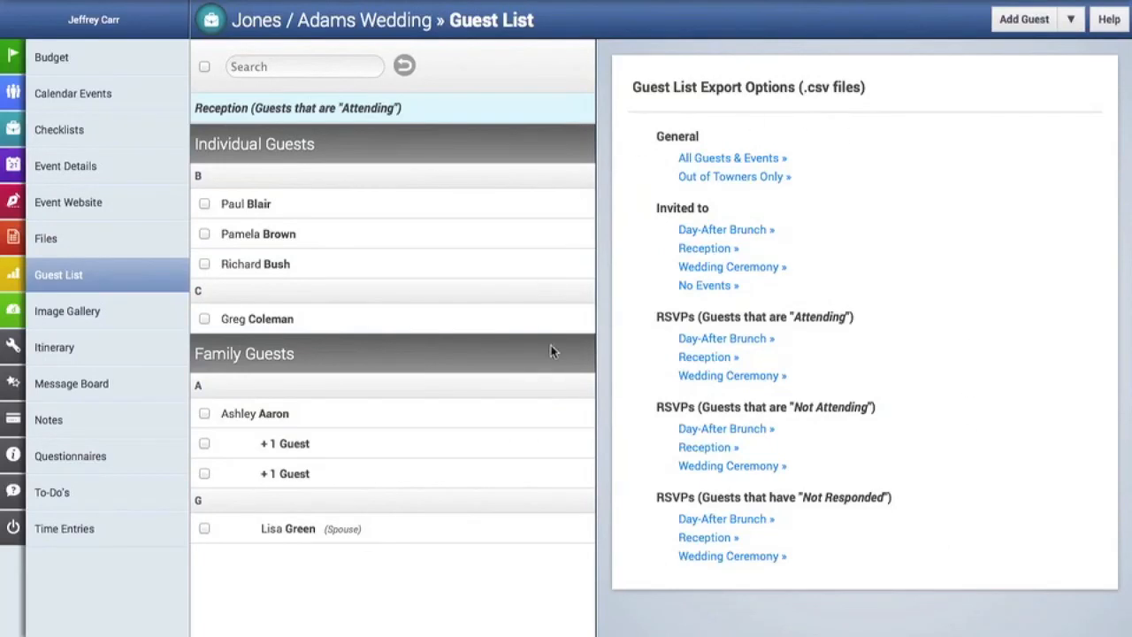
left_click(720, 358)
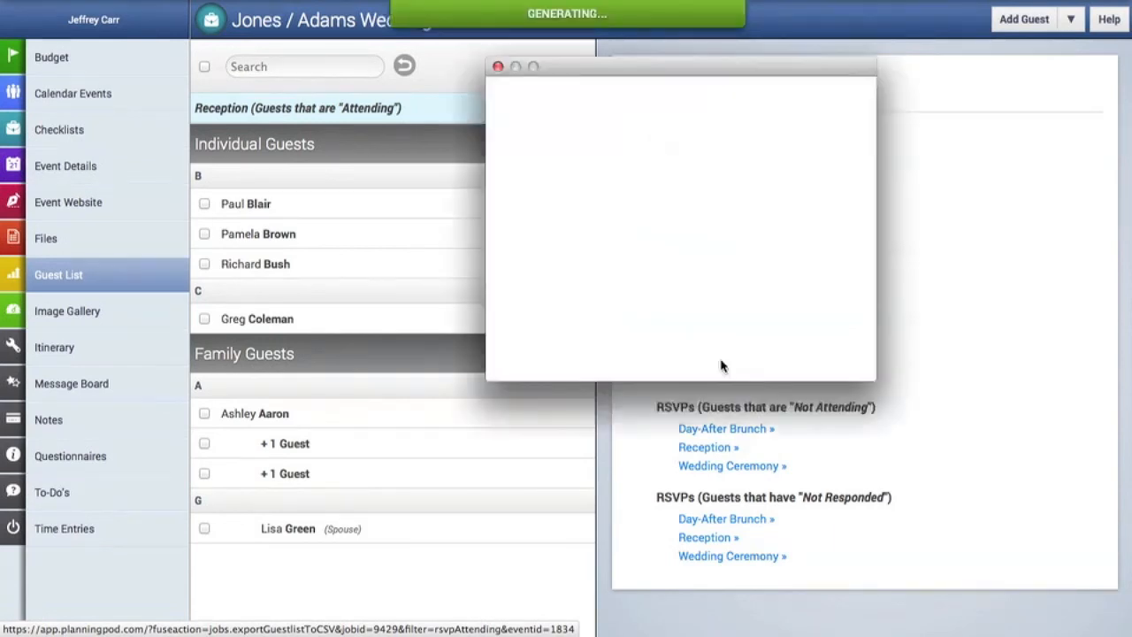
left_click(822, 334)
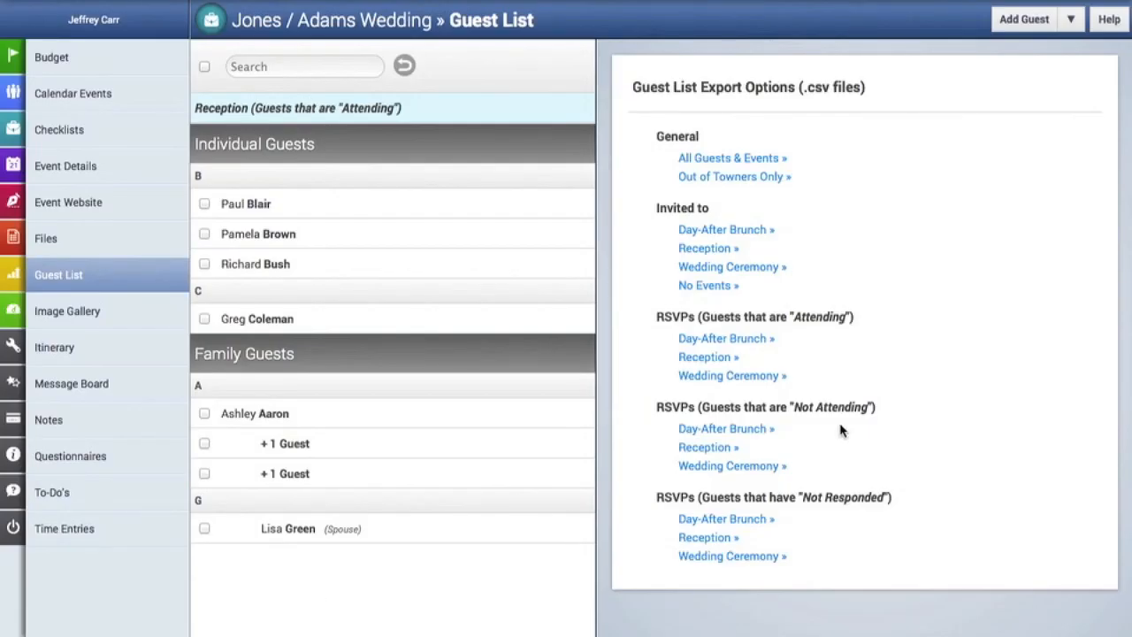
left_click(1071, 20)
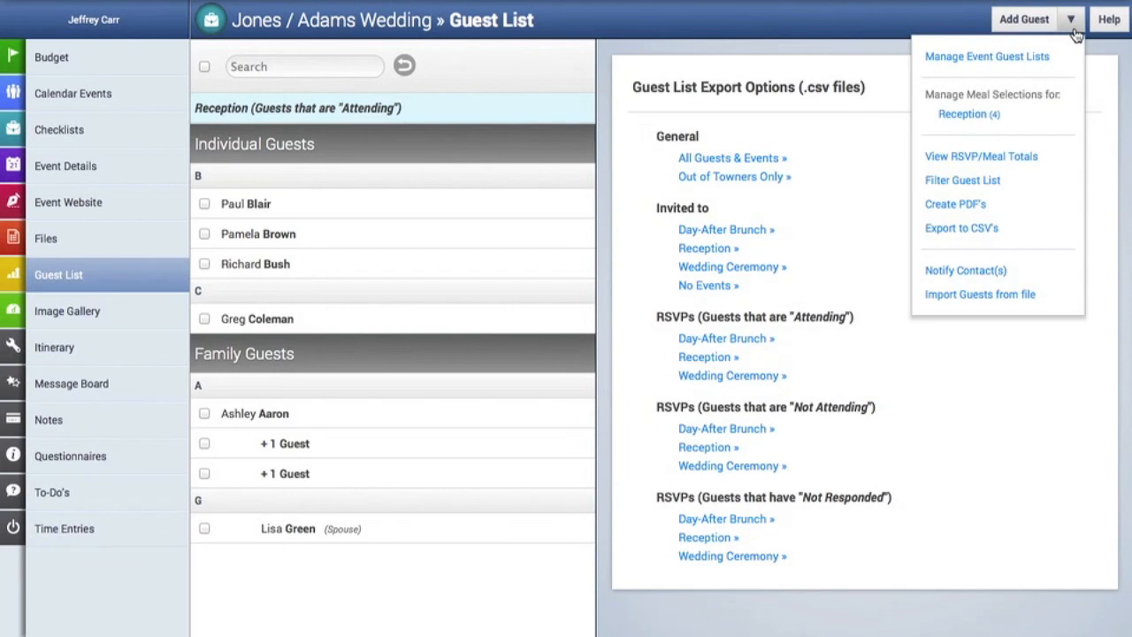
Add both available contacts as recipients in Notify Contact(s) and save to send the notice.
left_click(1002, 277)
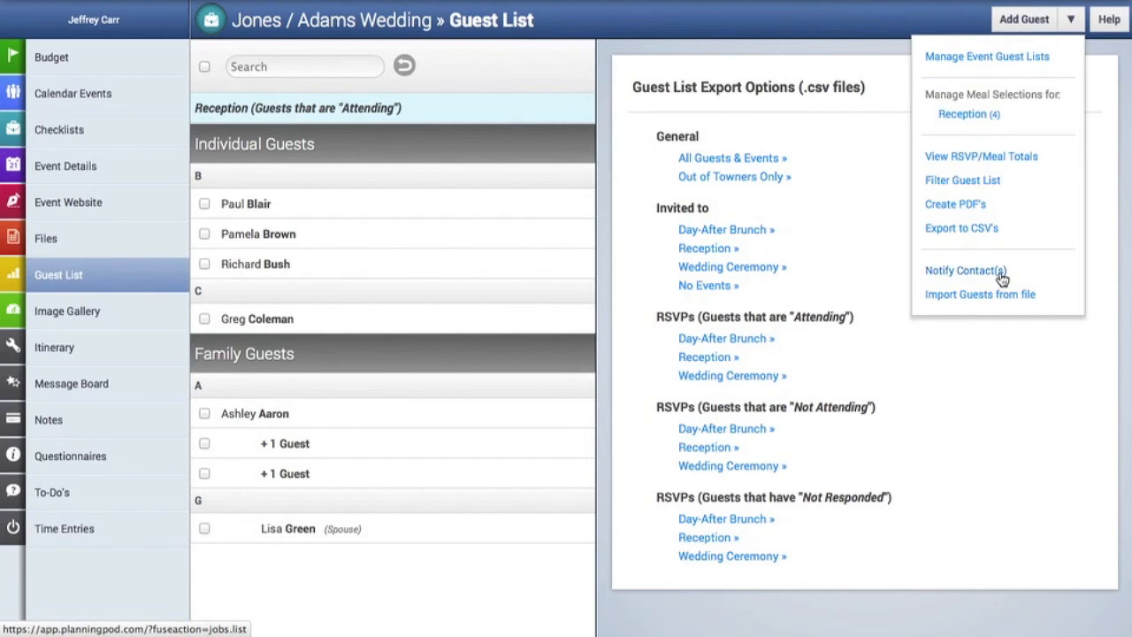
left_click(477, 128)
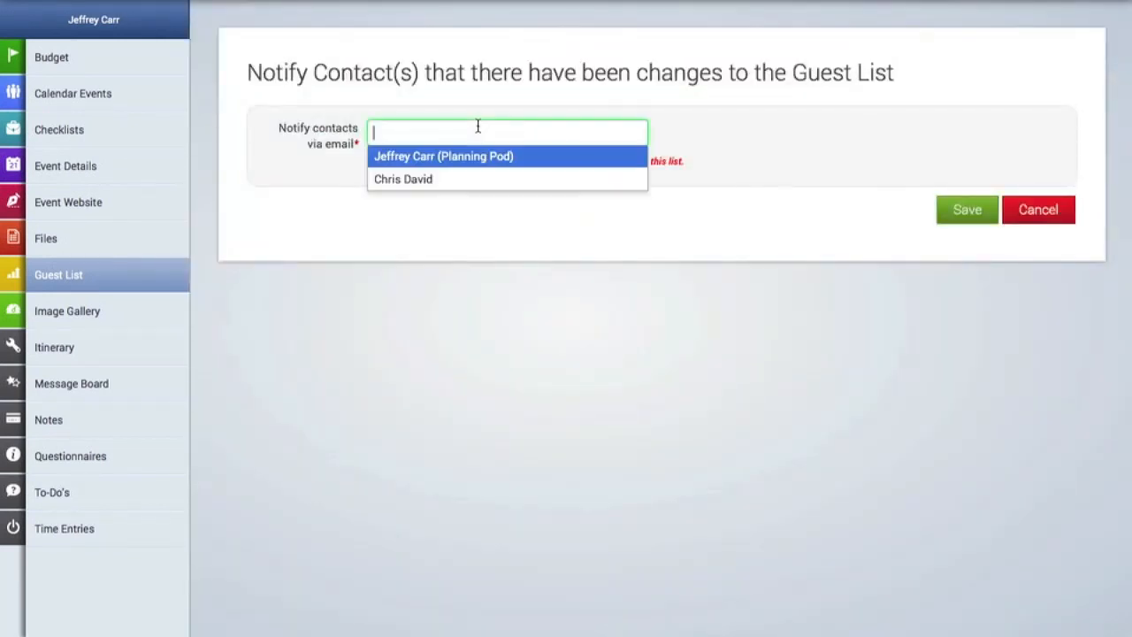
left_click(477, 157)
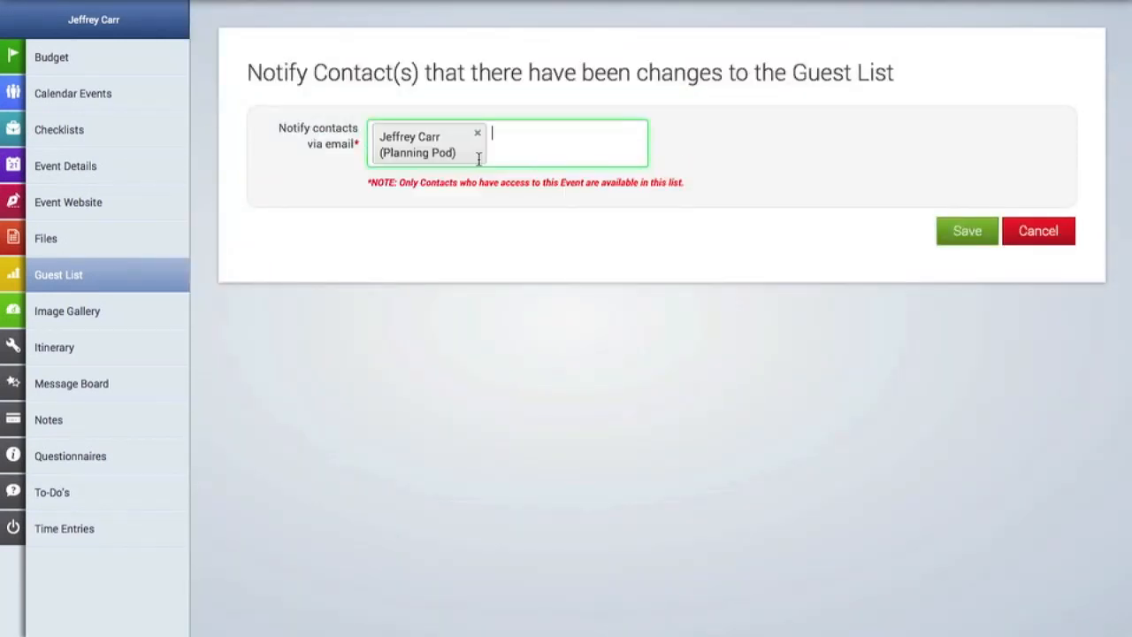
left_click(535, 146)
left_click(480, 185)
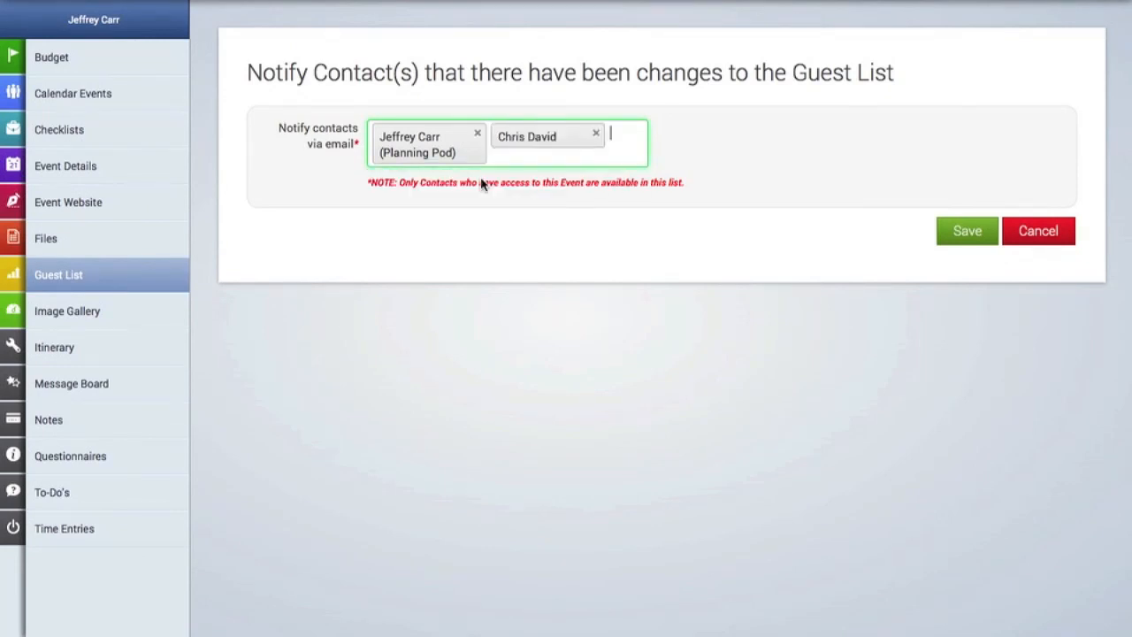
left_click(966, 232)
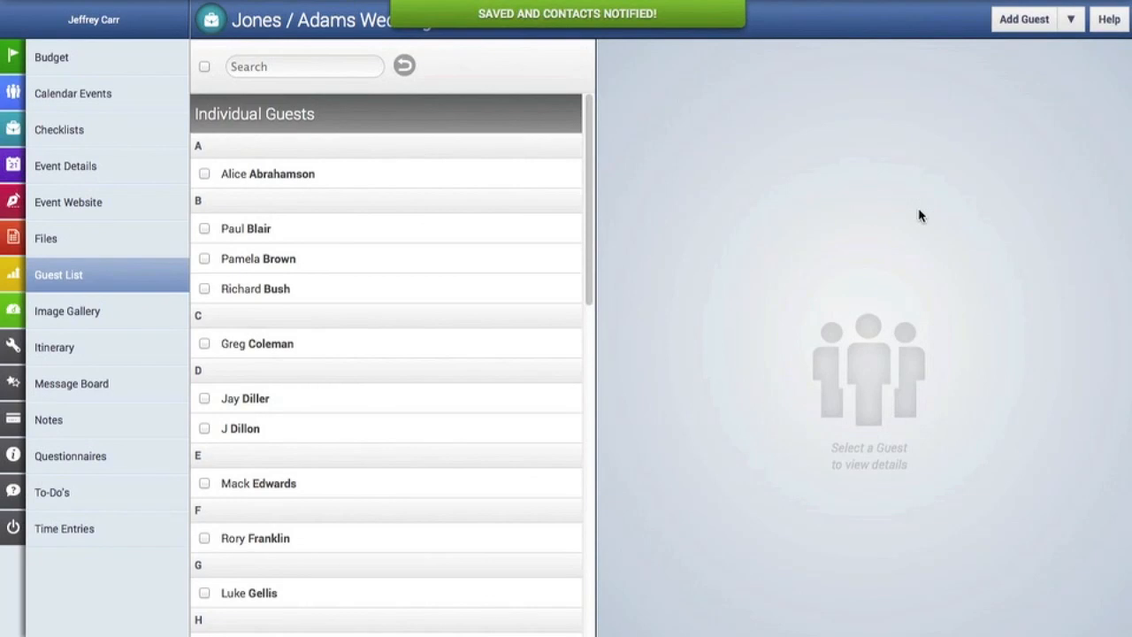